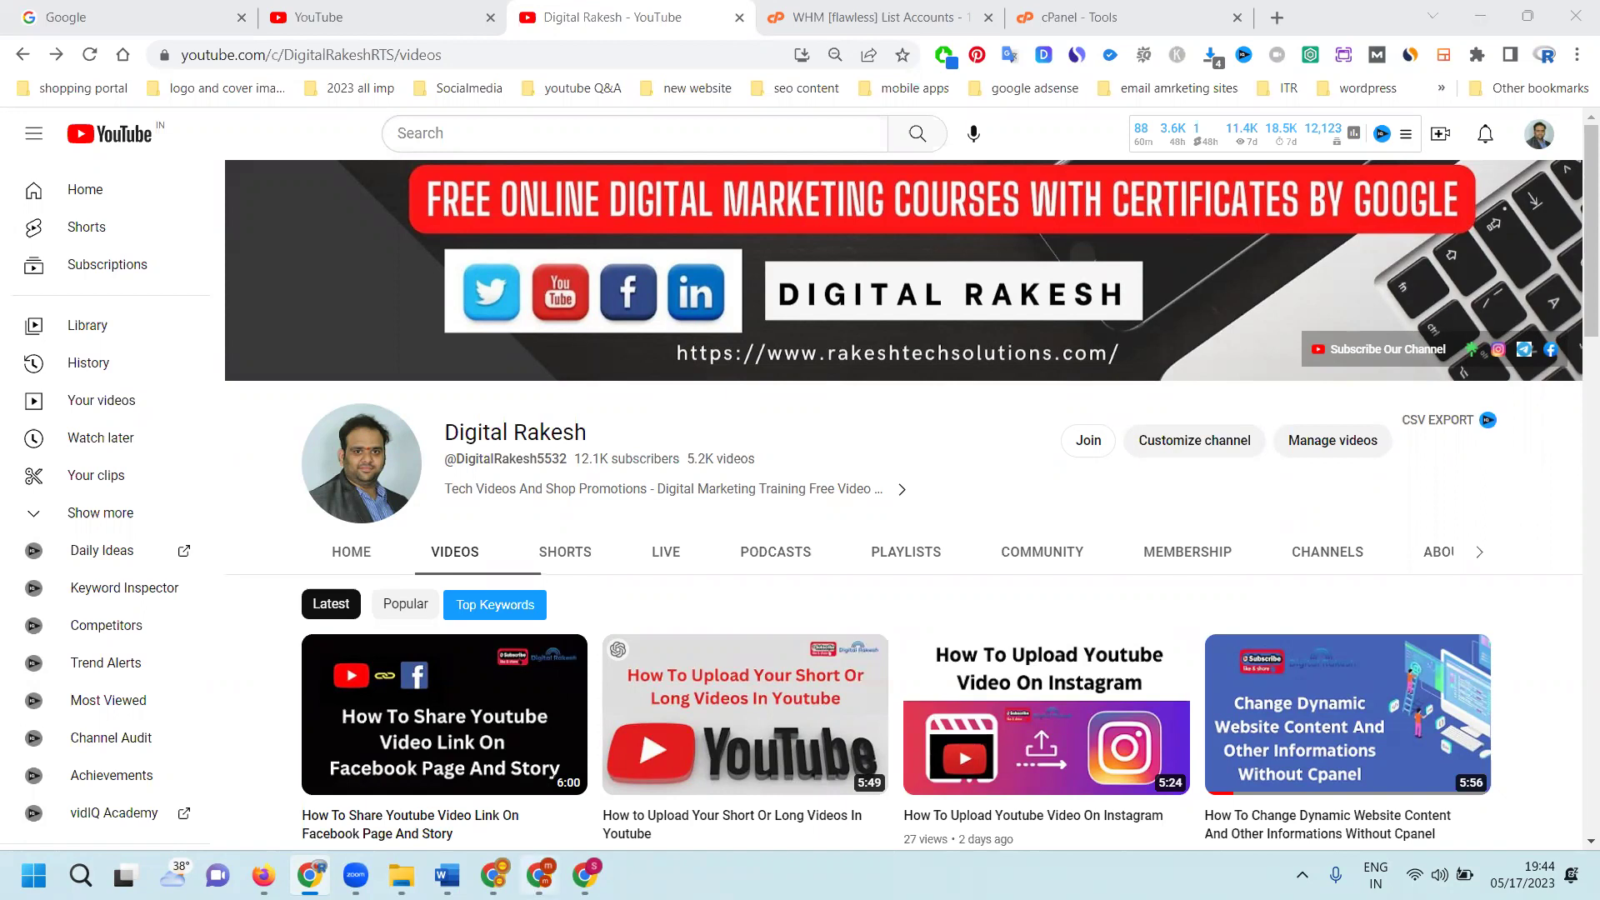
Step: Switch to the browser window with Facebook and open the Myra Indoor Swimming Pool page in a new tab
left_click(540, 875)
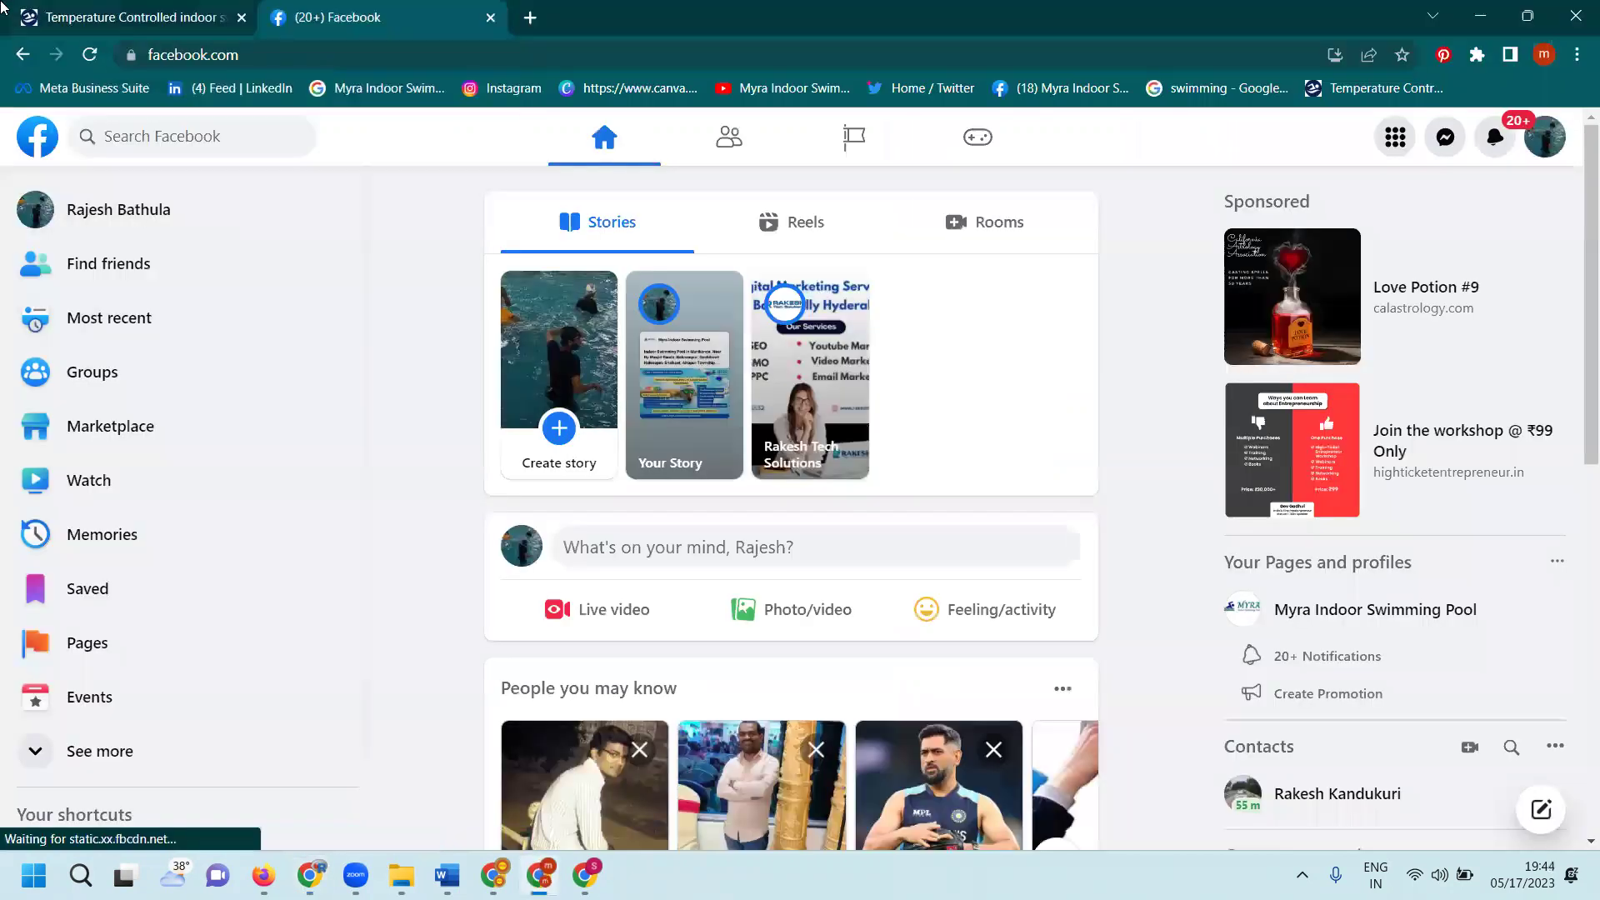
left_click(33, 15)
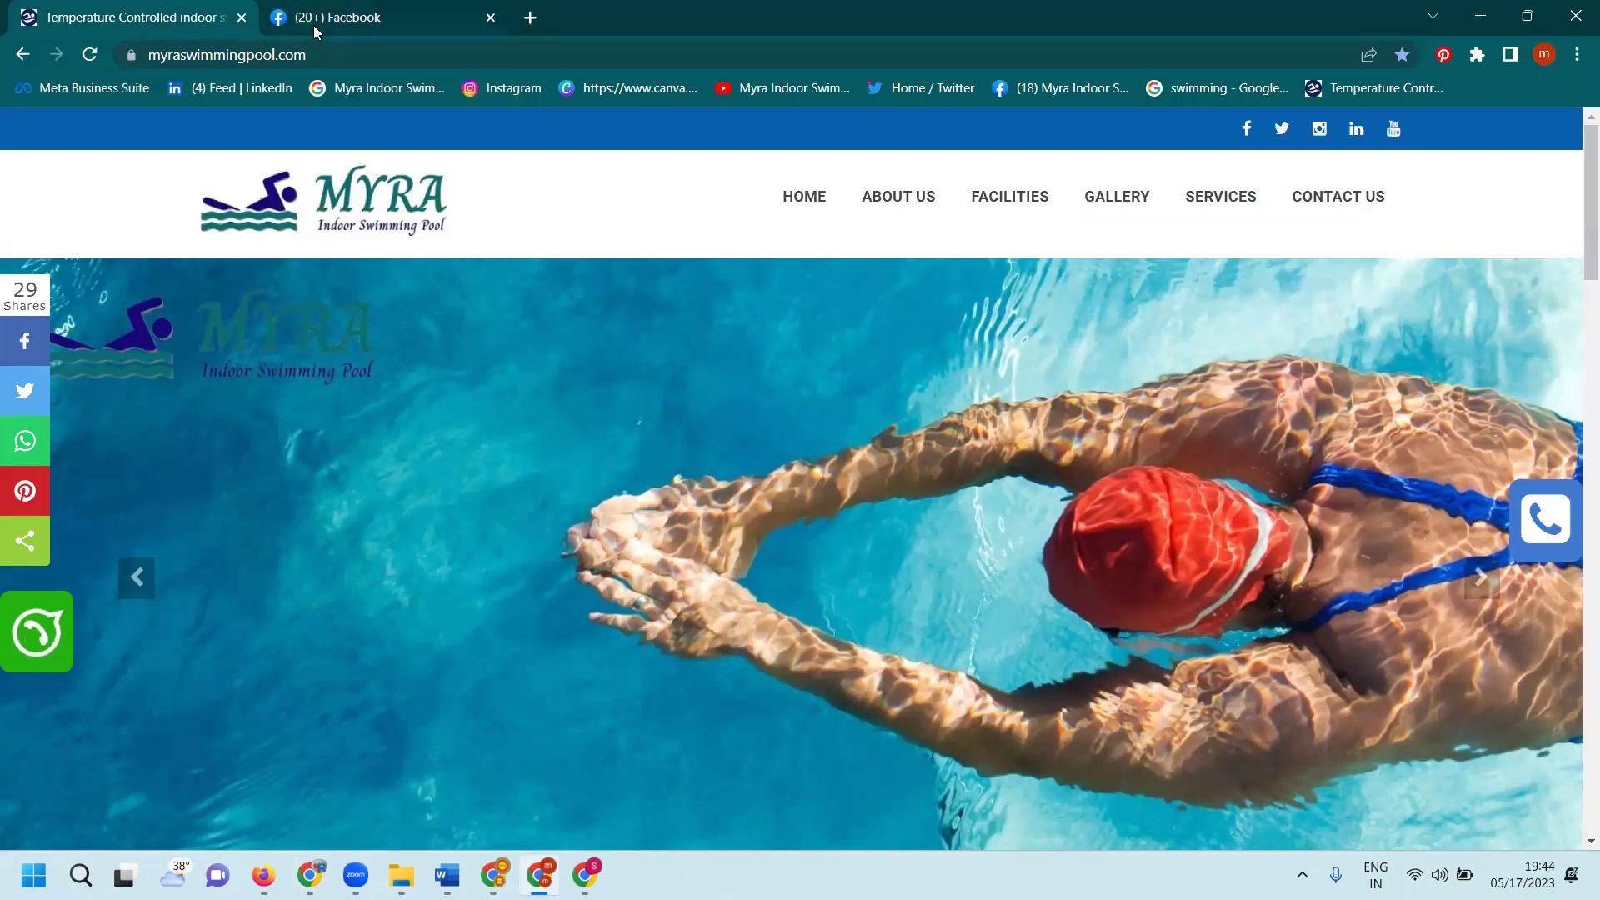
left_click(408, 25)
scroll(140, 616, "down", 1)
middle_click(147, 764)
left_click(697, 9)
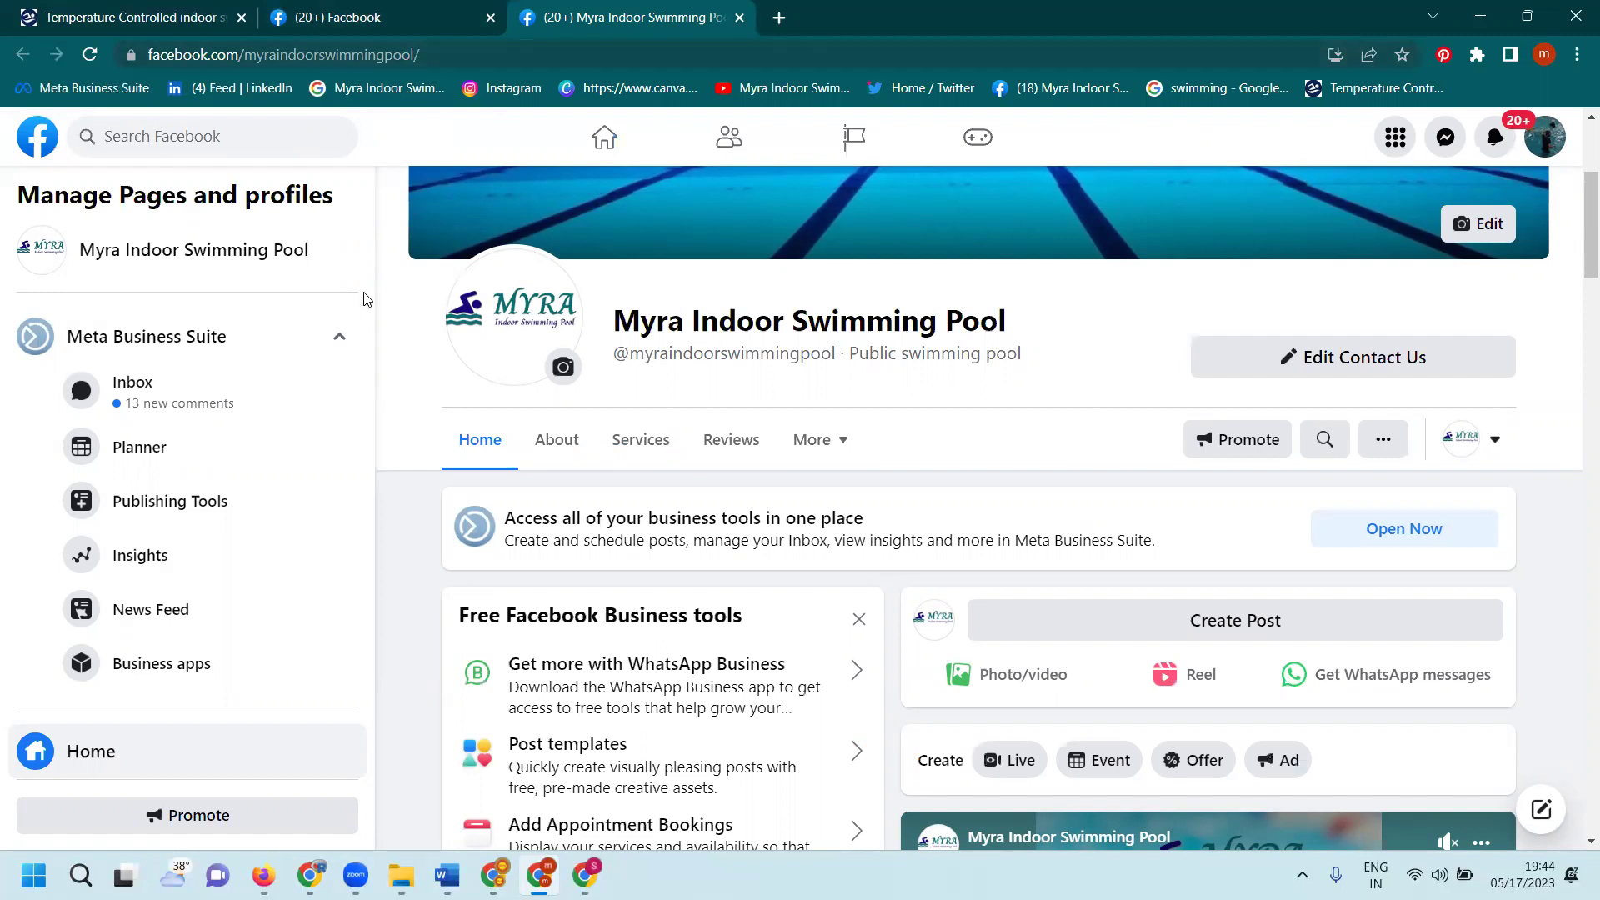
Step: Open the Page's Messaging settings and start adding Messenger to the website
scroll(258, 366, "down", 6)
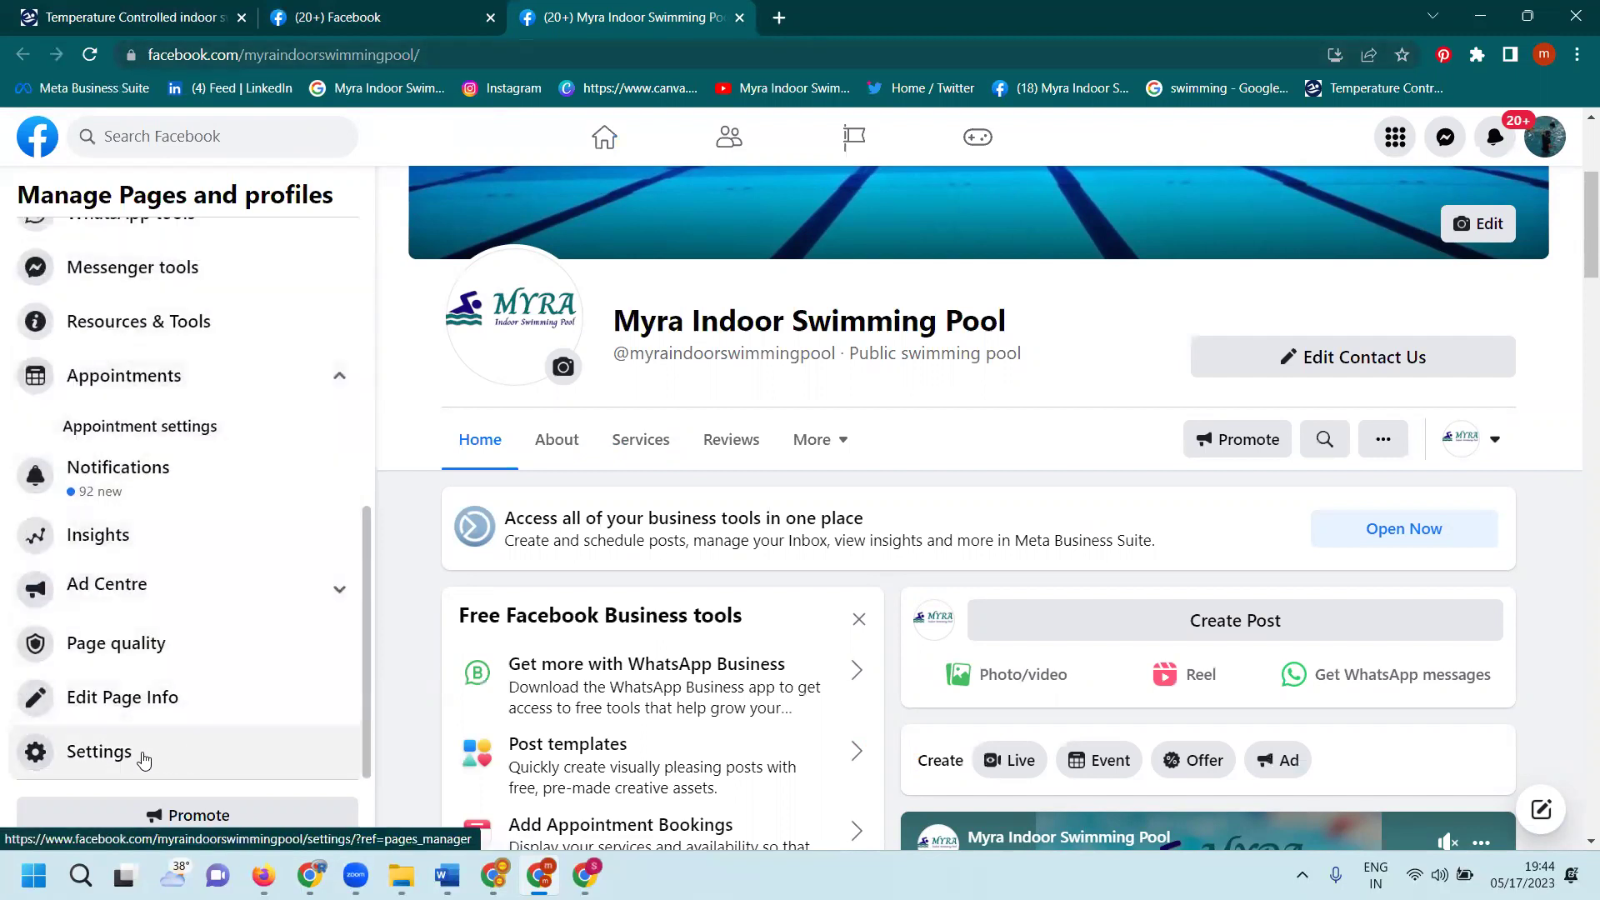
left_click(98, 752)
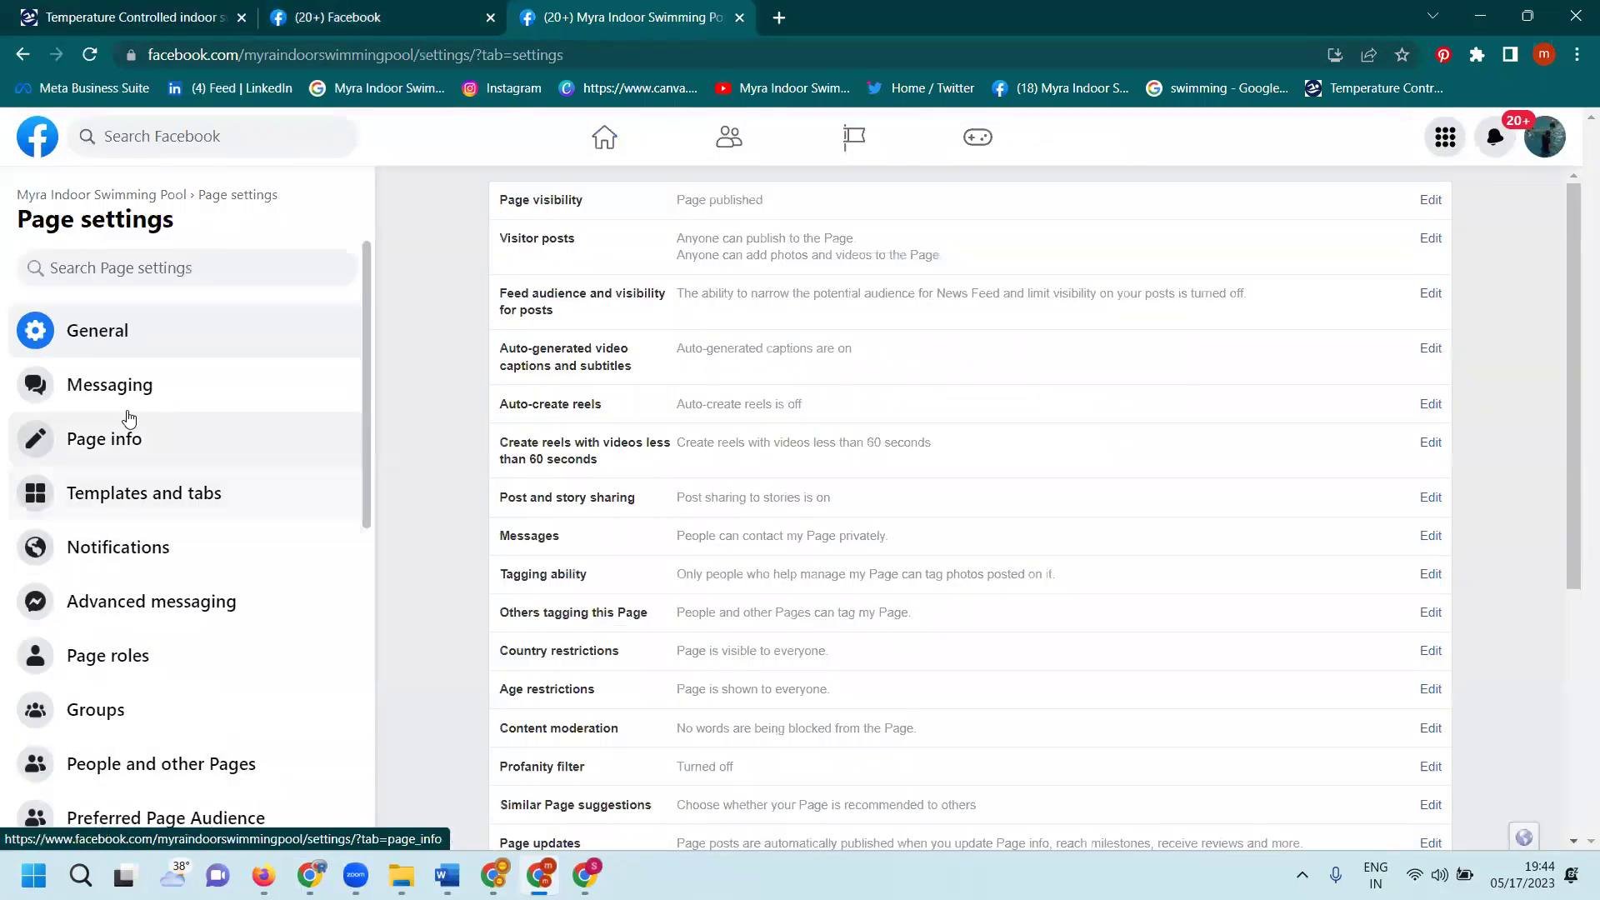
left_click(110, 391)
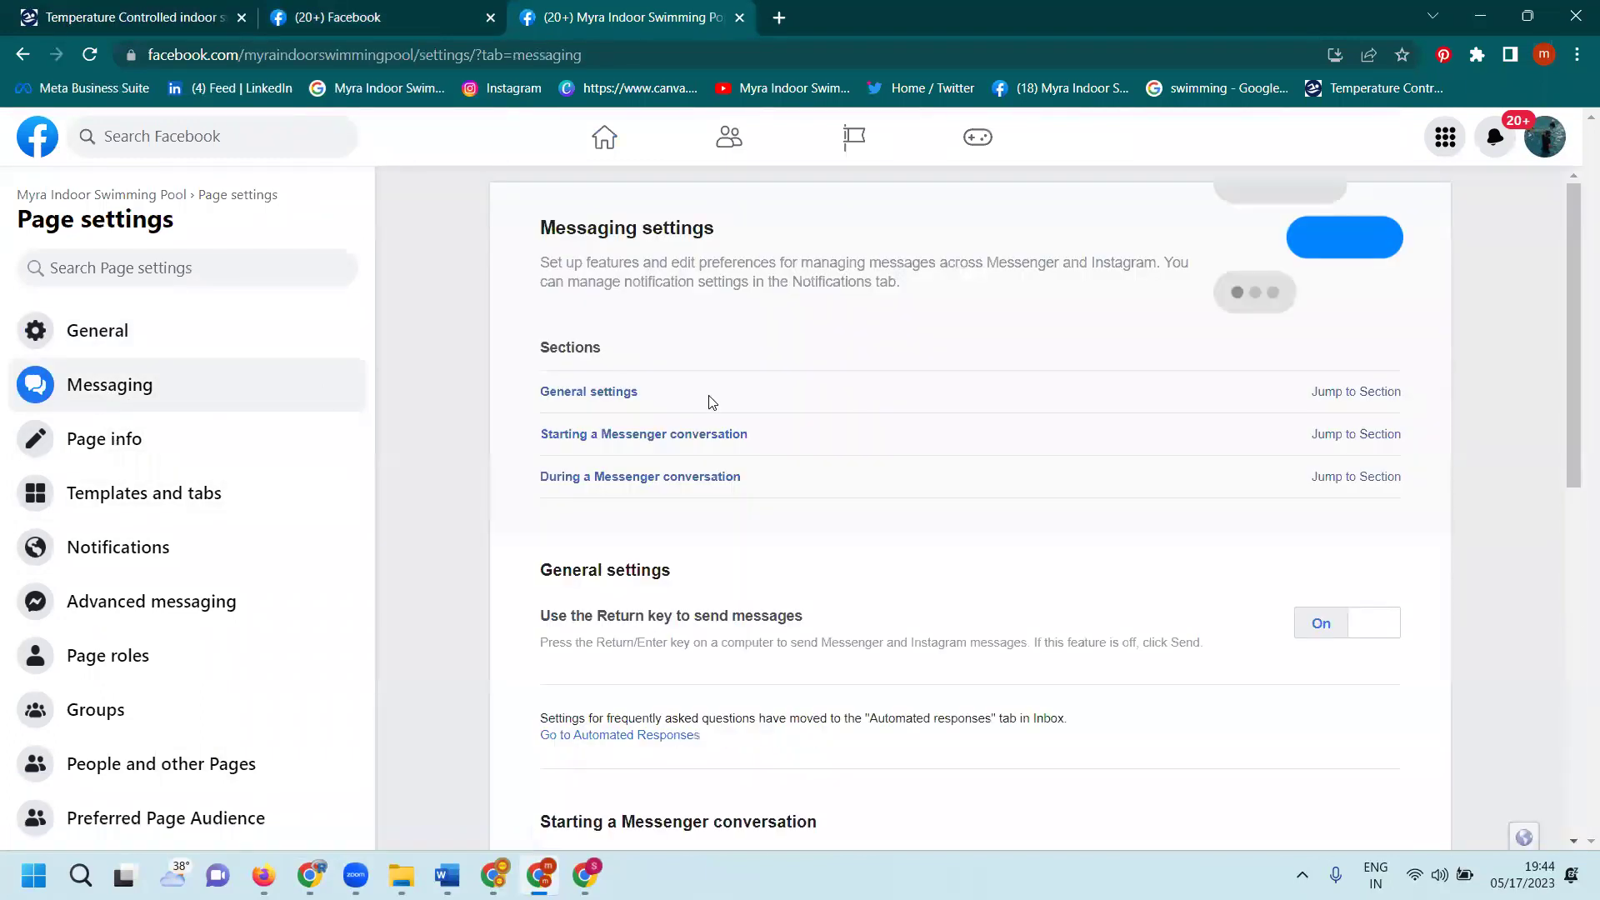
scroll(706, 398, "down", 6)
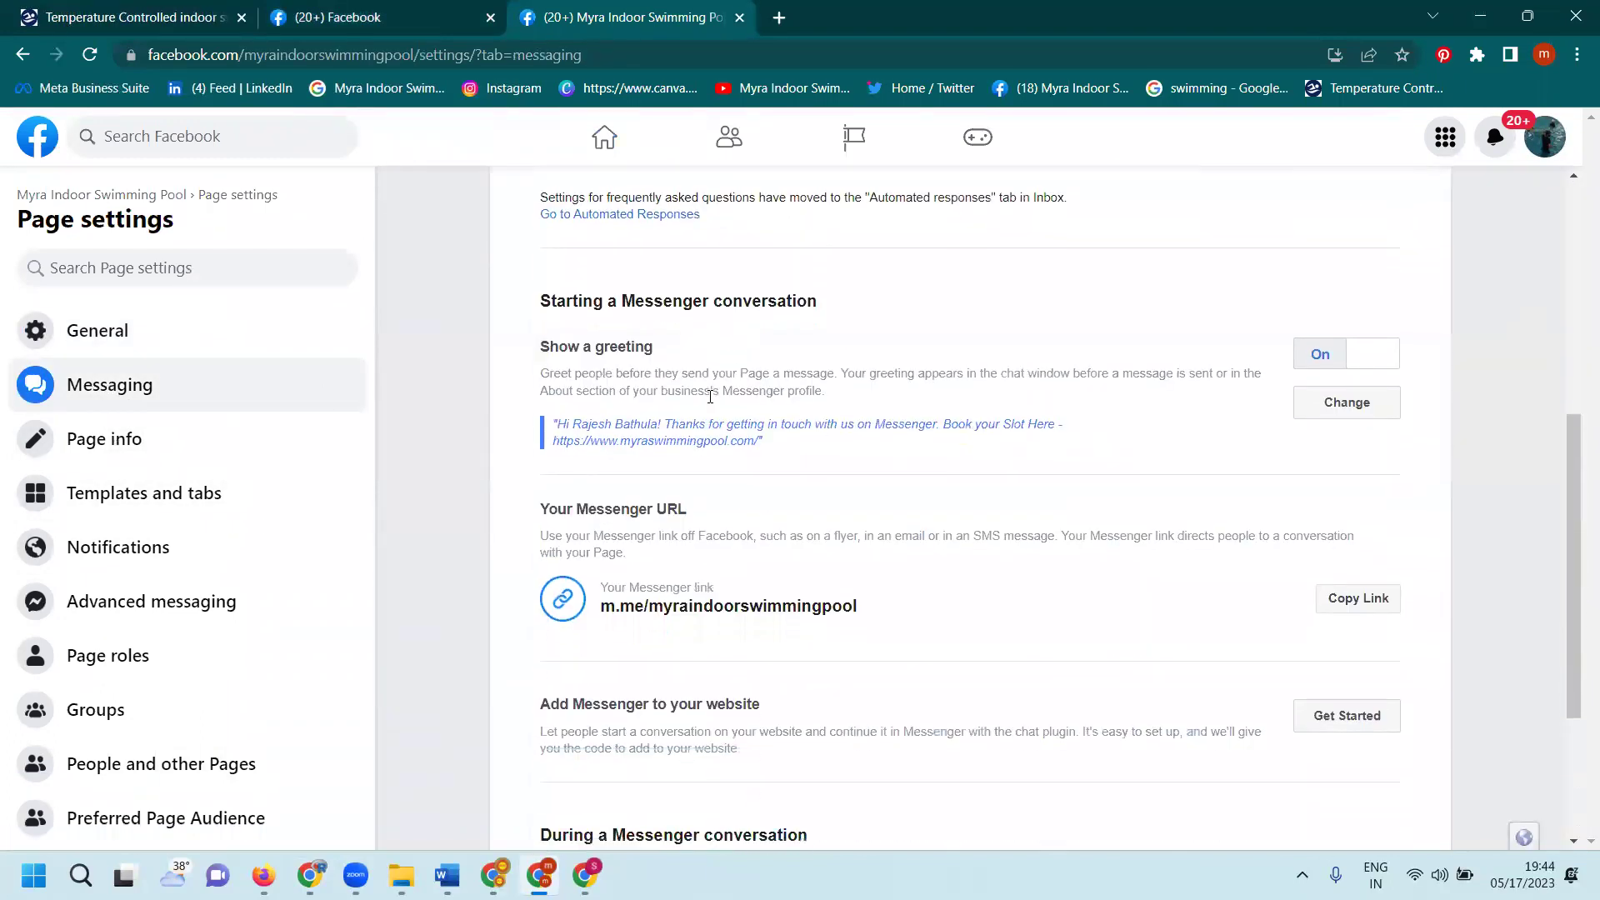
scroll(710, 396, "down", 3)
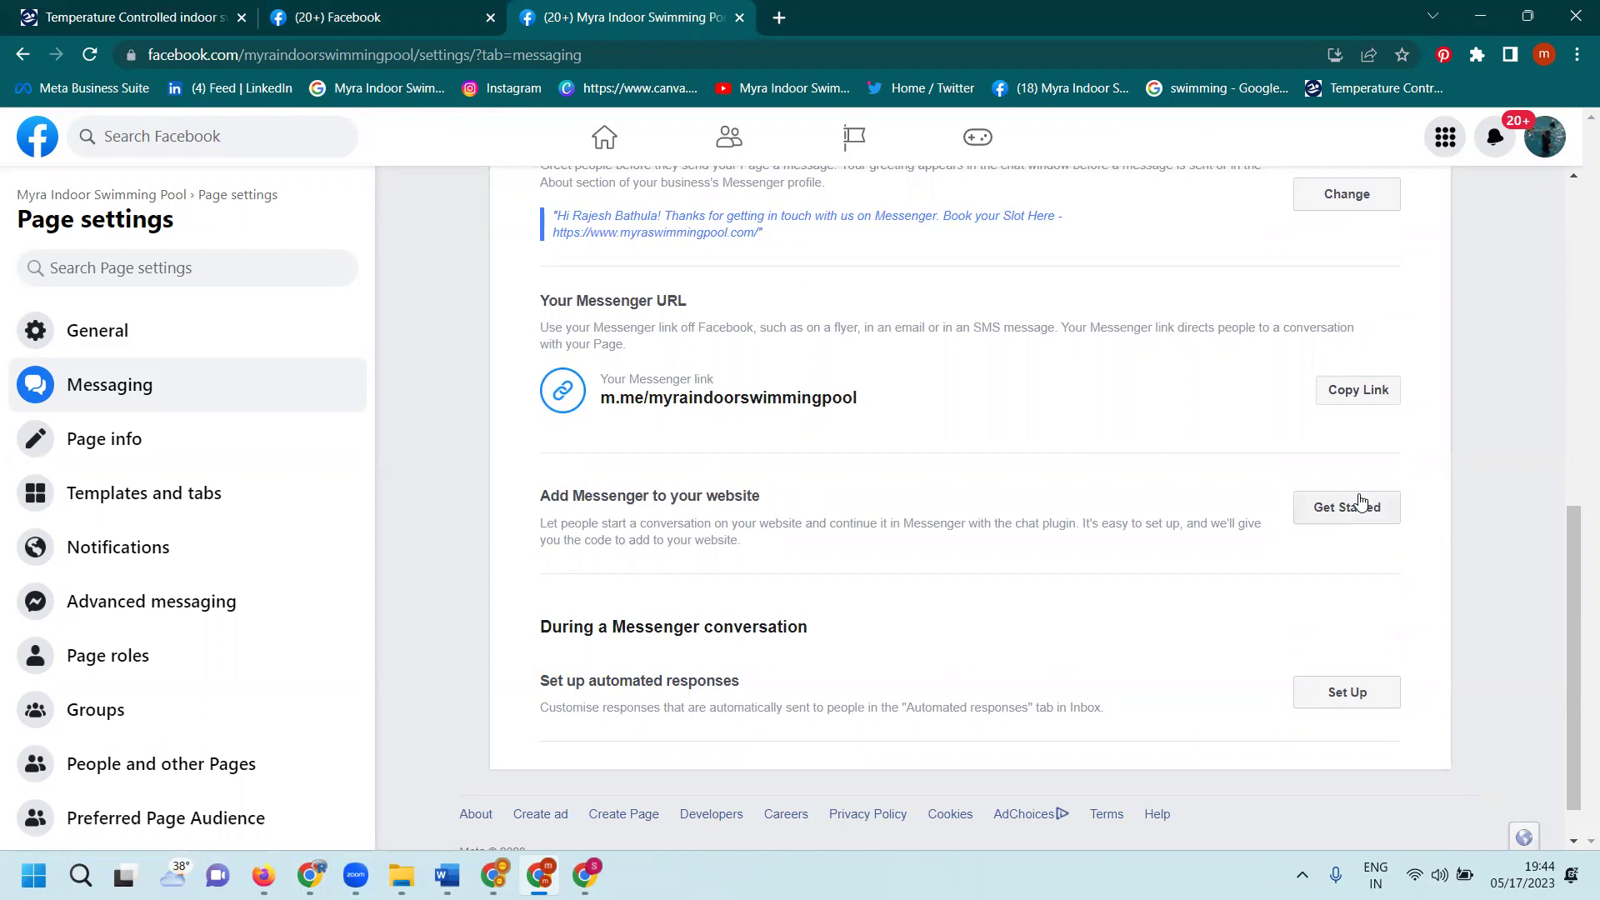
left_click(1356, 508)
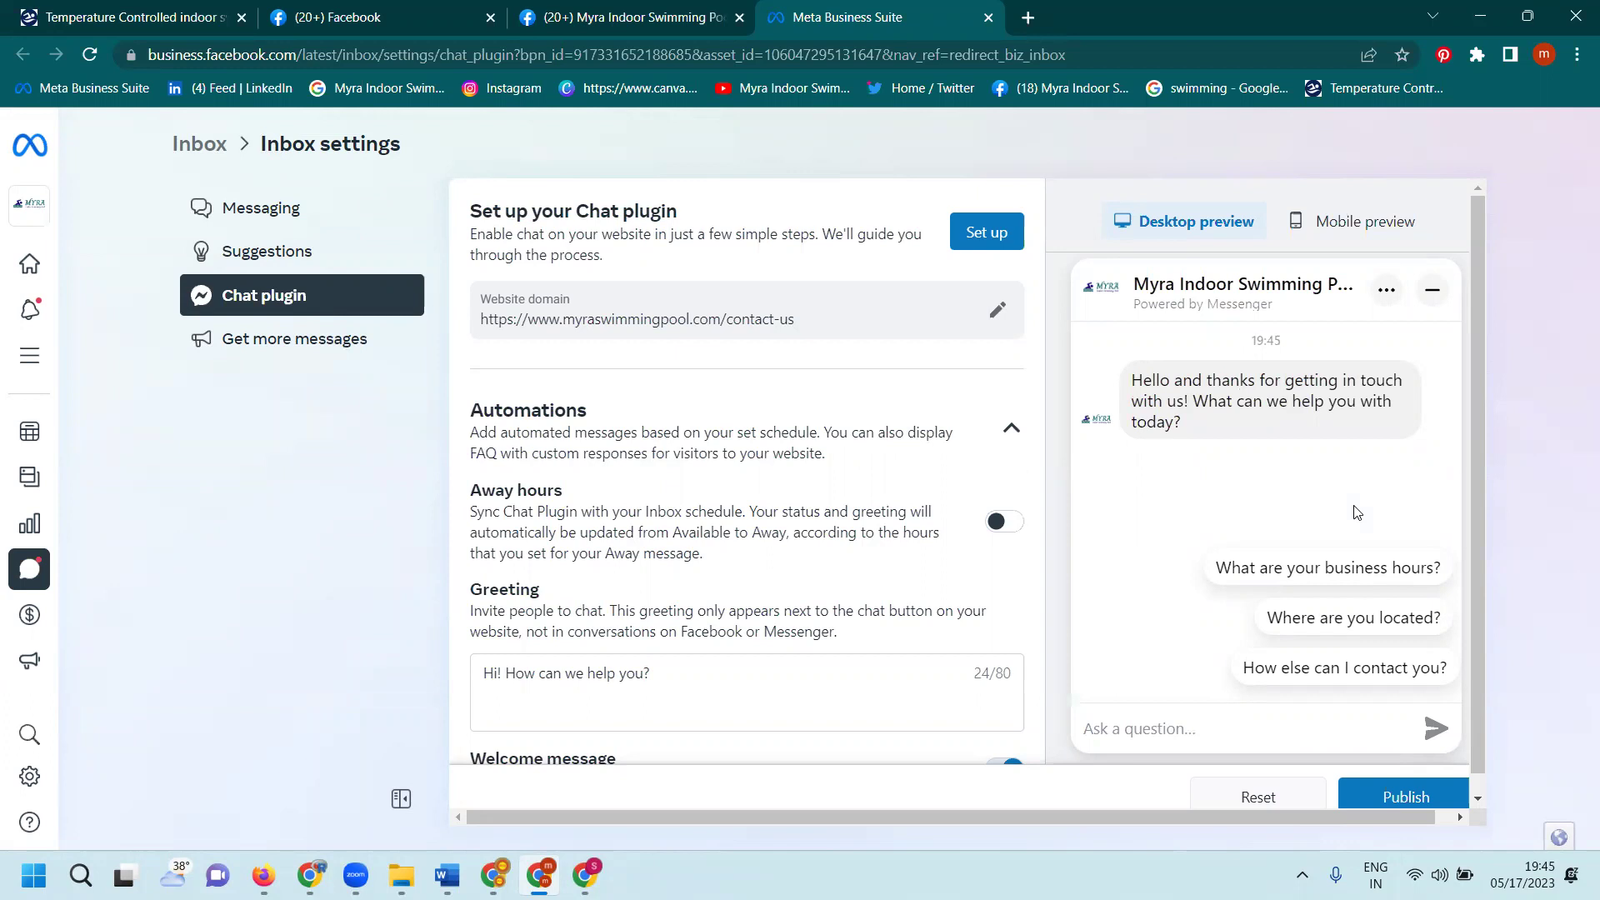
Step: Review the Chat plugin automations in the inbox settings and turn off Frequently asked questions
left_click(258, 217)
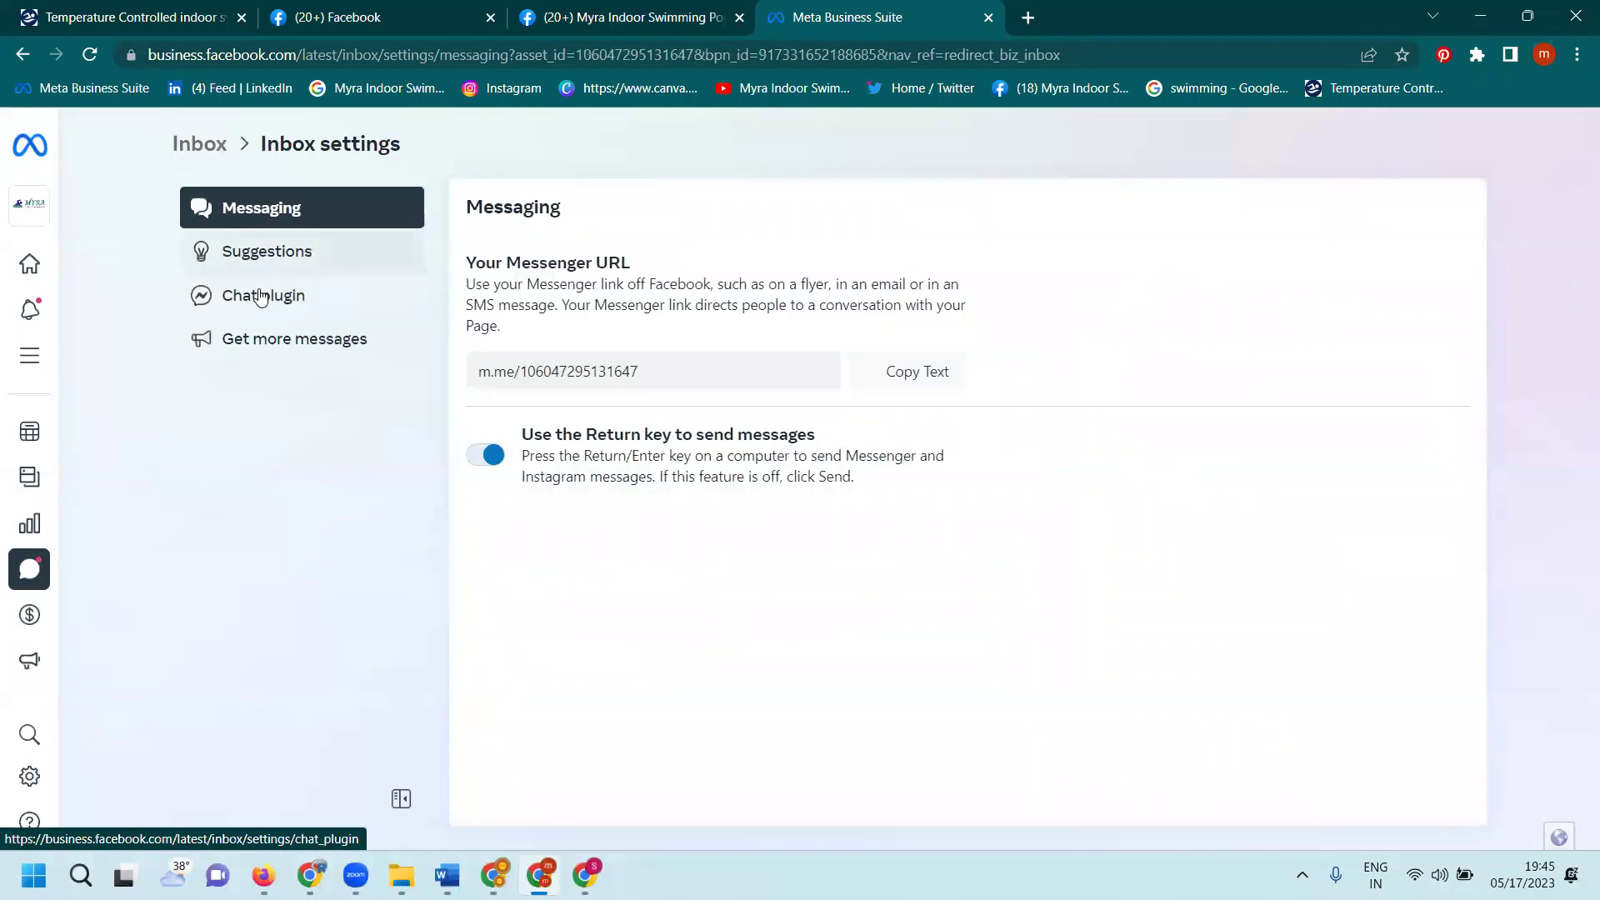
left_click(260, 297)
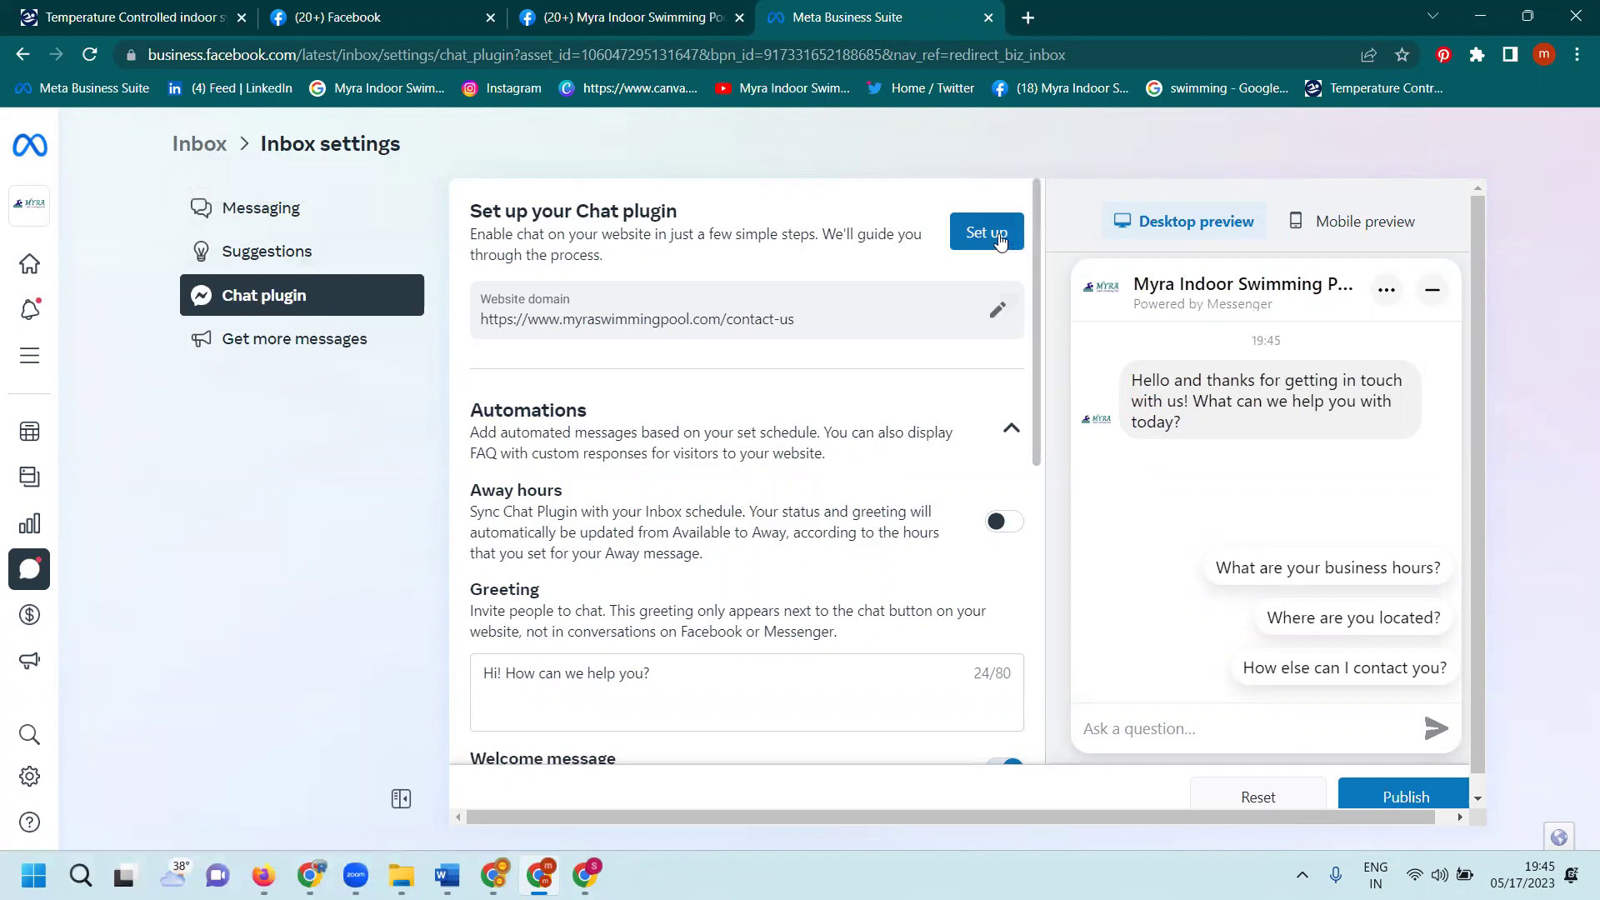
scroll(583, 542, "down", 1)
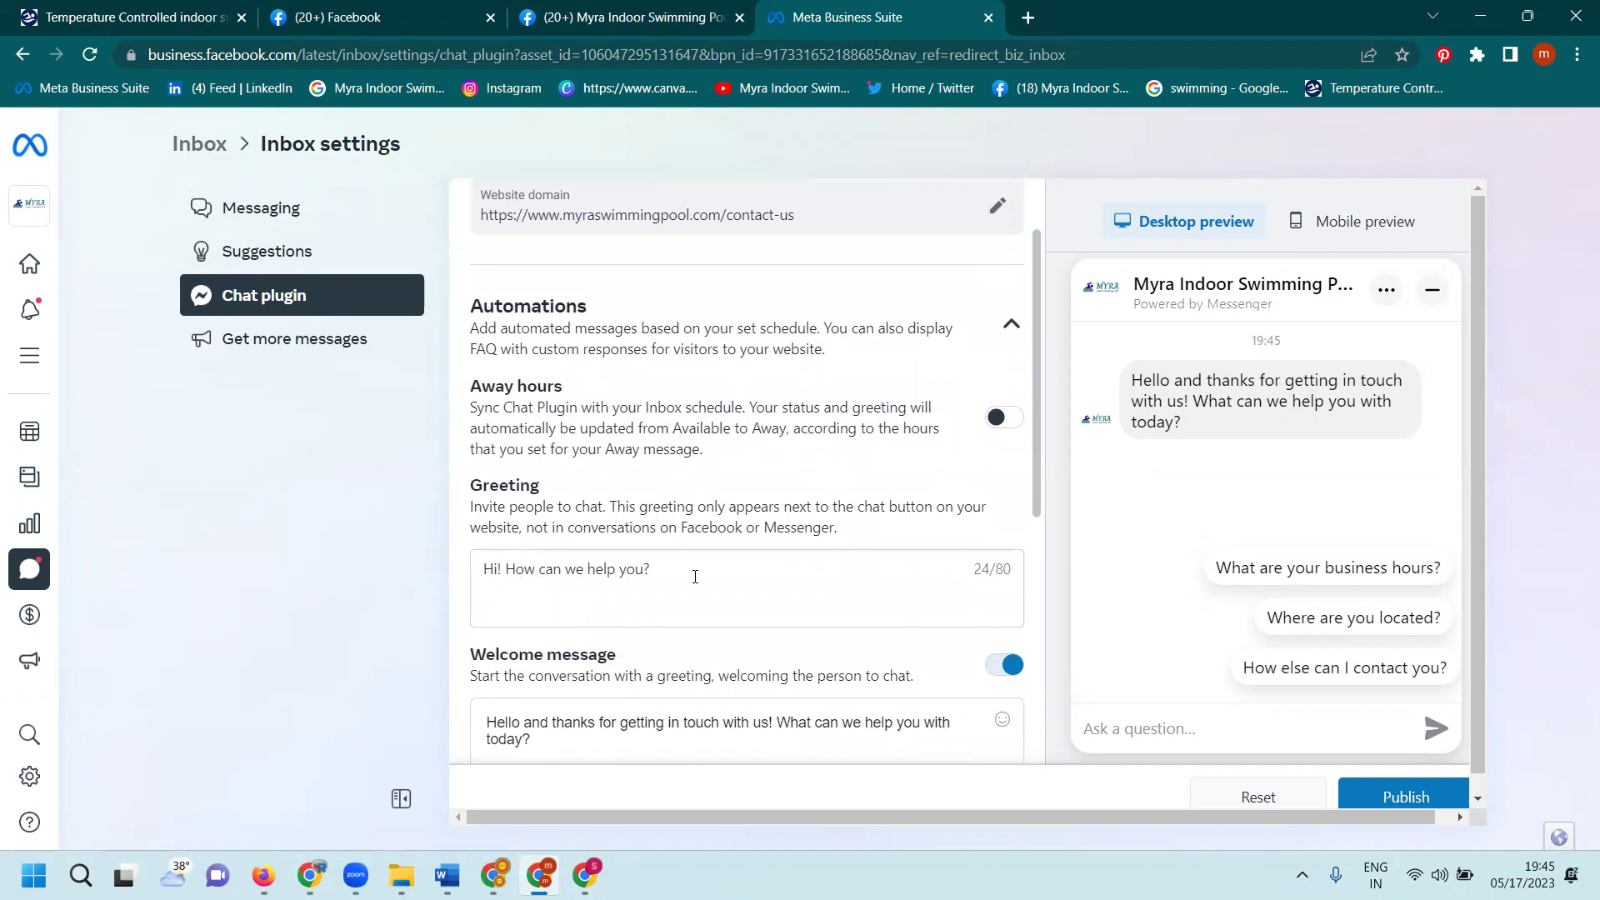
scroll(695, 576, "down", 2)
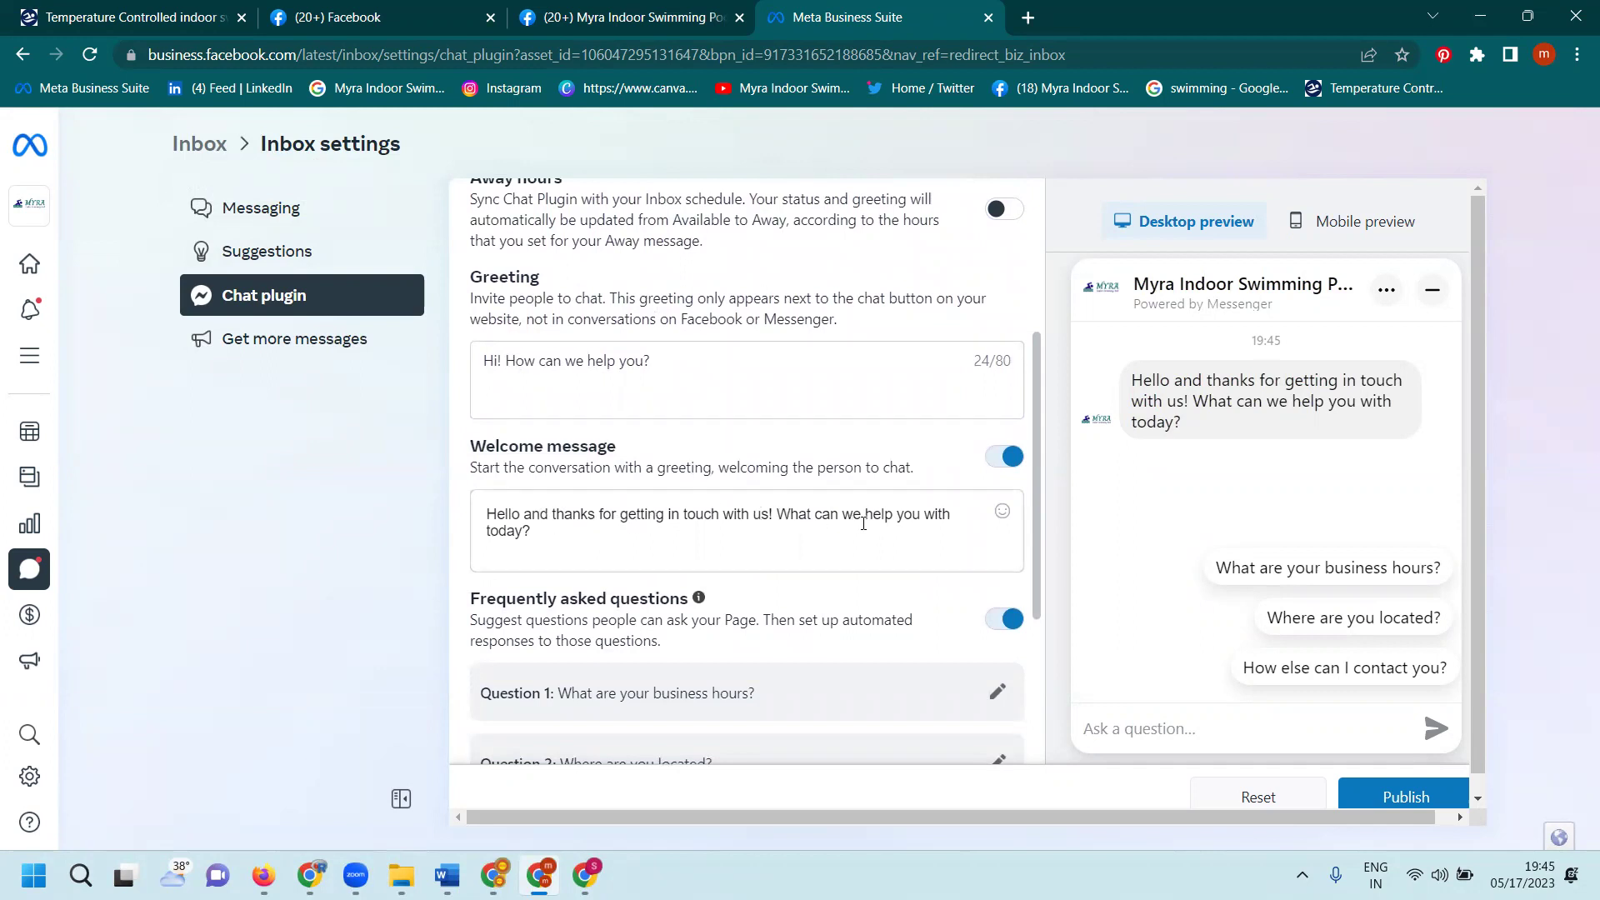
scroll(689, 533, "down", 2)
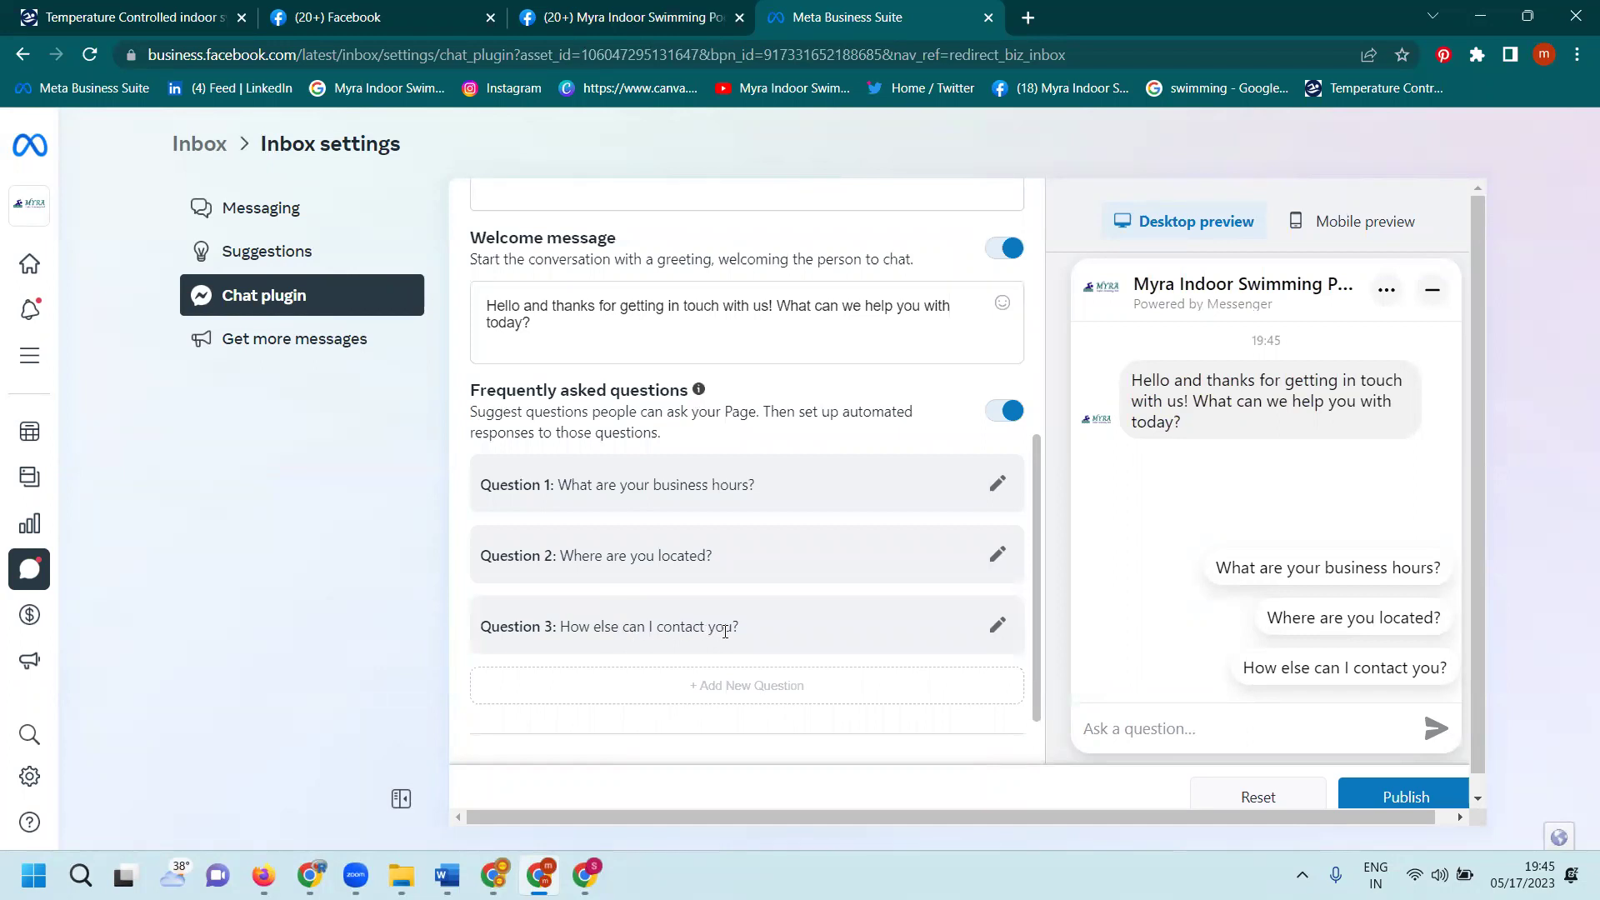
left_click(1001, 413)
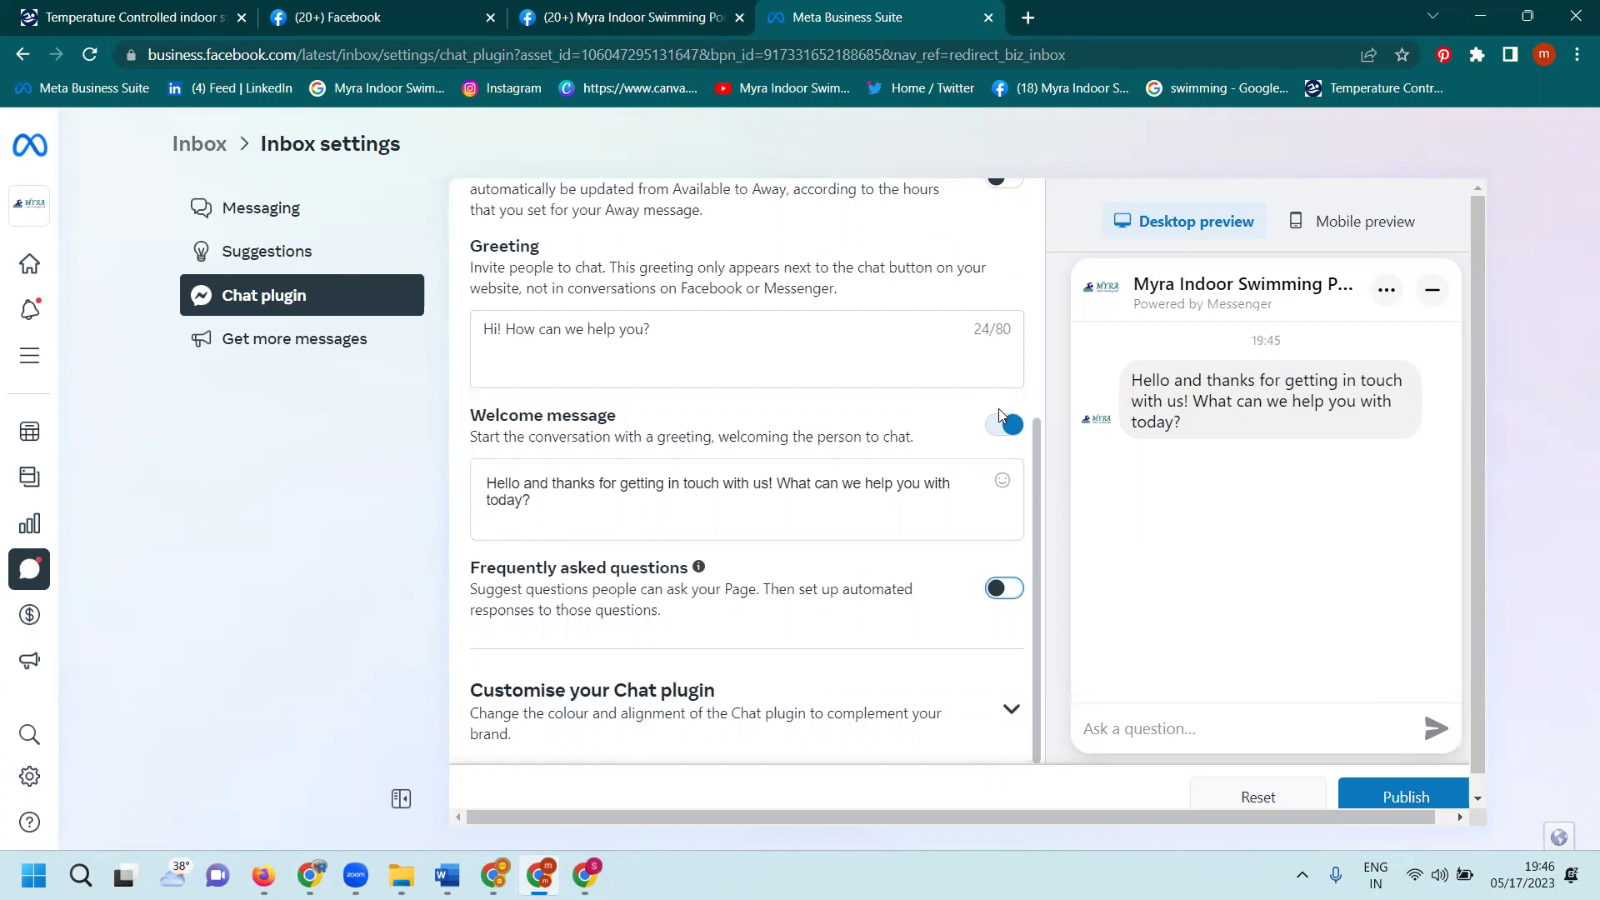
scroll(971, 405, "up", 3)
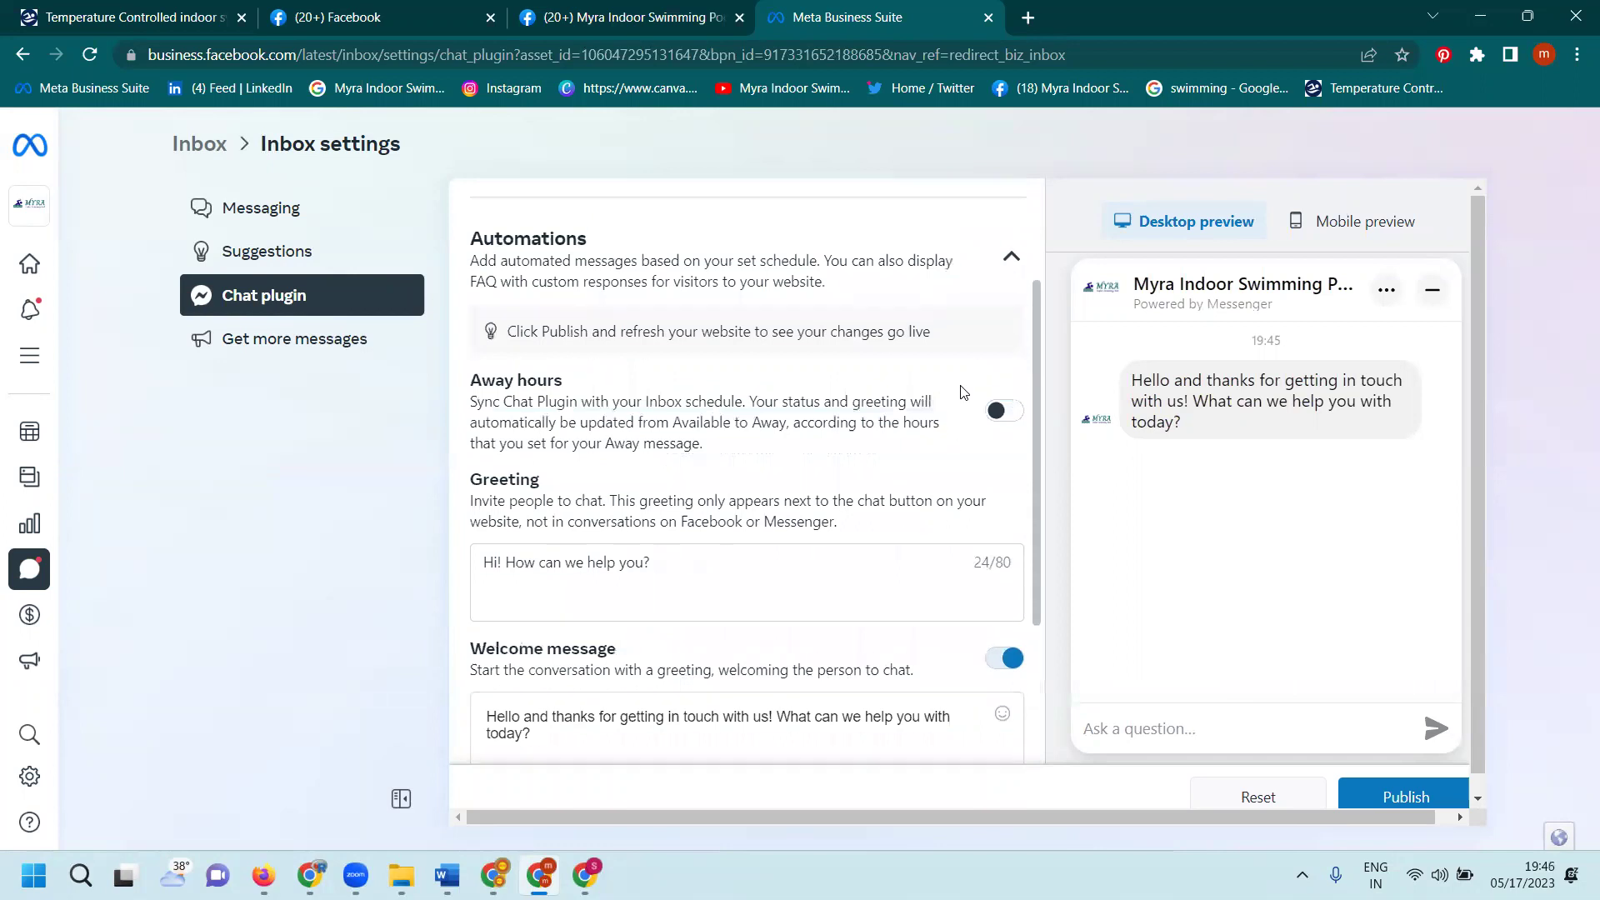
scroll(964, 393, "up", 2)
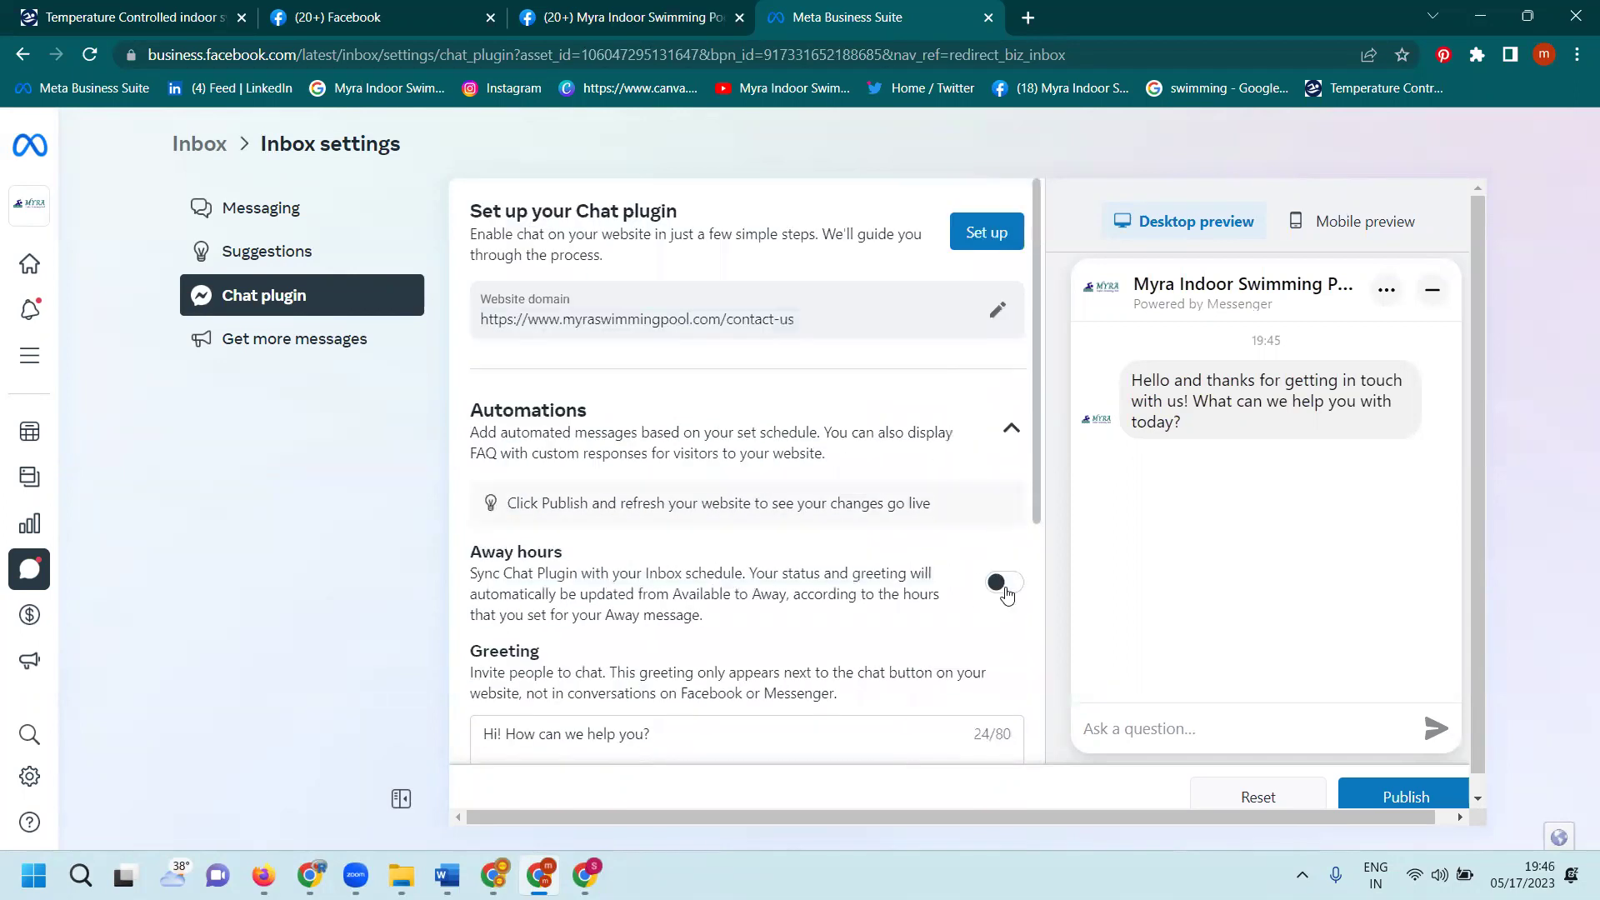
left_click(992, 231)
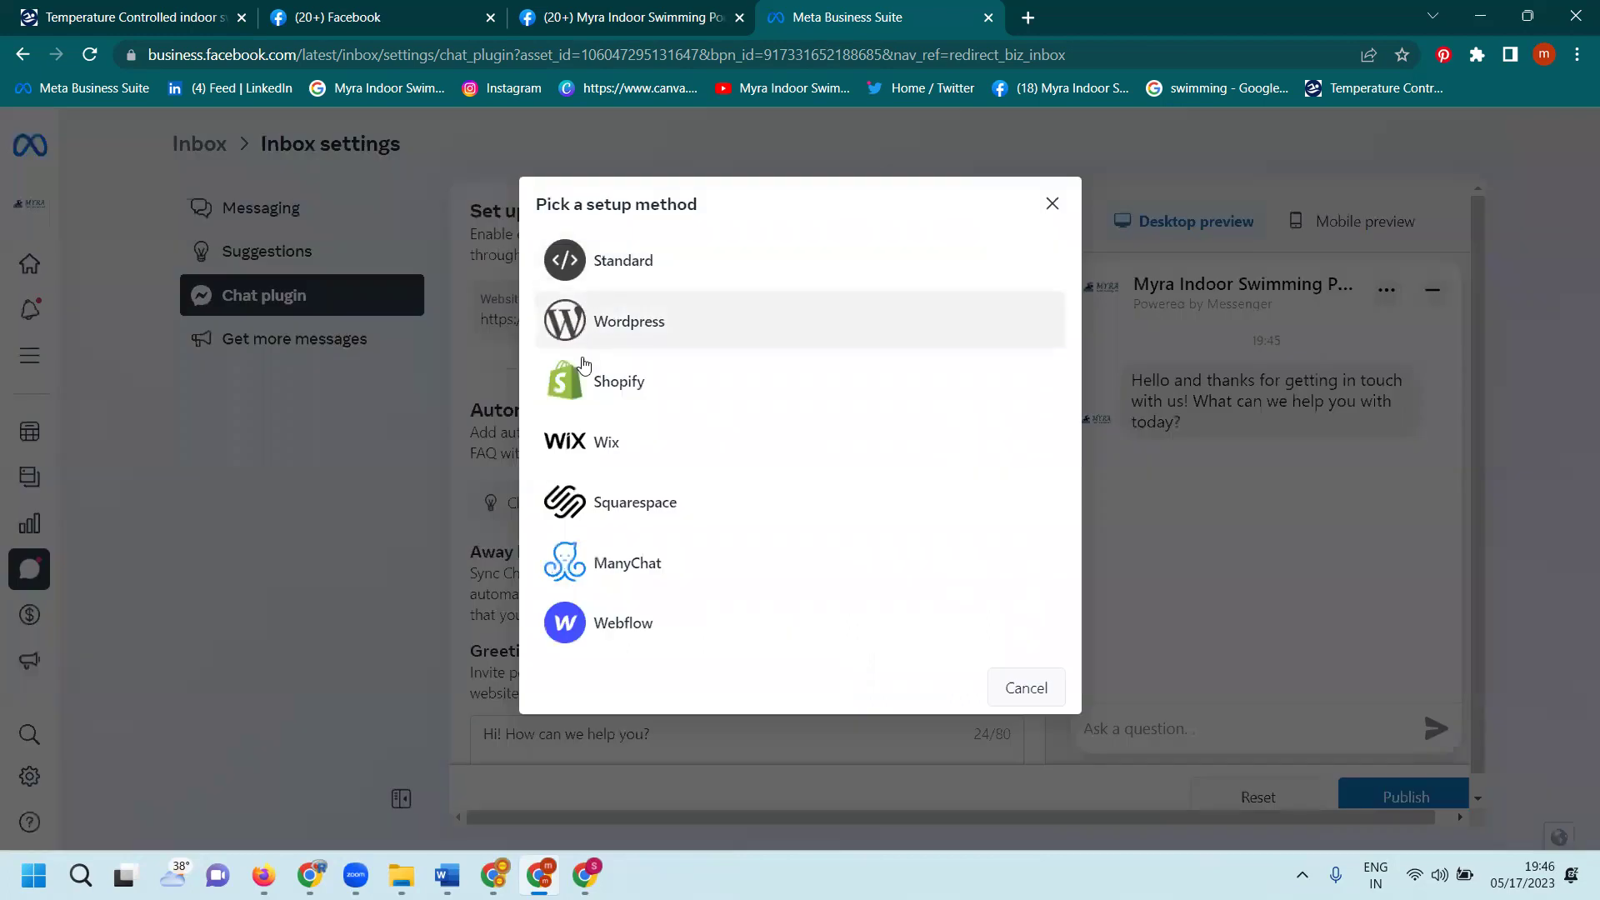
left_click(637, 273)
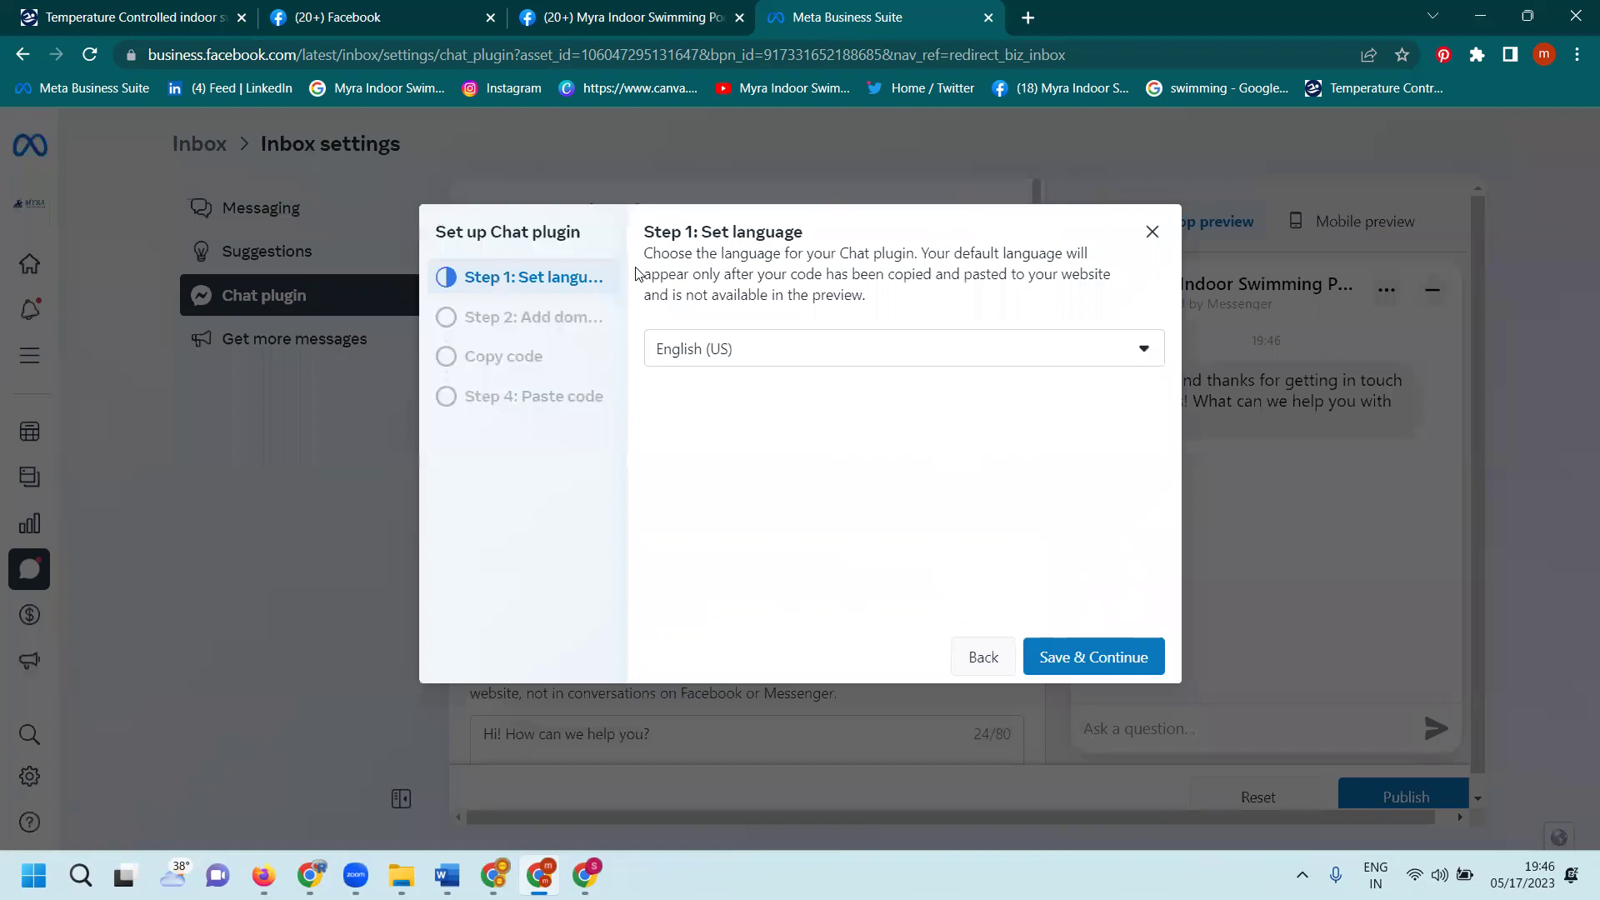
left_click(1152, 236)
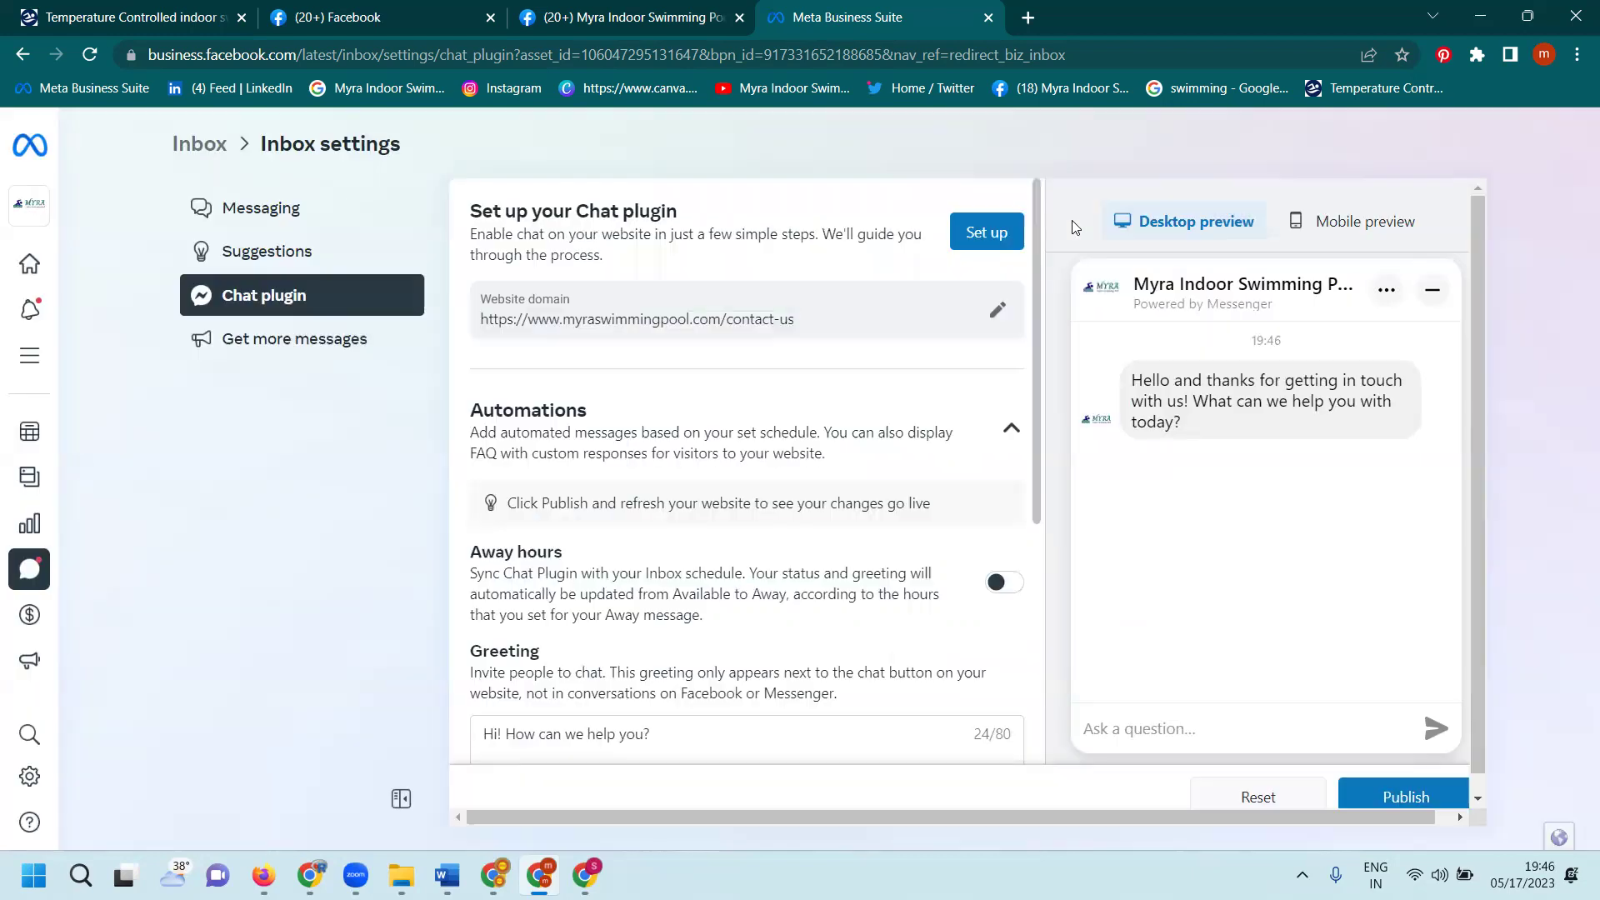
Step: Set up the Chat plugin with the Standard method, accepting English (US) and the Page's existing website domain
left_click(1003, 238)
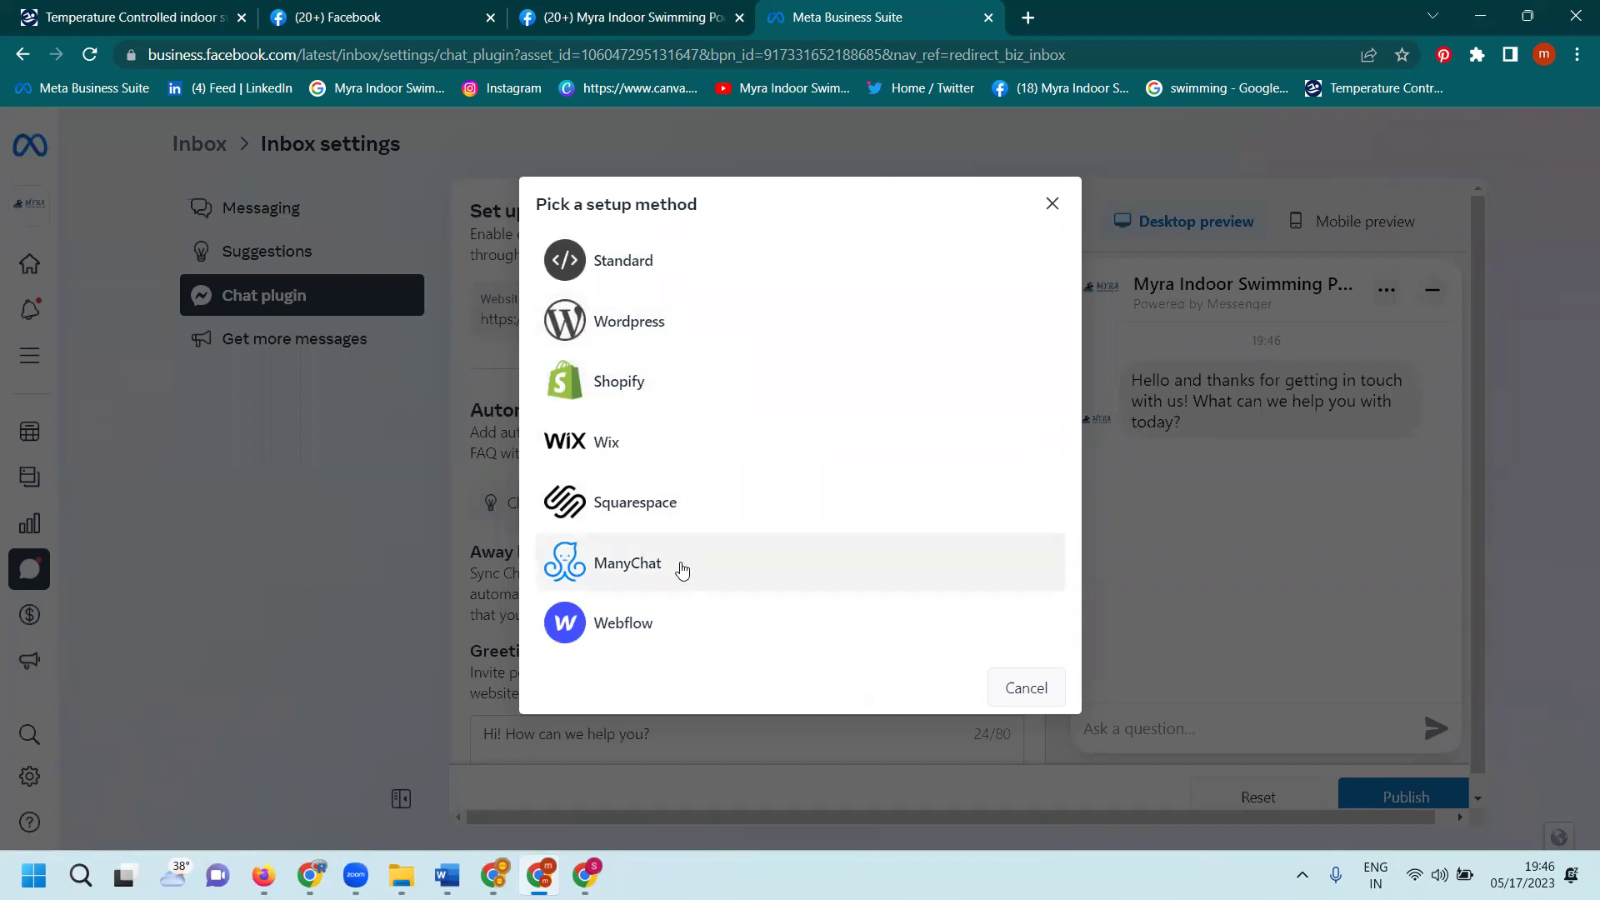
left_click(656, 271)
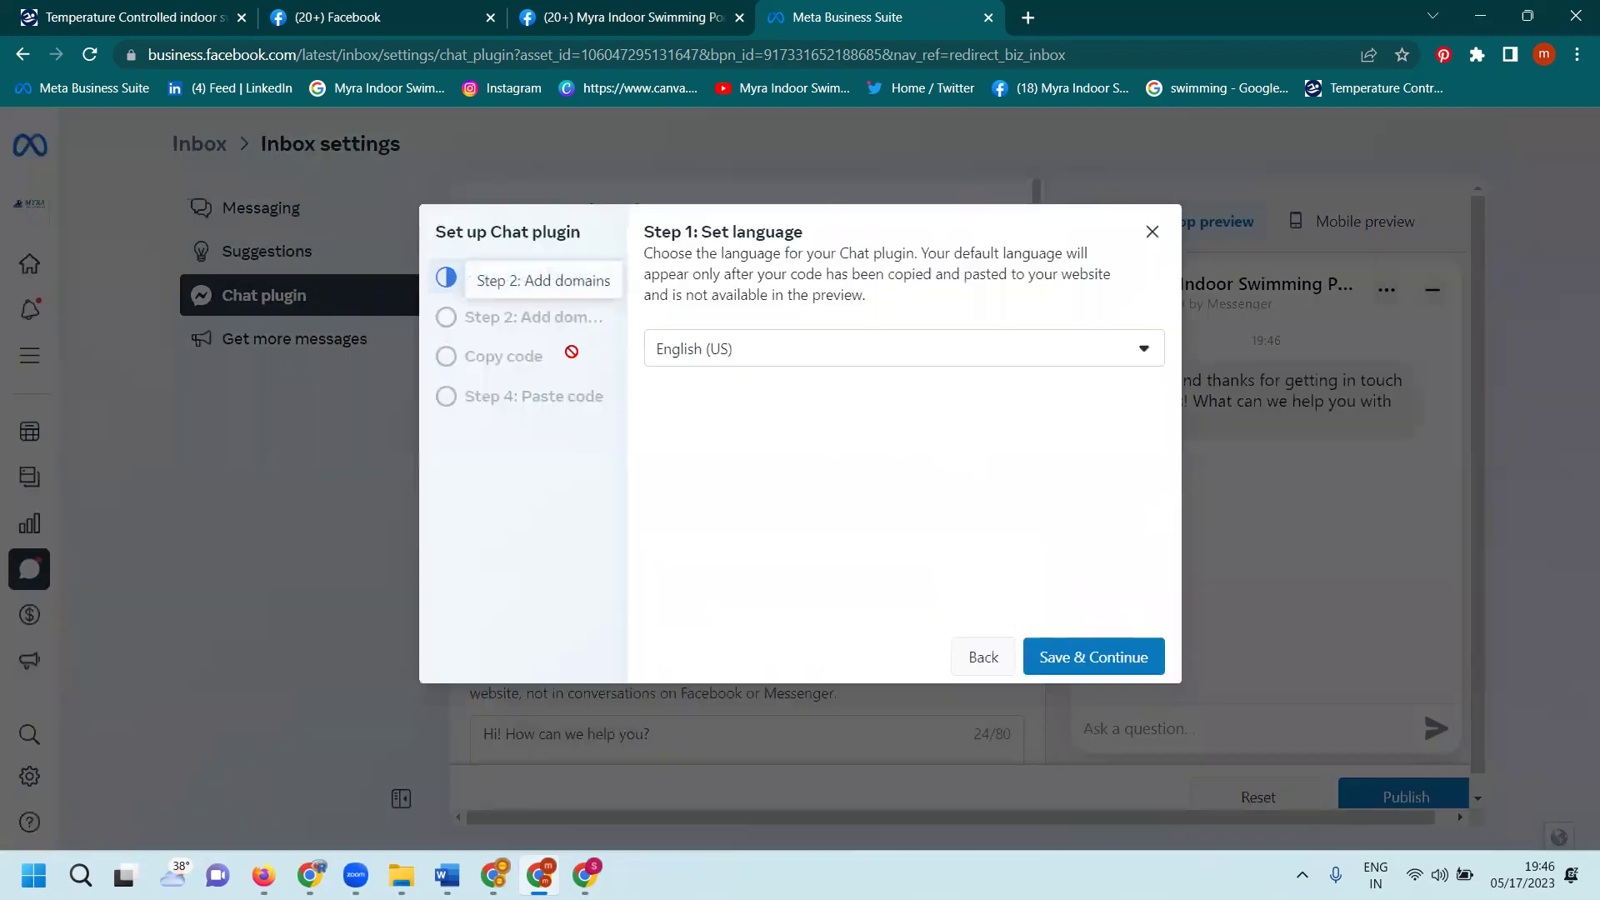
left_click(1089, 659)
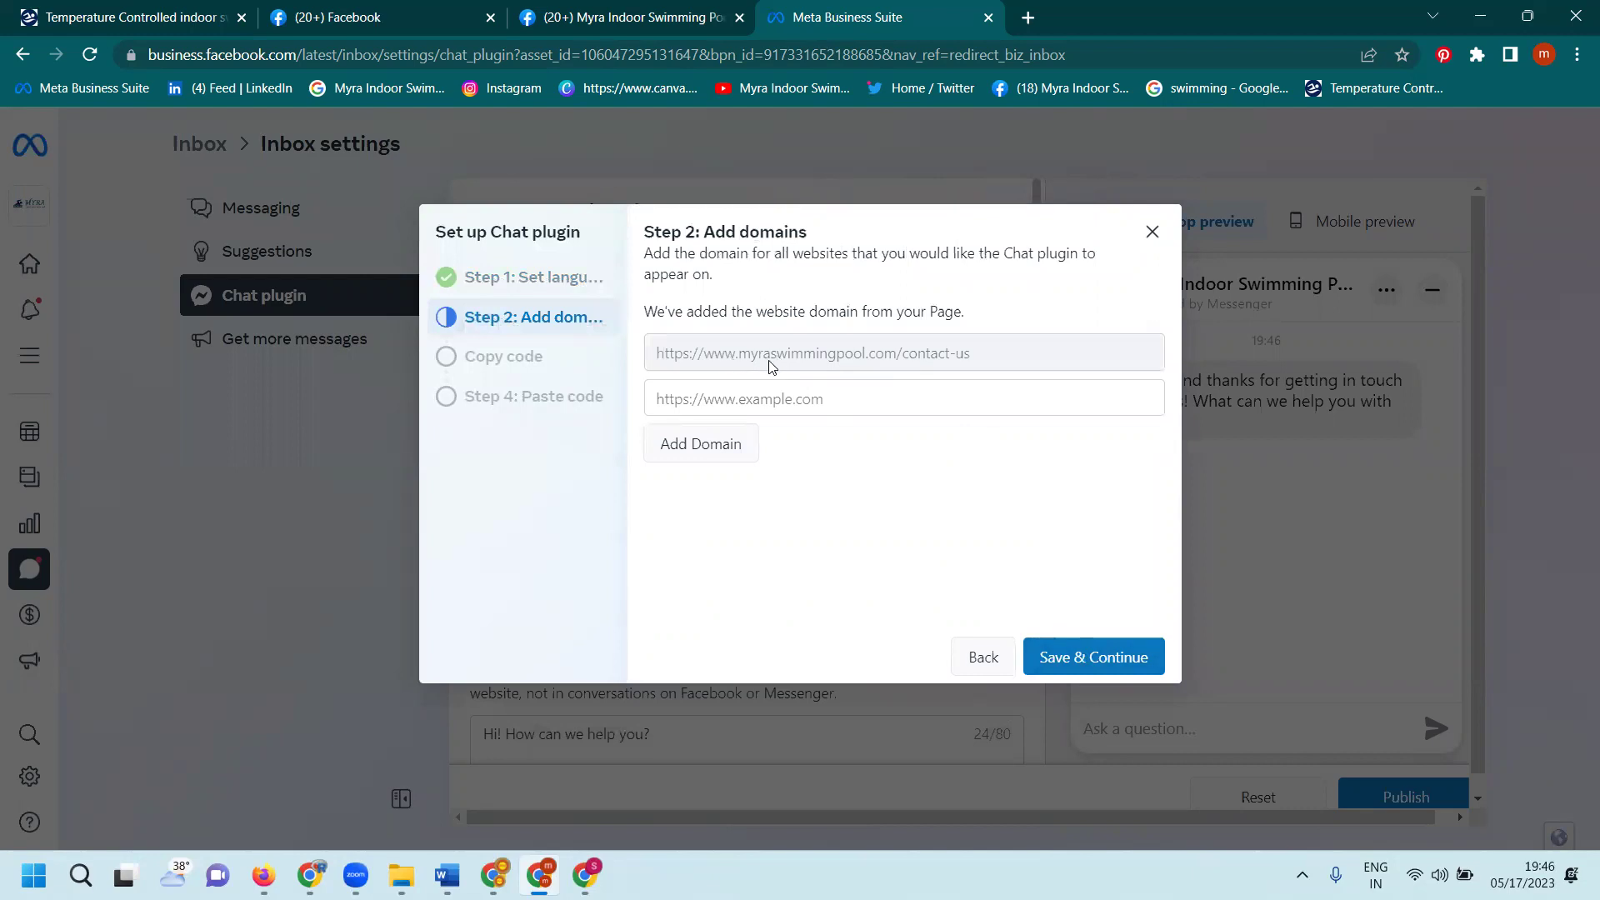
left_click(1084, 671)
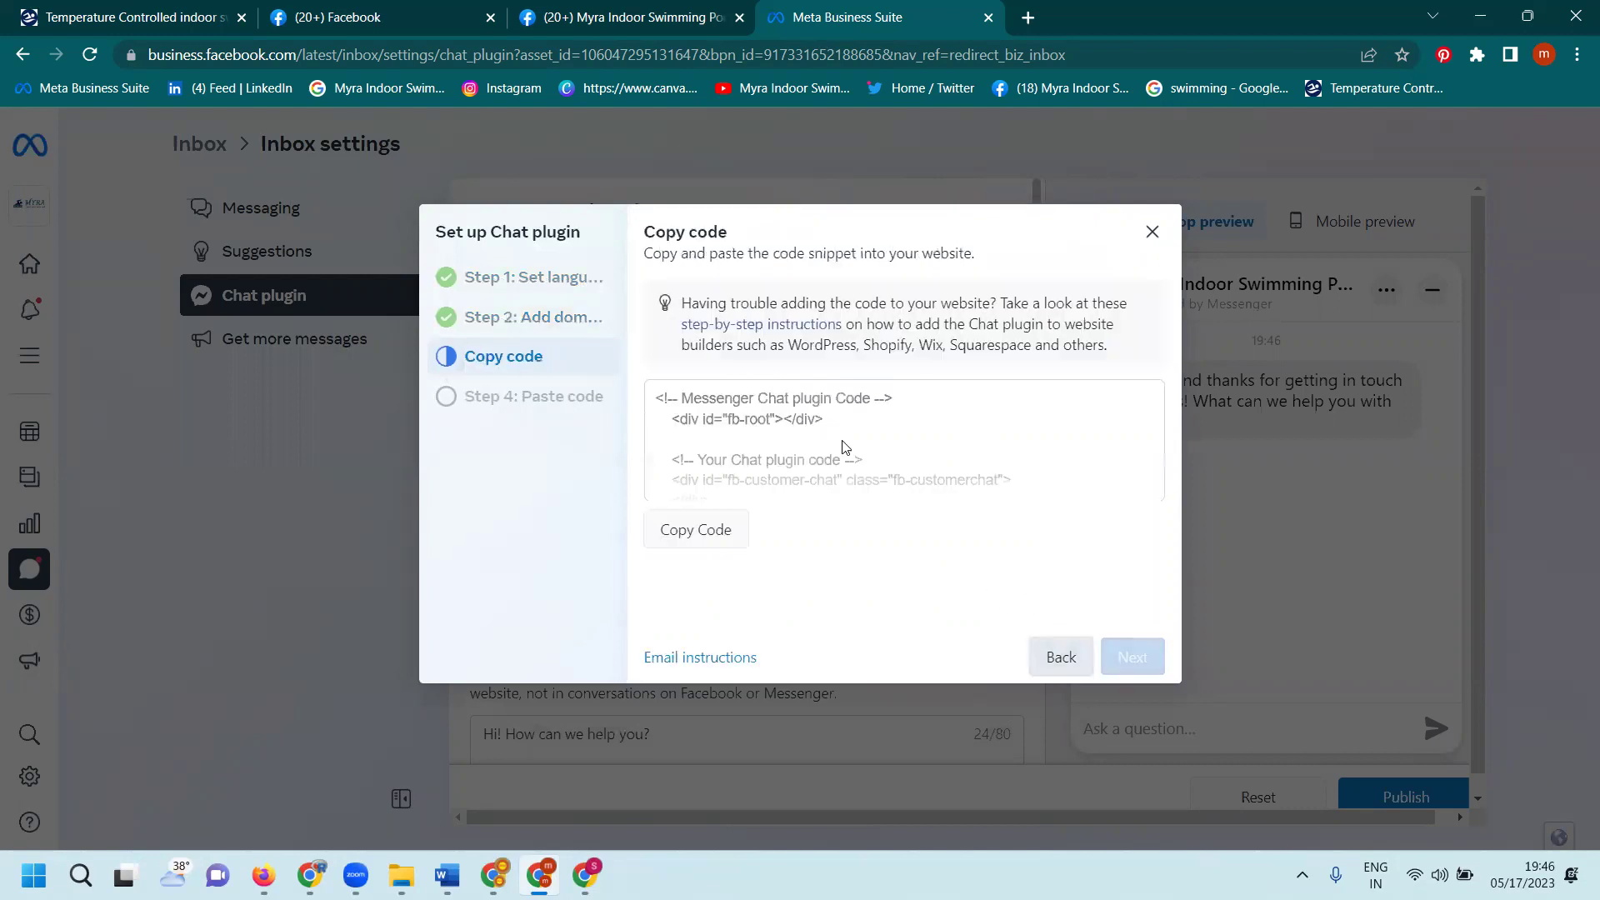
Step: Copy the Messenger Chat plugin code and finish the setup wizard
left_click(710, 540)
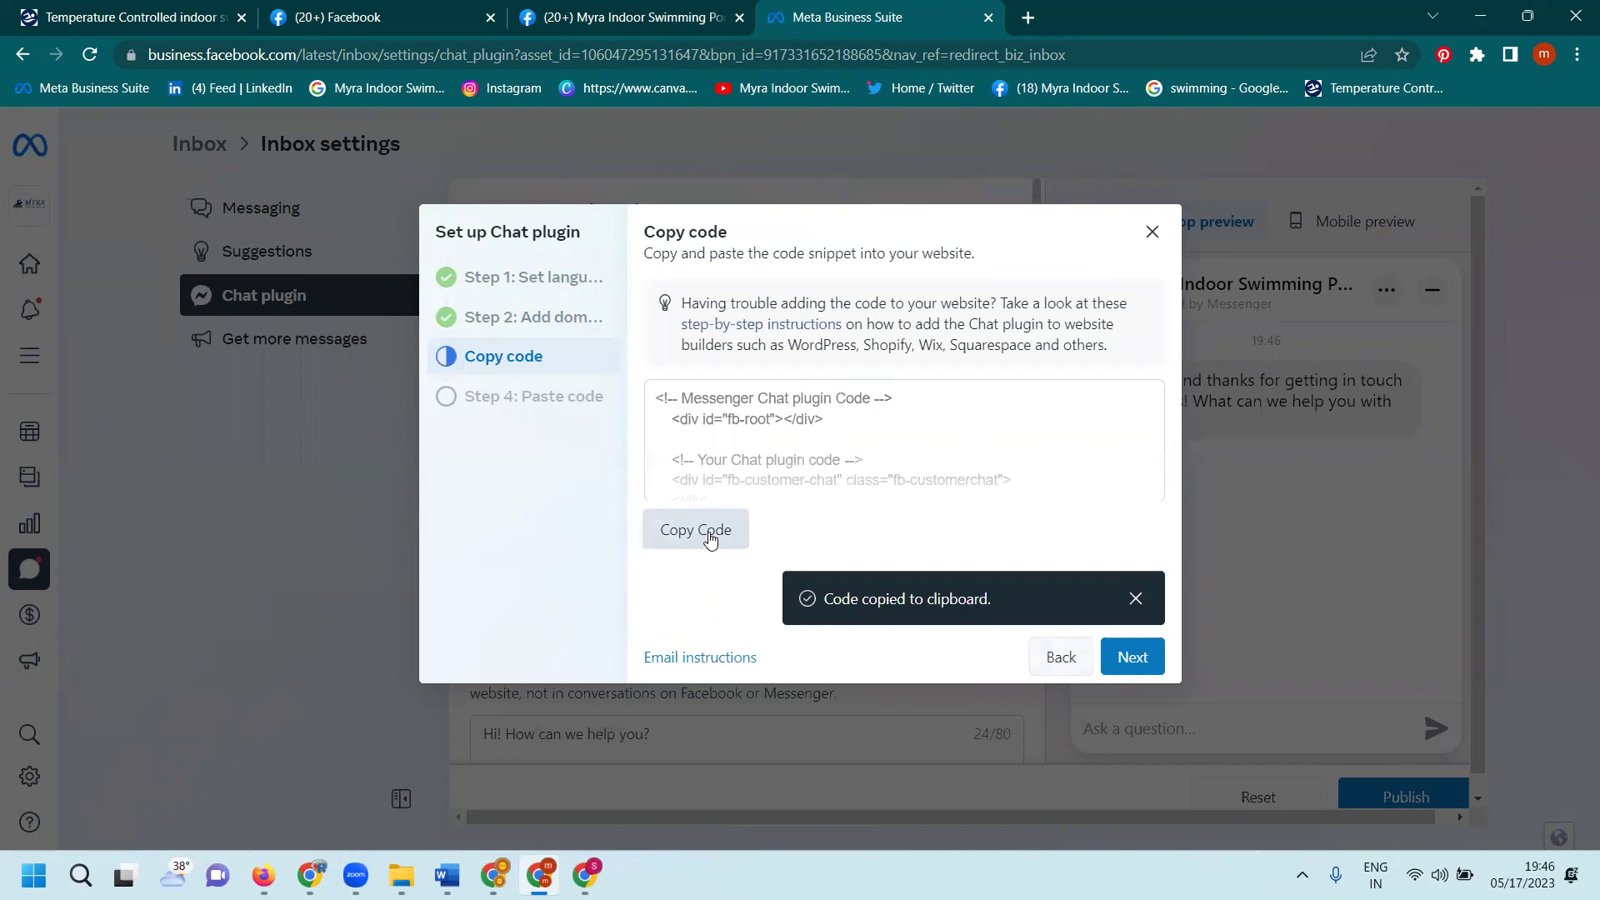
left_click(1135, 664)
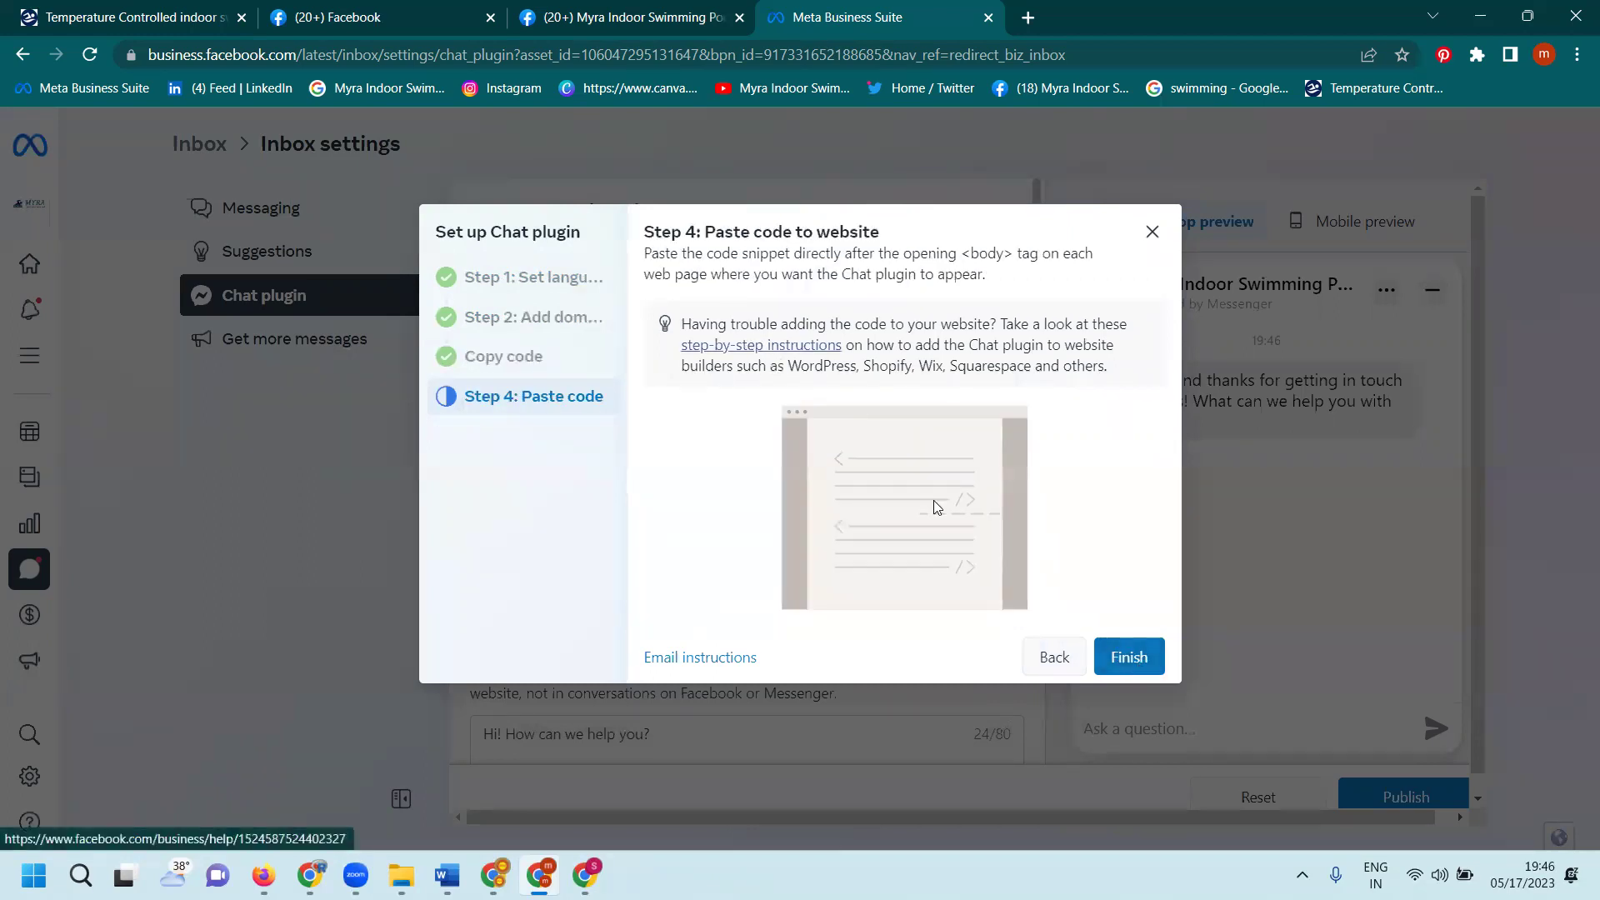
left_click(1127, 657)
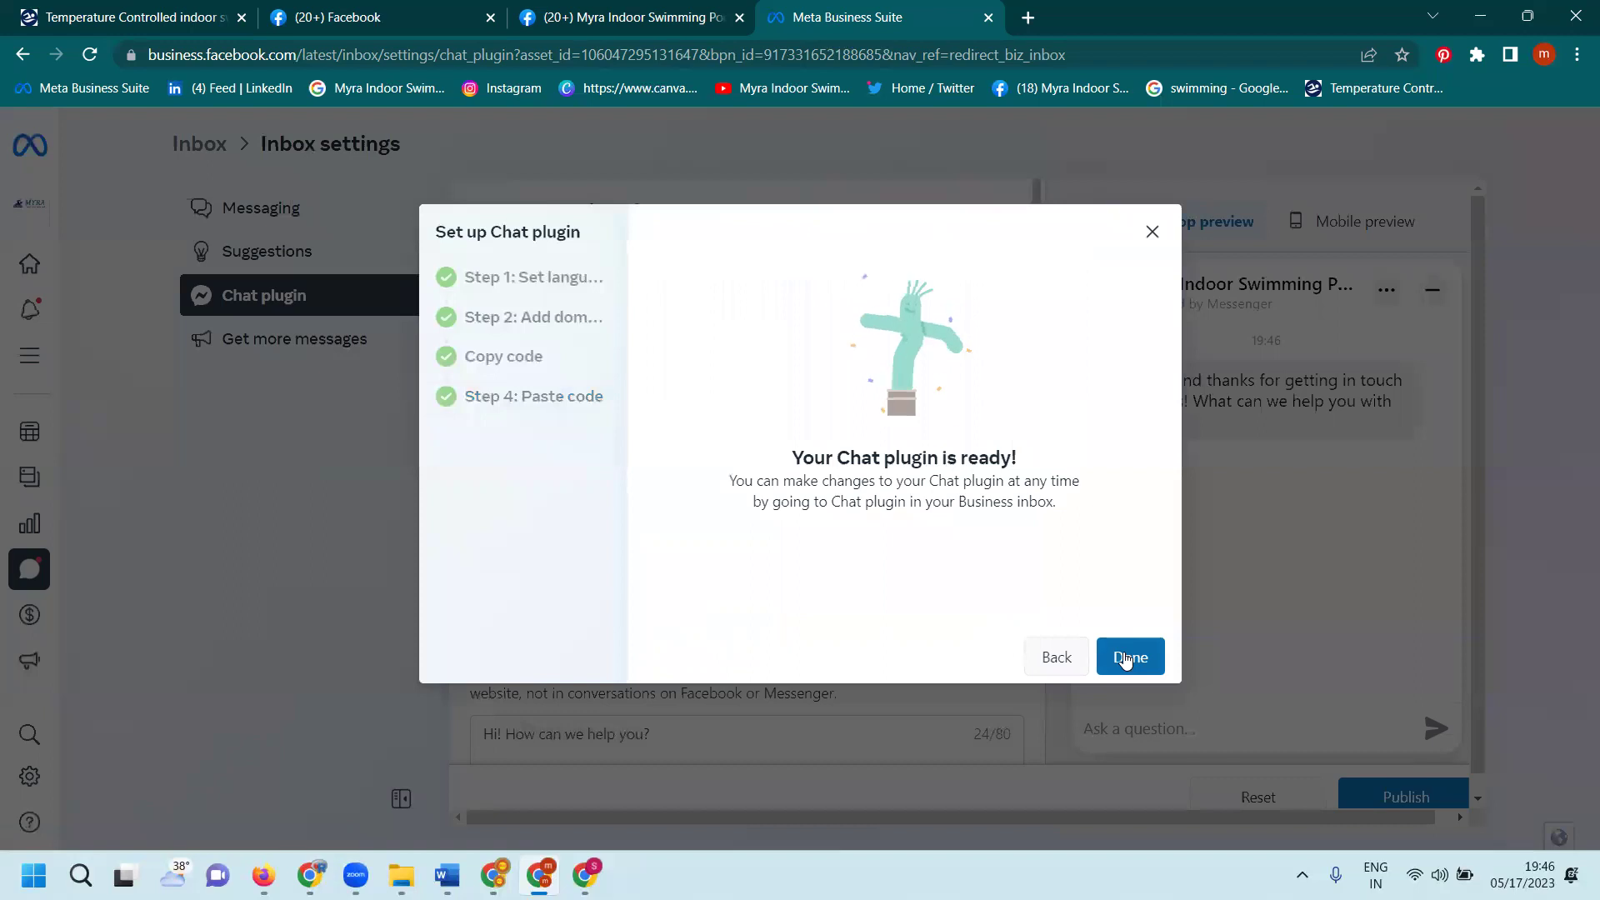
left_click(1127, 657)
Step: Launch Notepad, paste the copied chat plugin code into a blank document, and minimise the window
key("super+r")
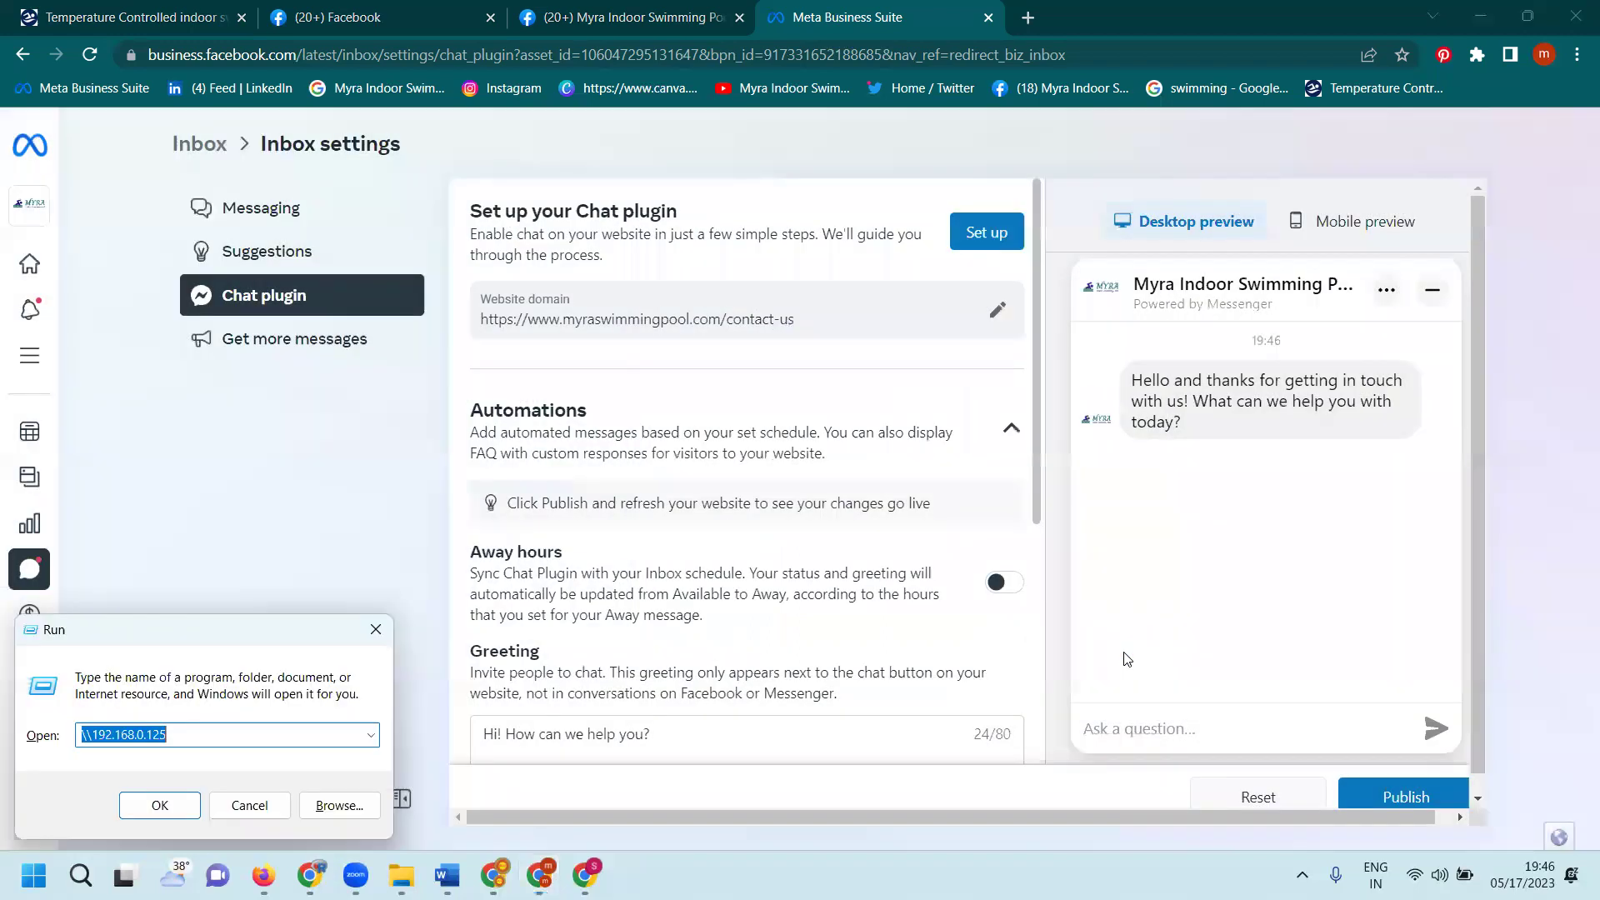
type("notepad")
key("Return")
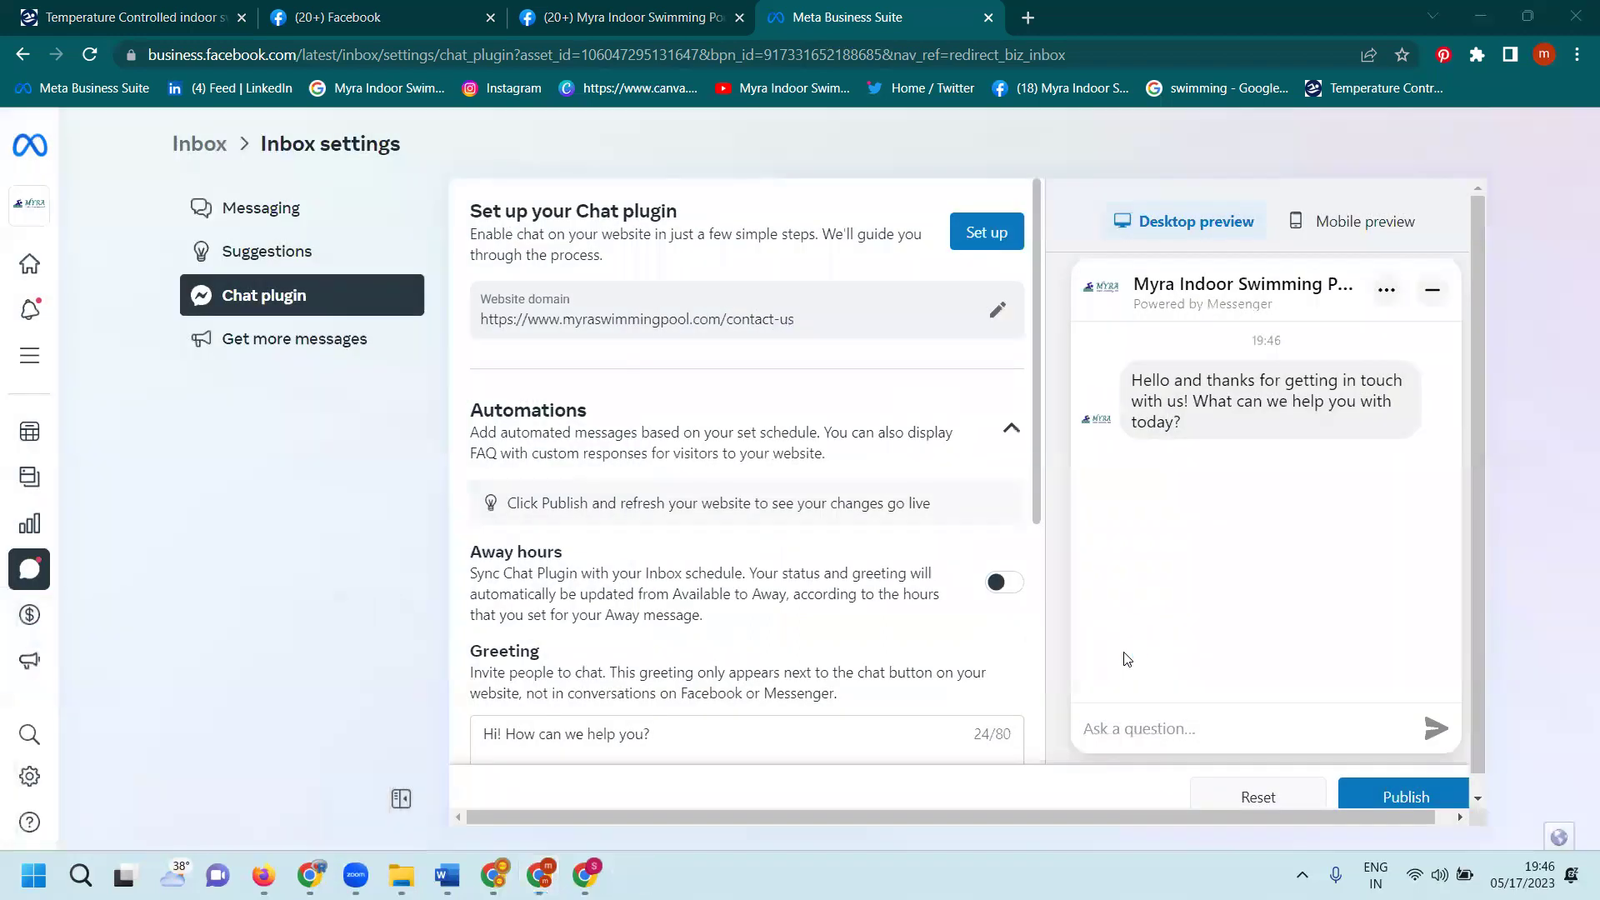
key("ctrl+v")
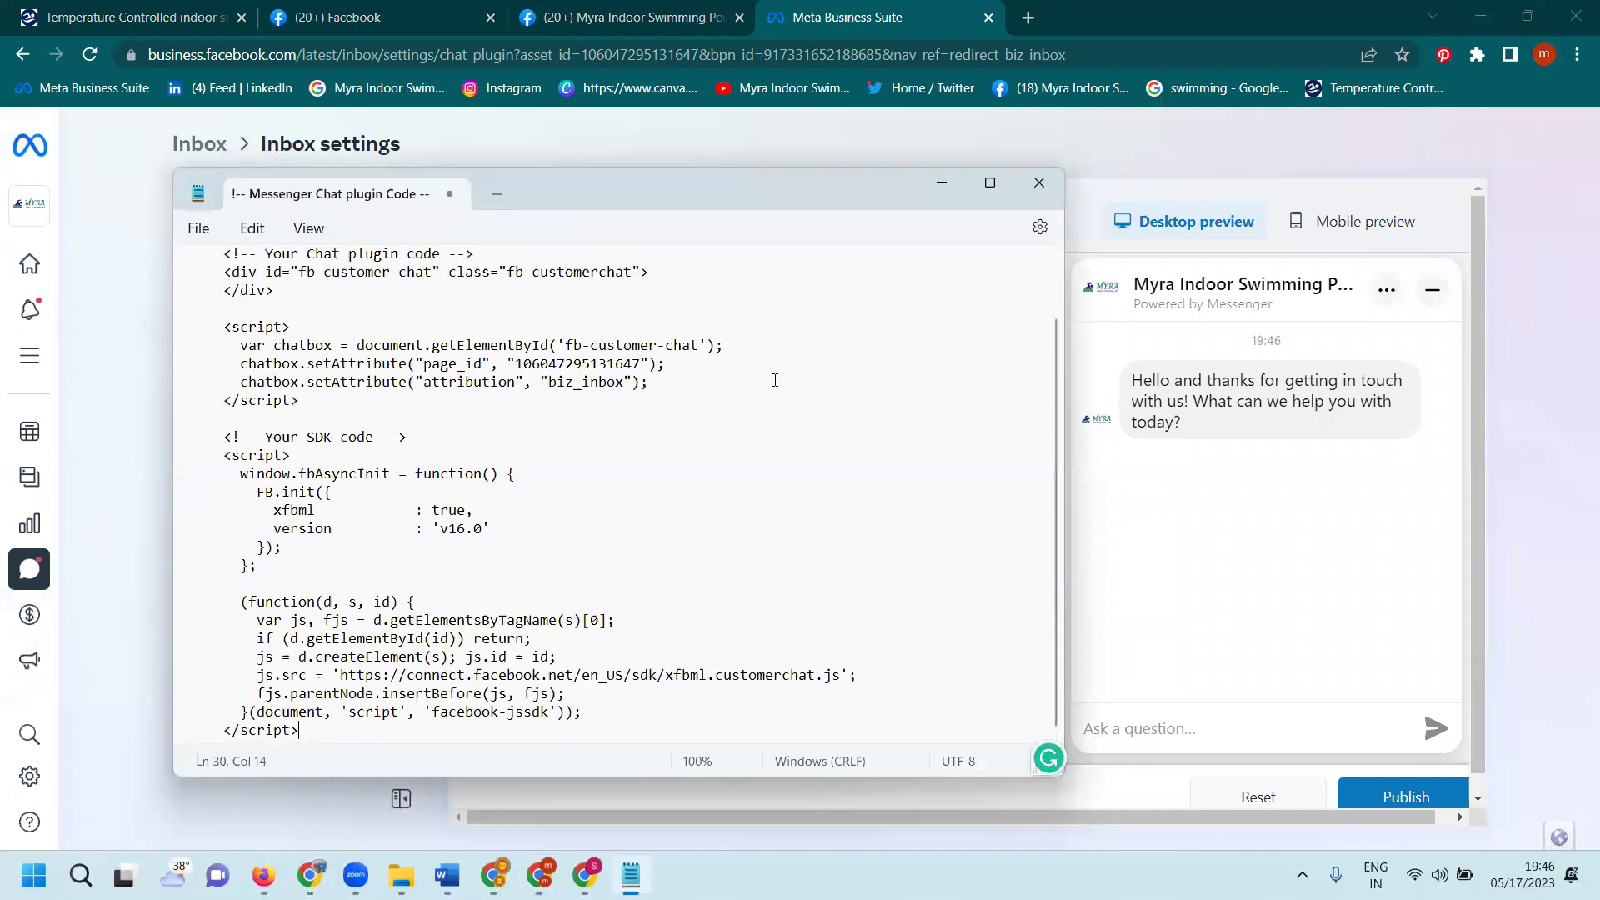
scroll(773, 382, "up", 2)
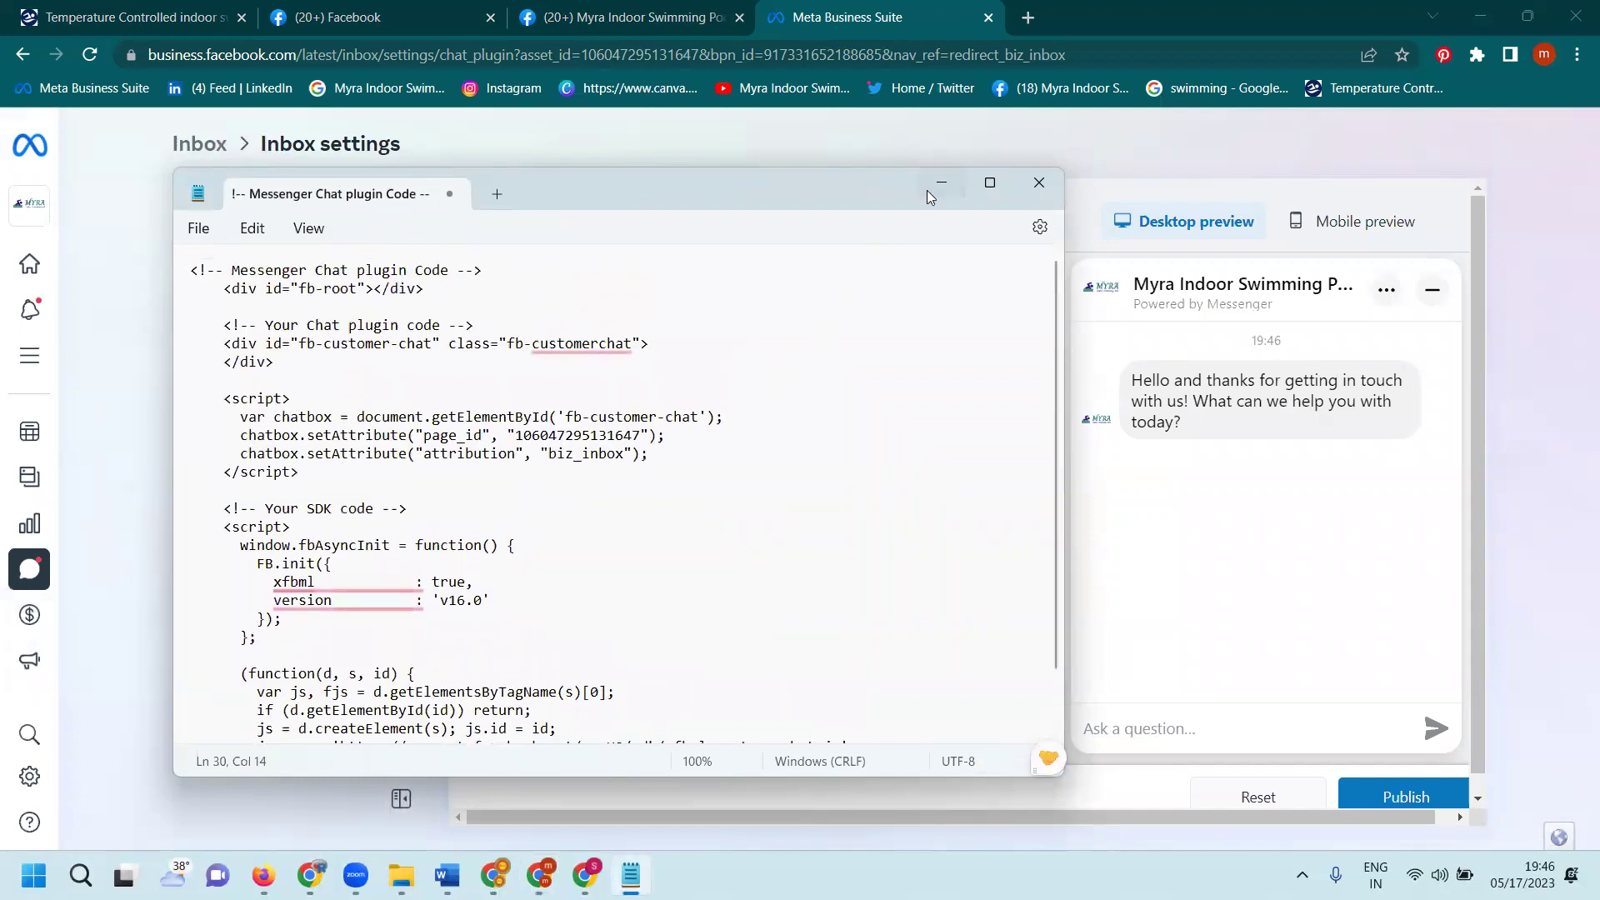
left_click(933, 185)
Step: Expand the Chat plugin customisation section and set the chat button display to Icon and text
scroll(862, 334, "down", 5)
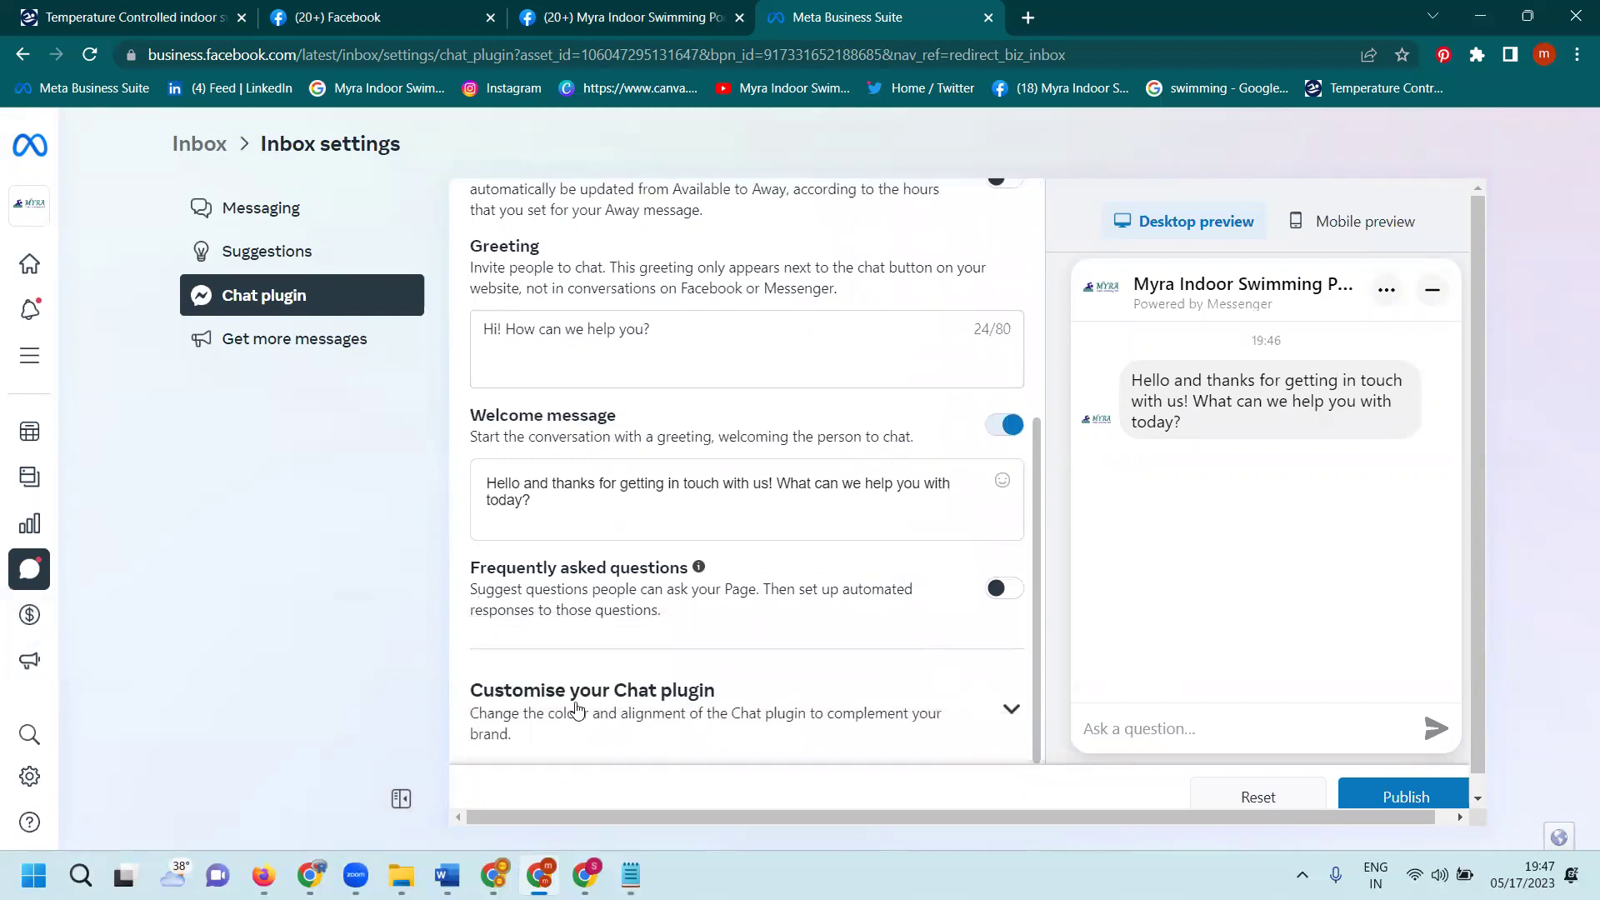
left_click(1010, 709)
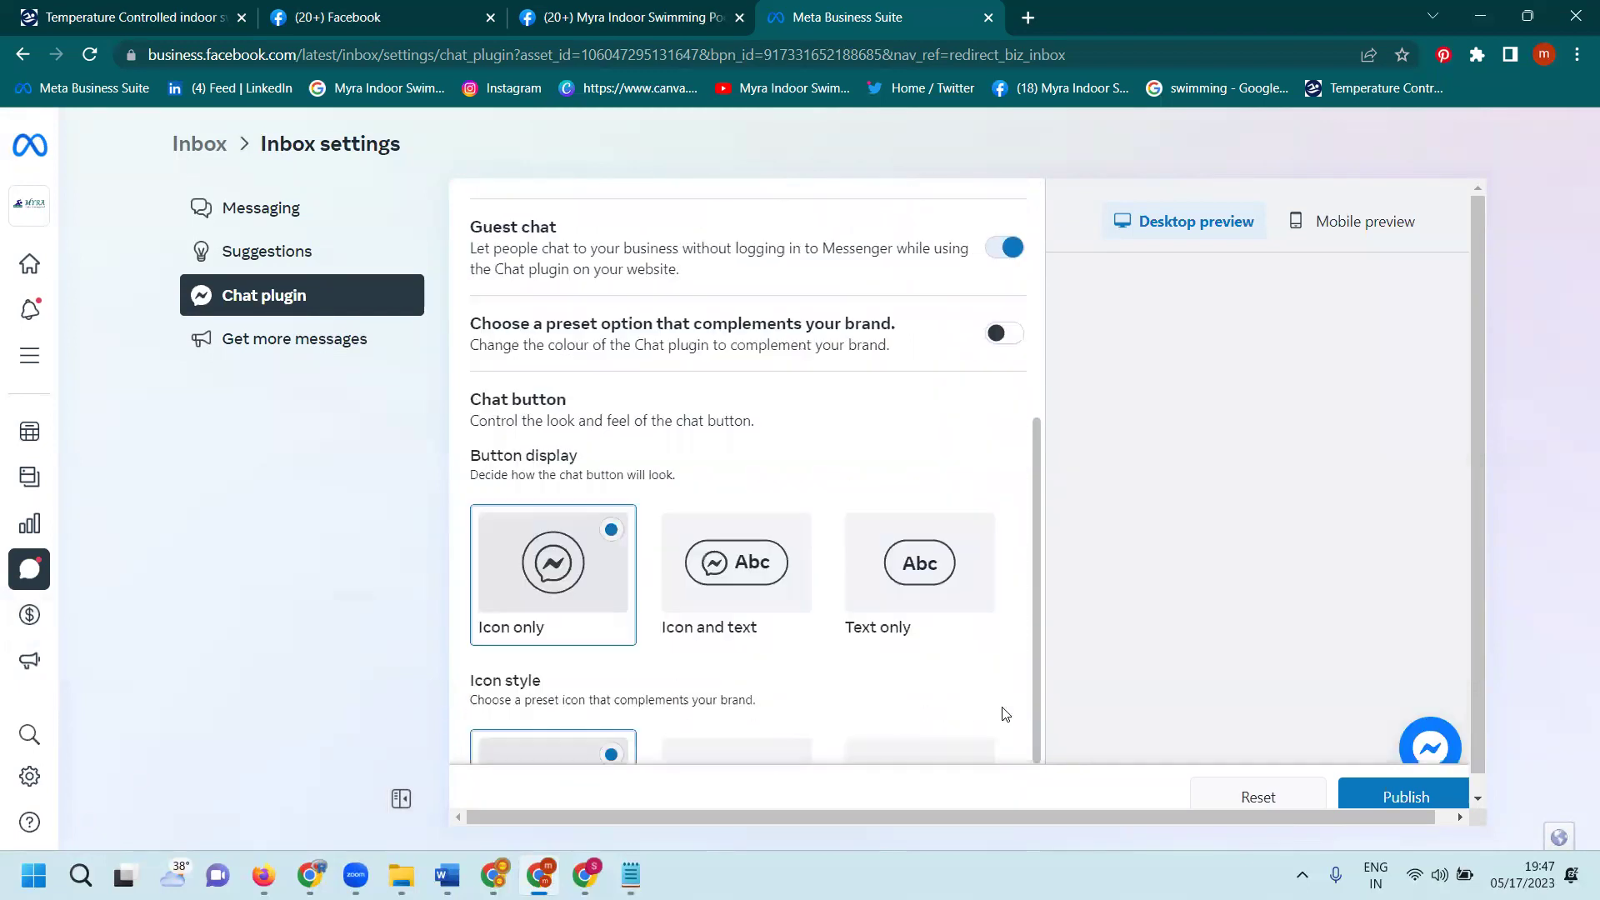
scroll(840, 448, "down", 2)
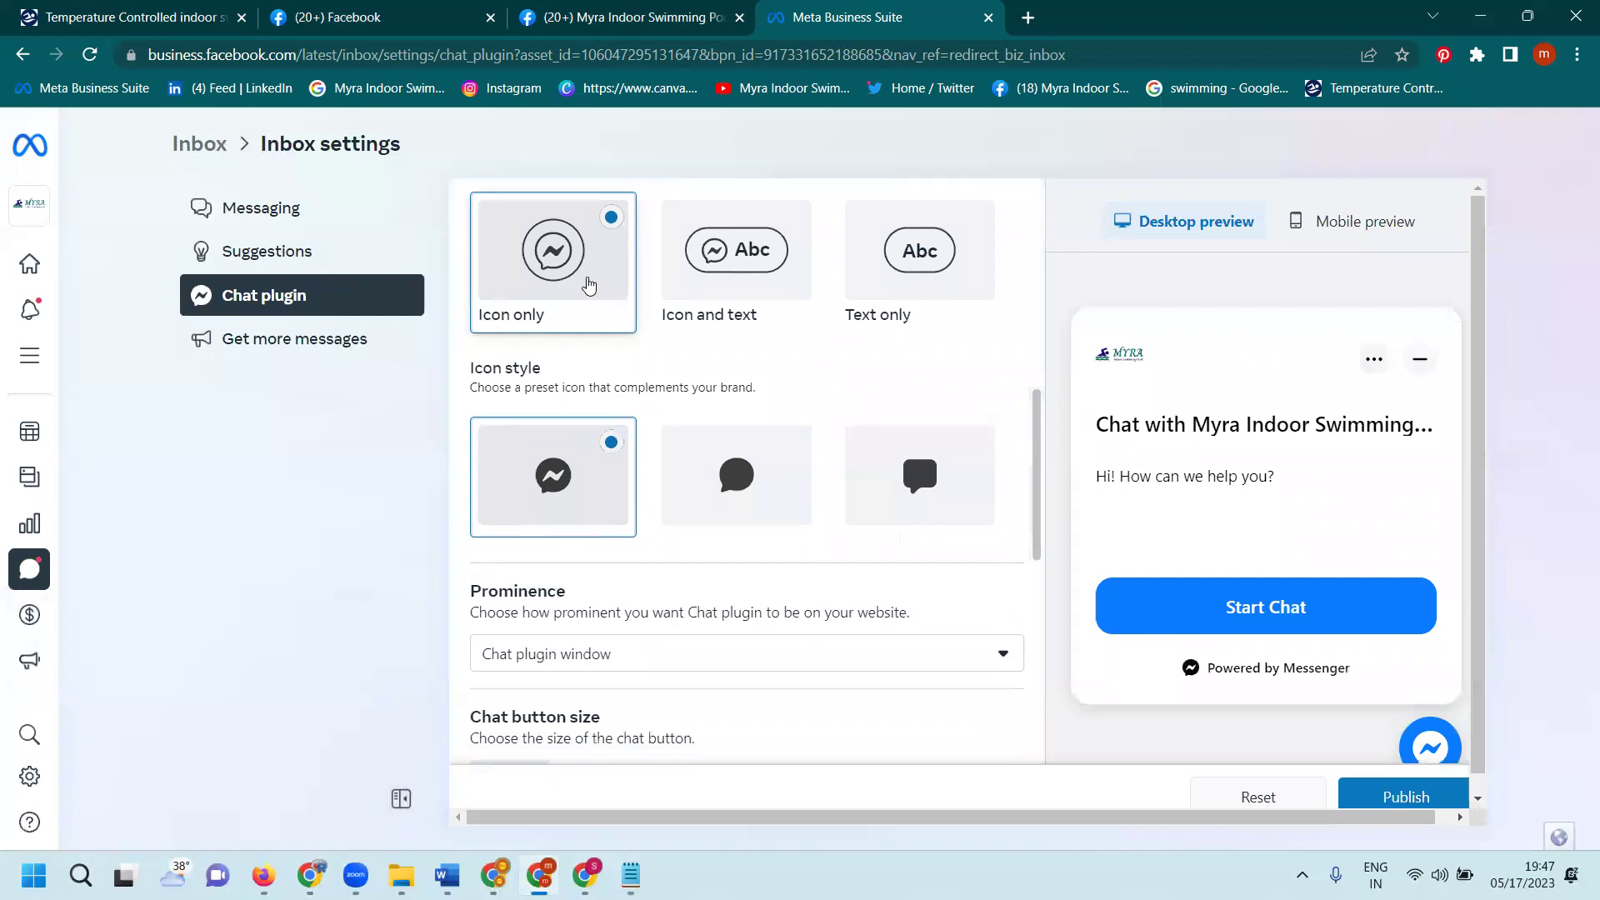
scroll(671, 336, "up", 1)
left_click(699, 357)
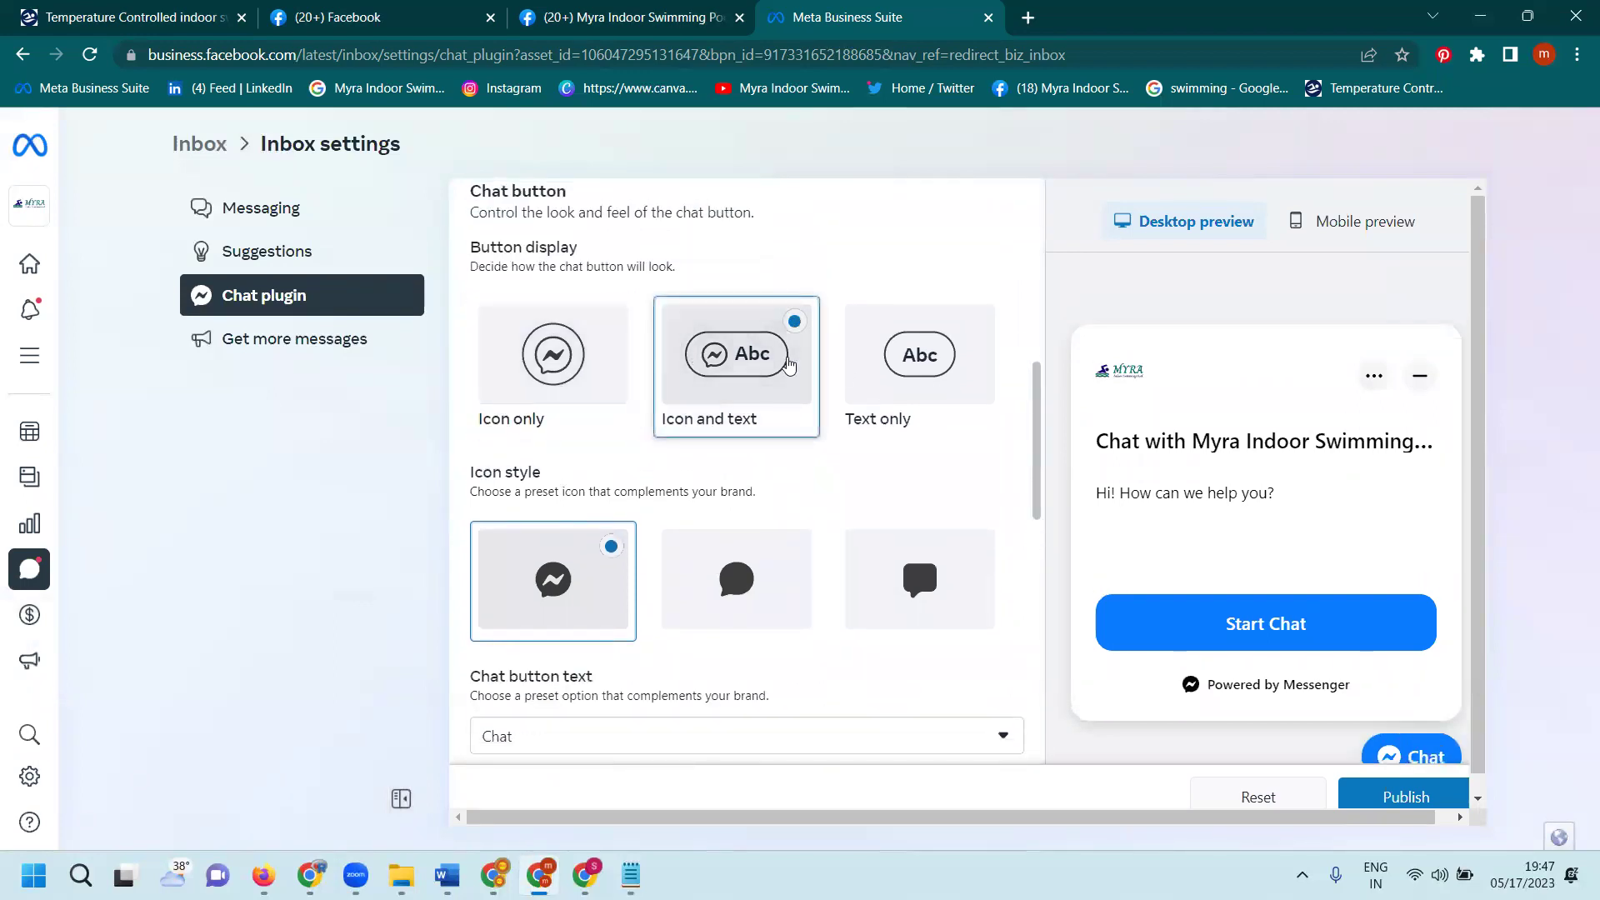
Step: Try the Text only and Icon only button displays and the alternative icon styles, restoring Icon and text with the Messenger icon
left_click(911, 373)
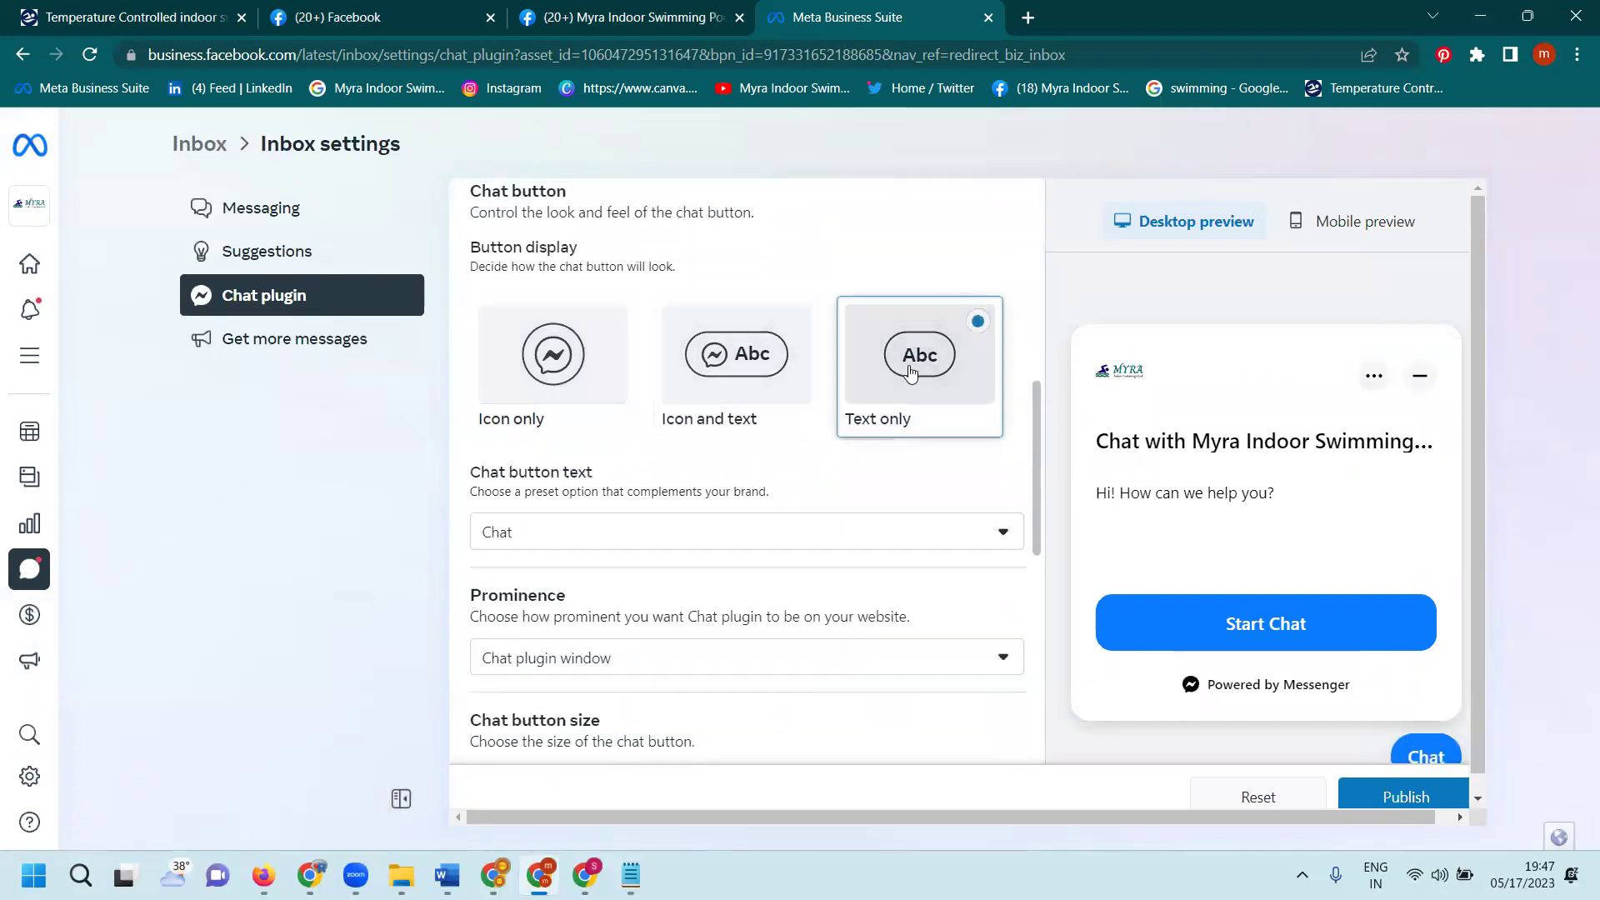
left_click(590, 369)
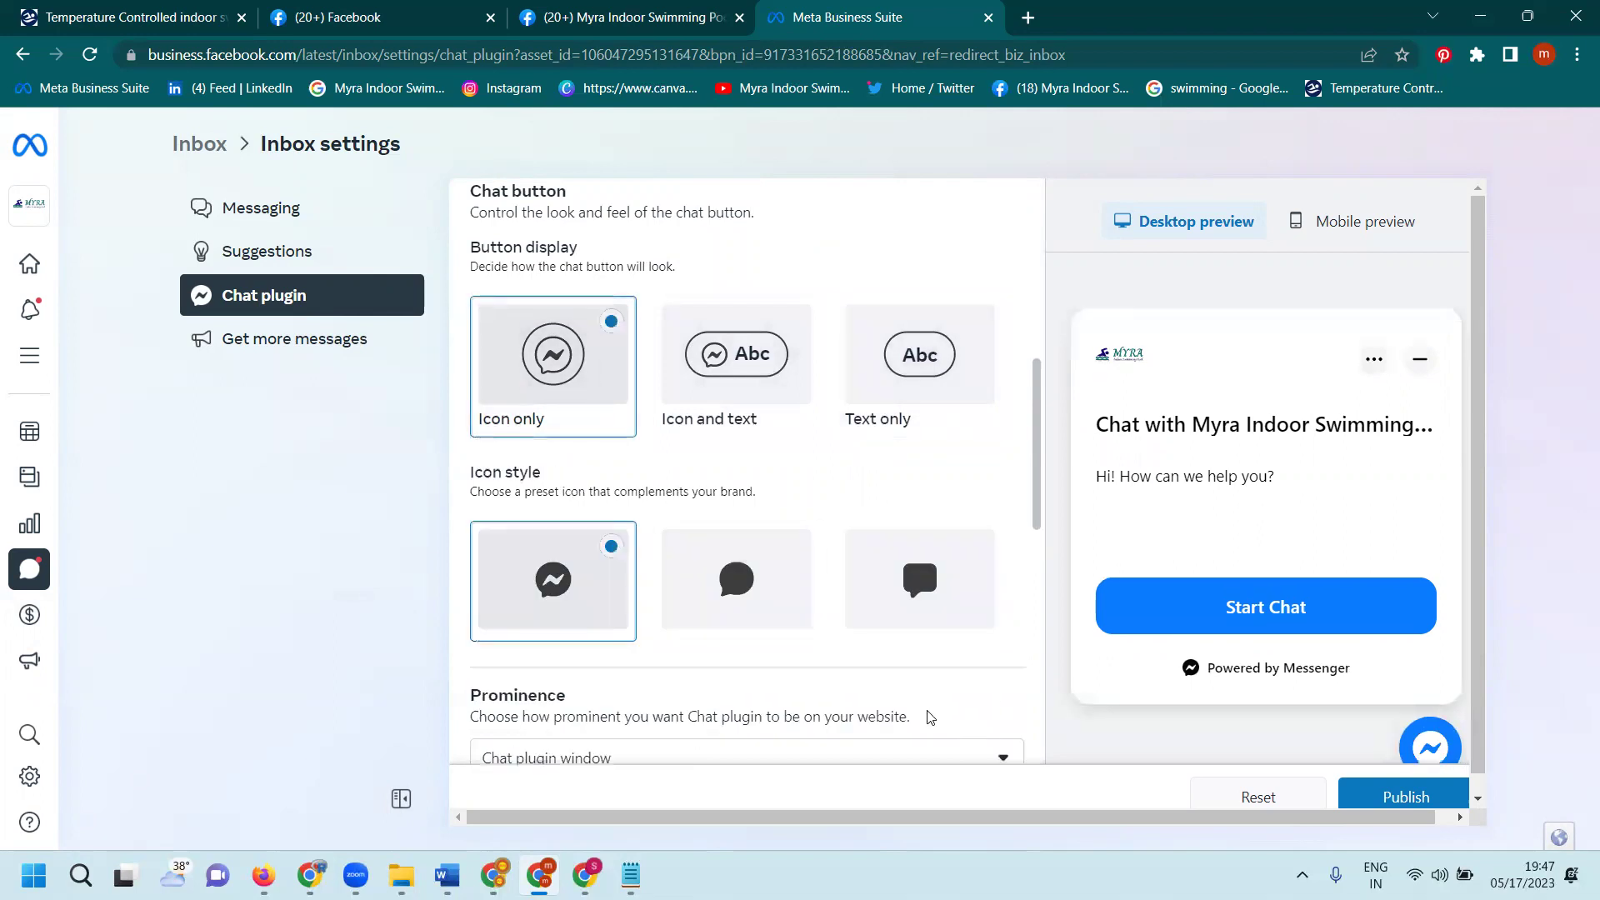
left_click(765, 611)
left_click(923, 597)
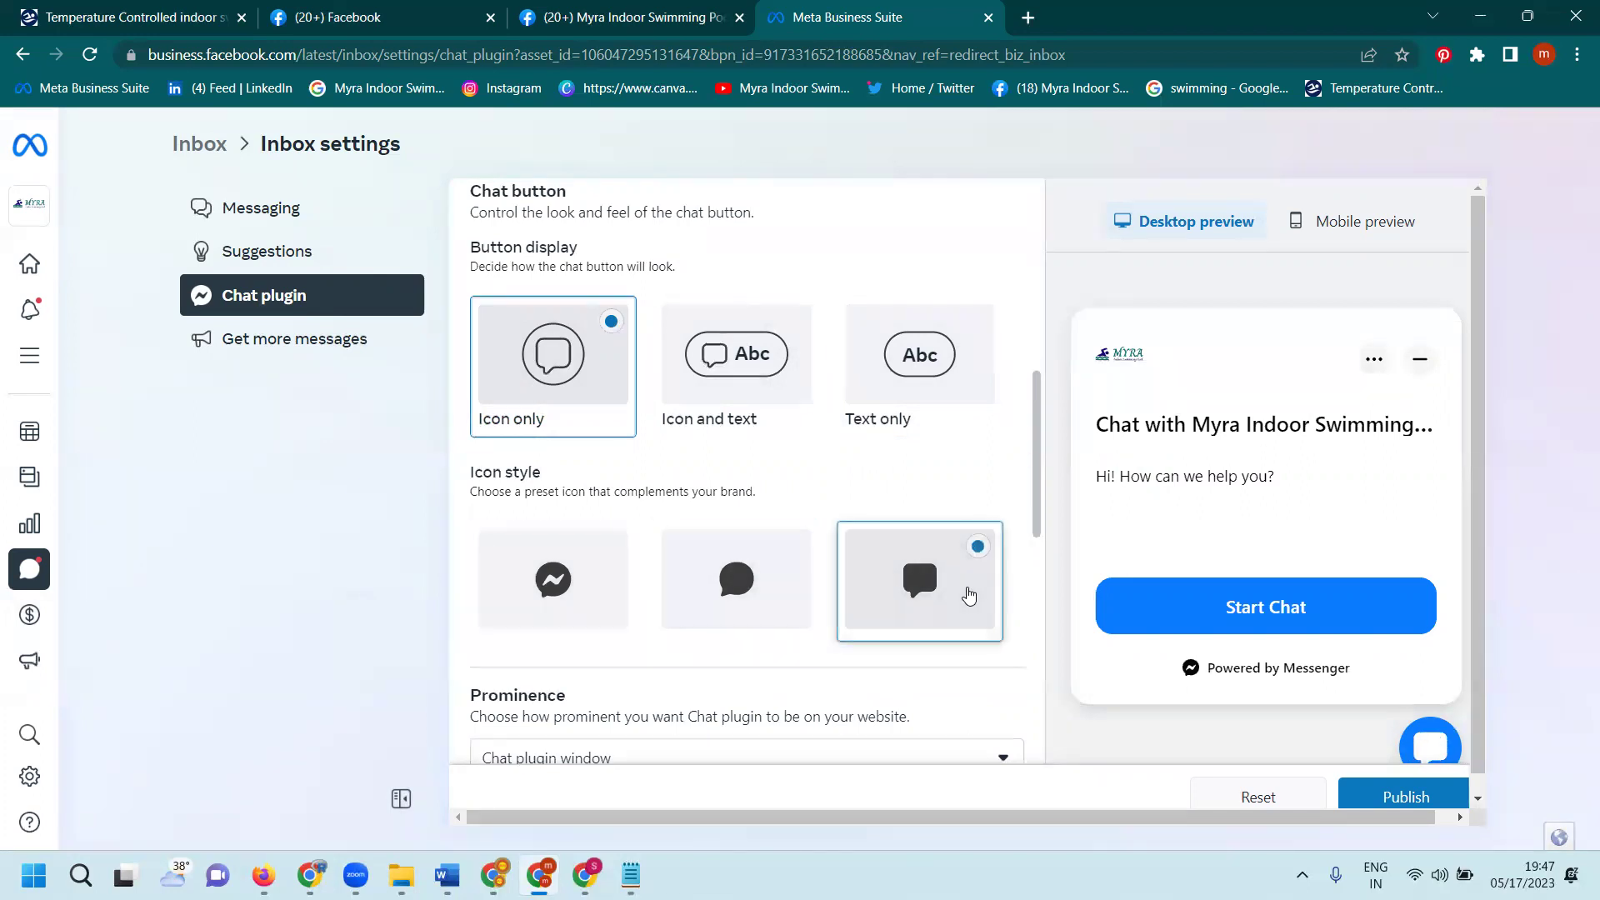
left_click(540, 580)
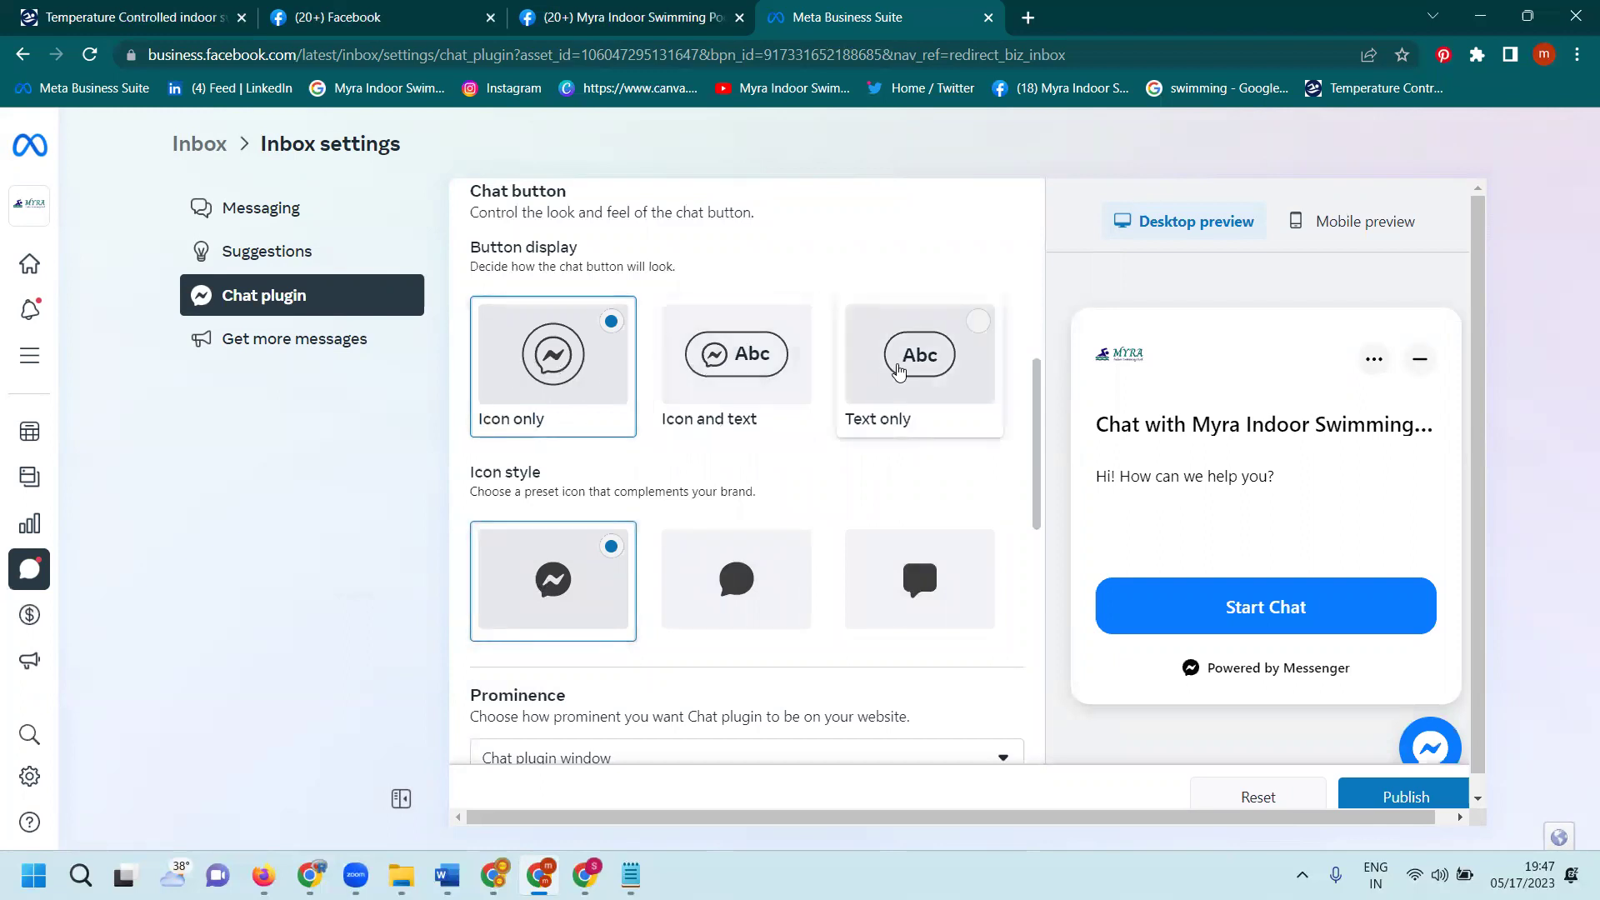
left_click(725, 375)
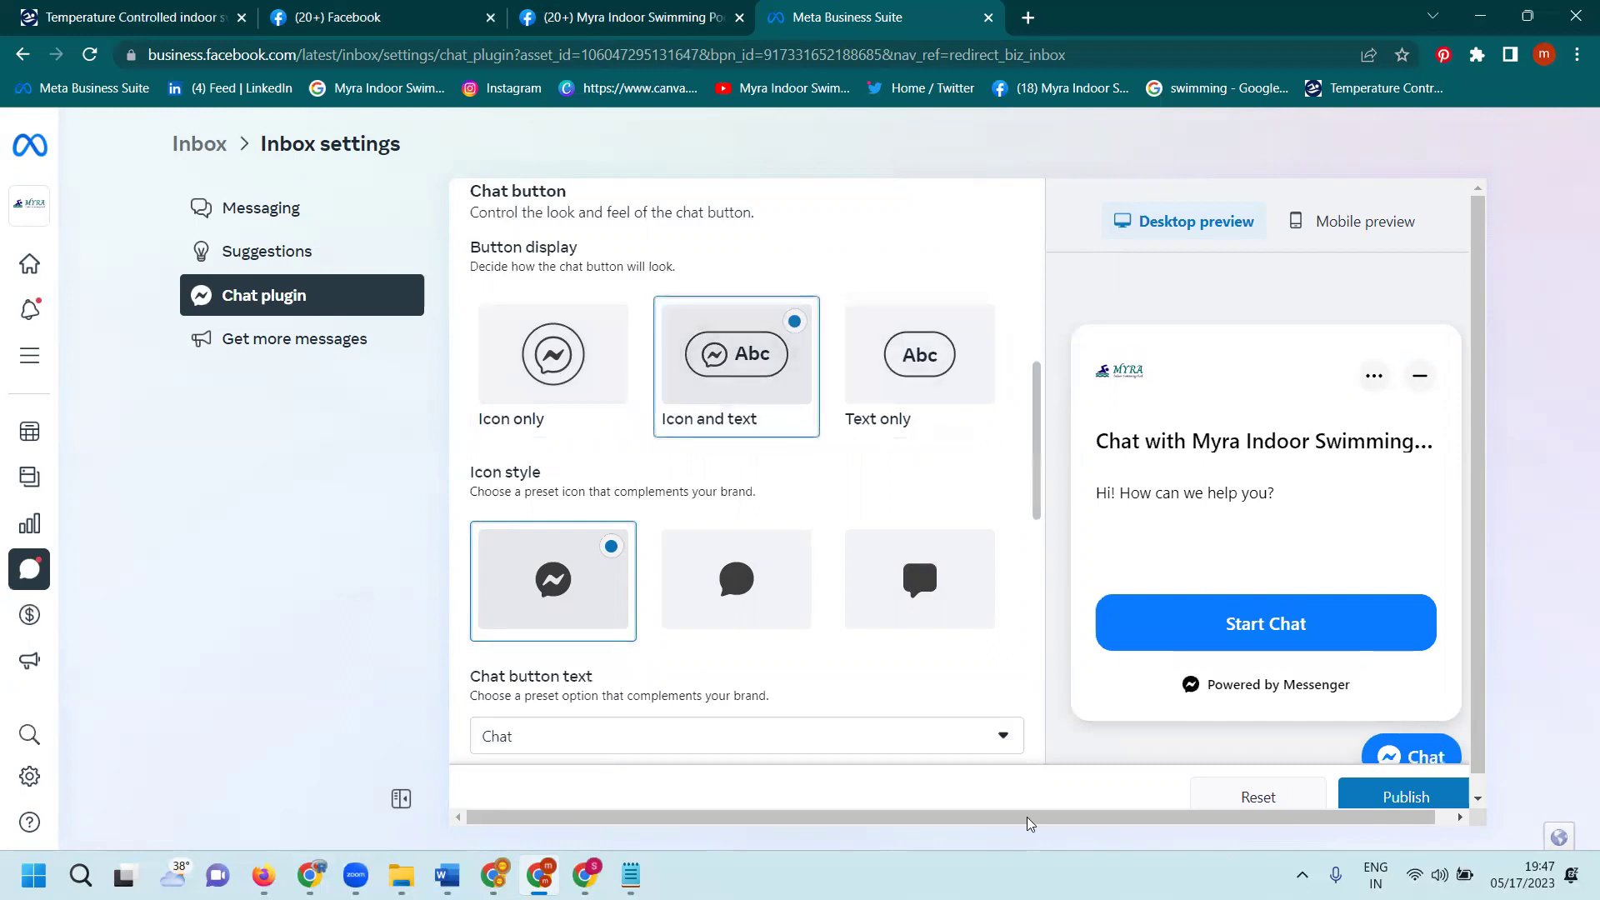
Step: Set the chat button display to Text only and the chat button text to Ask us
left_click(917, 367)
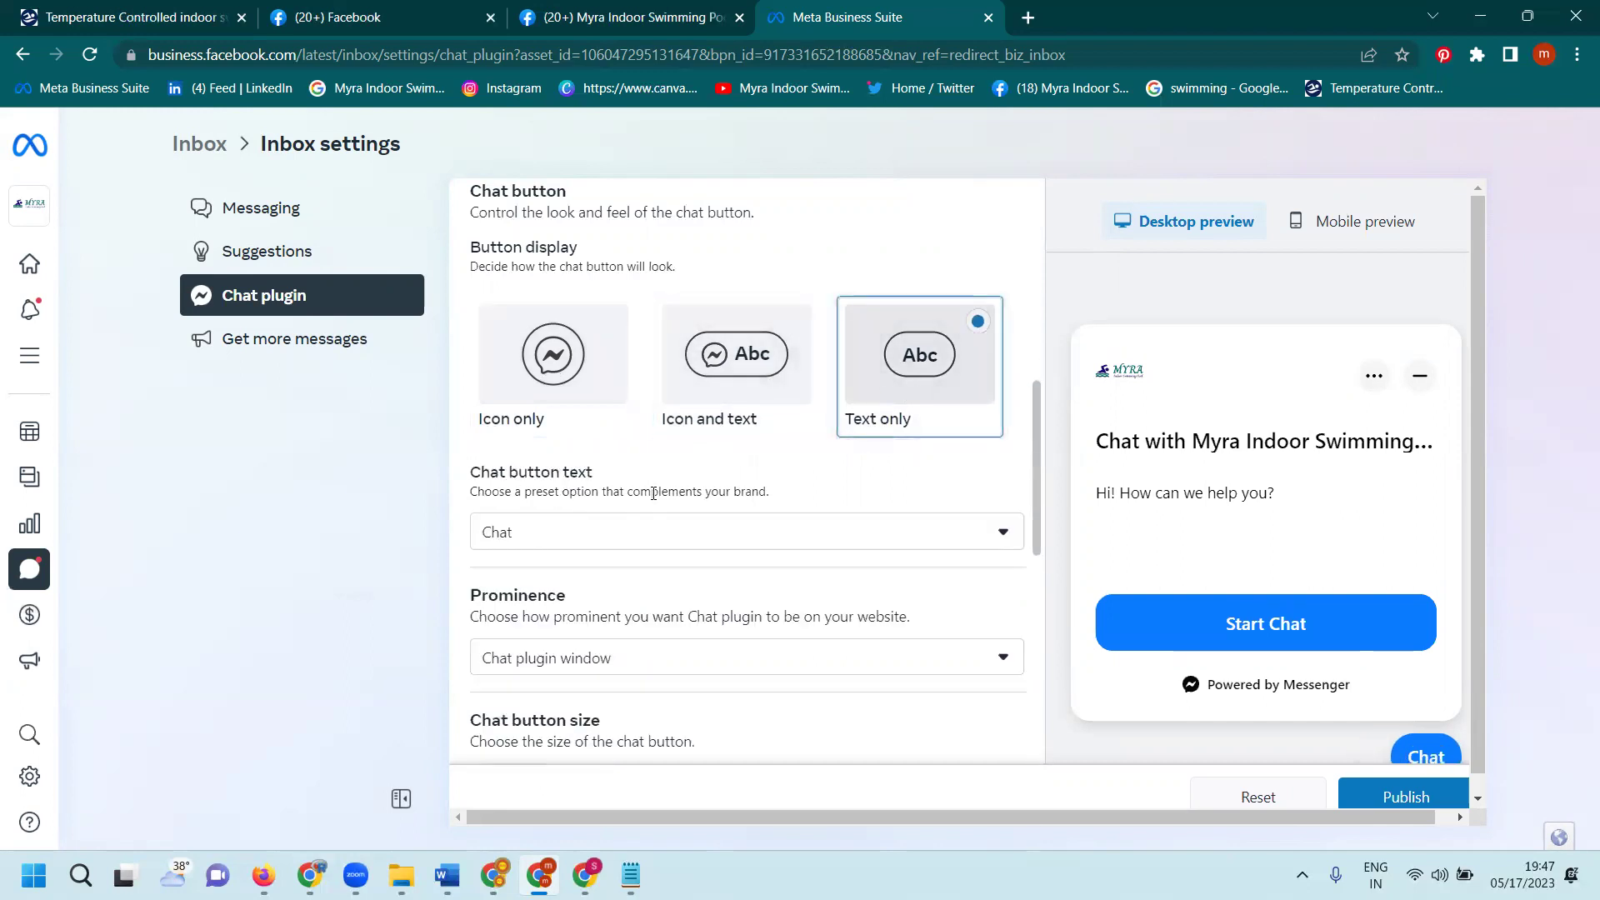
left_click(625, 533)
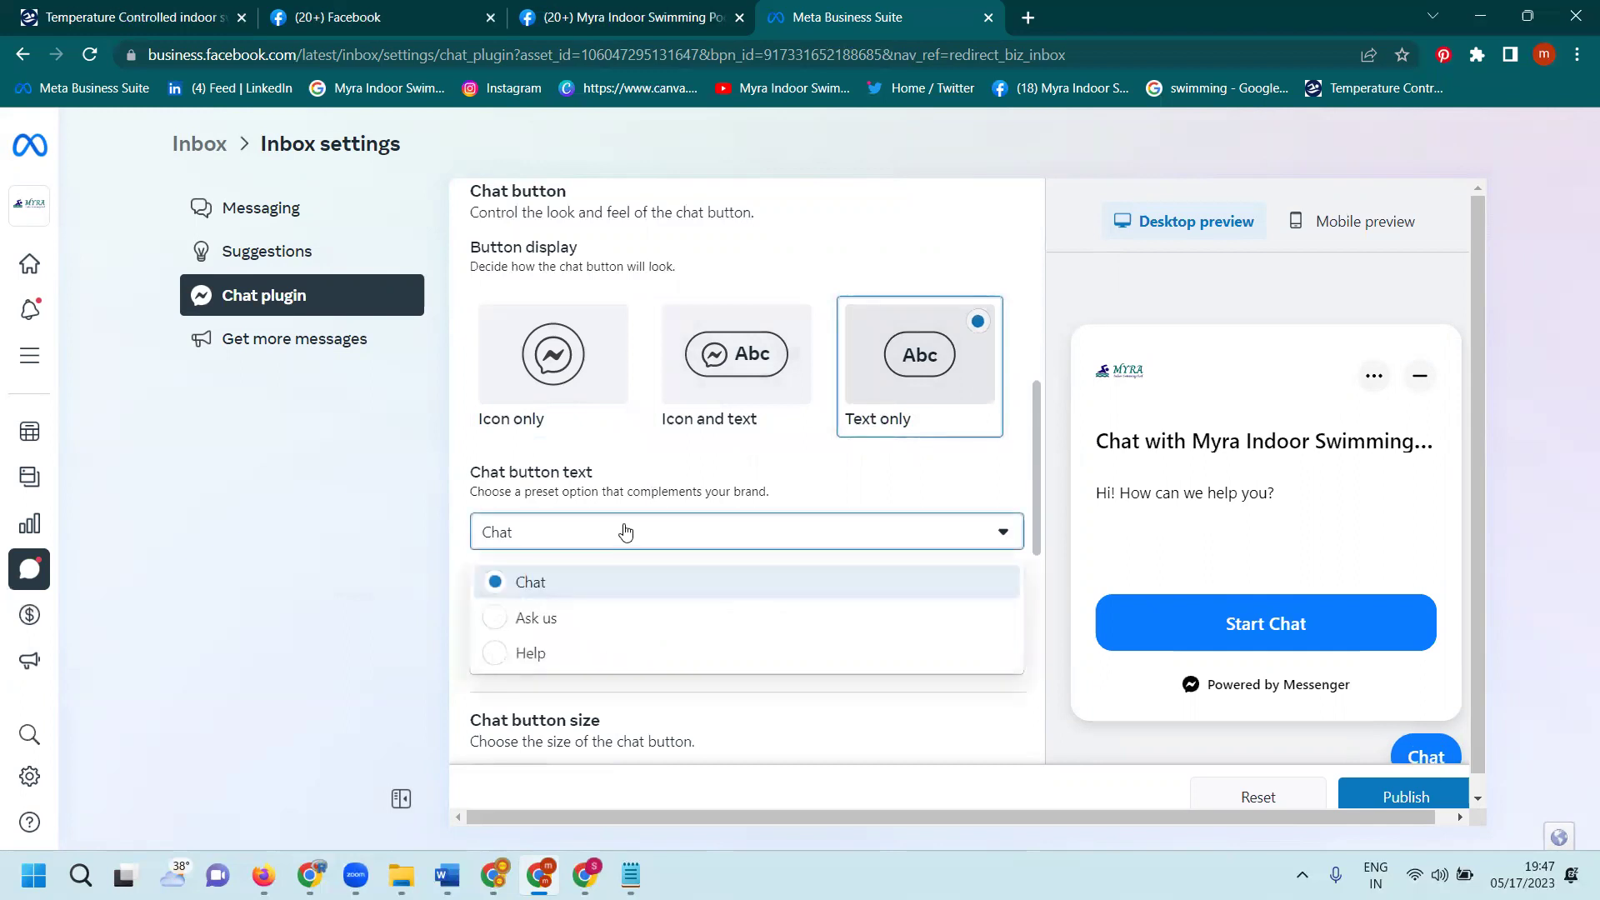
left_click(544, 624)
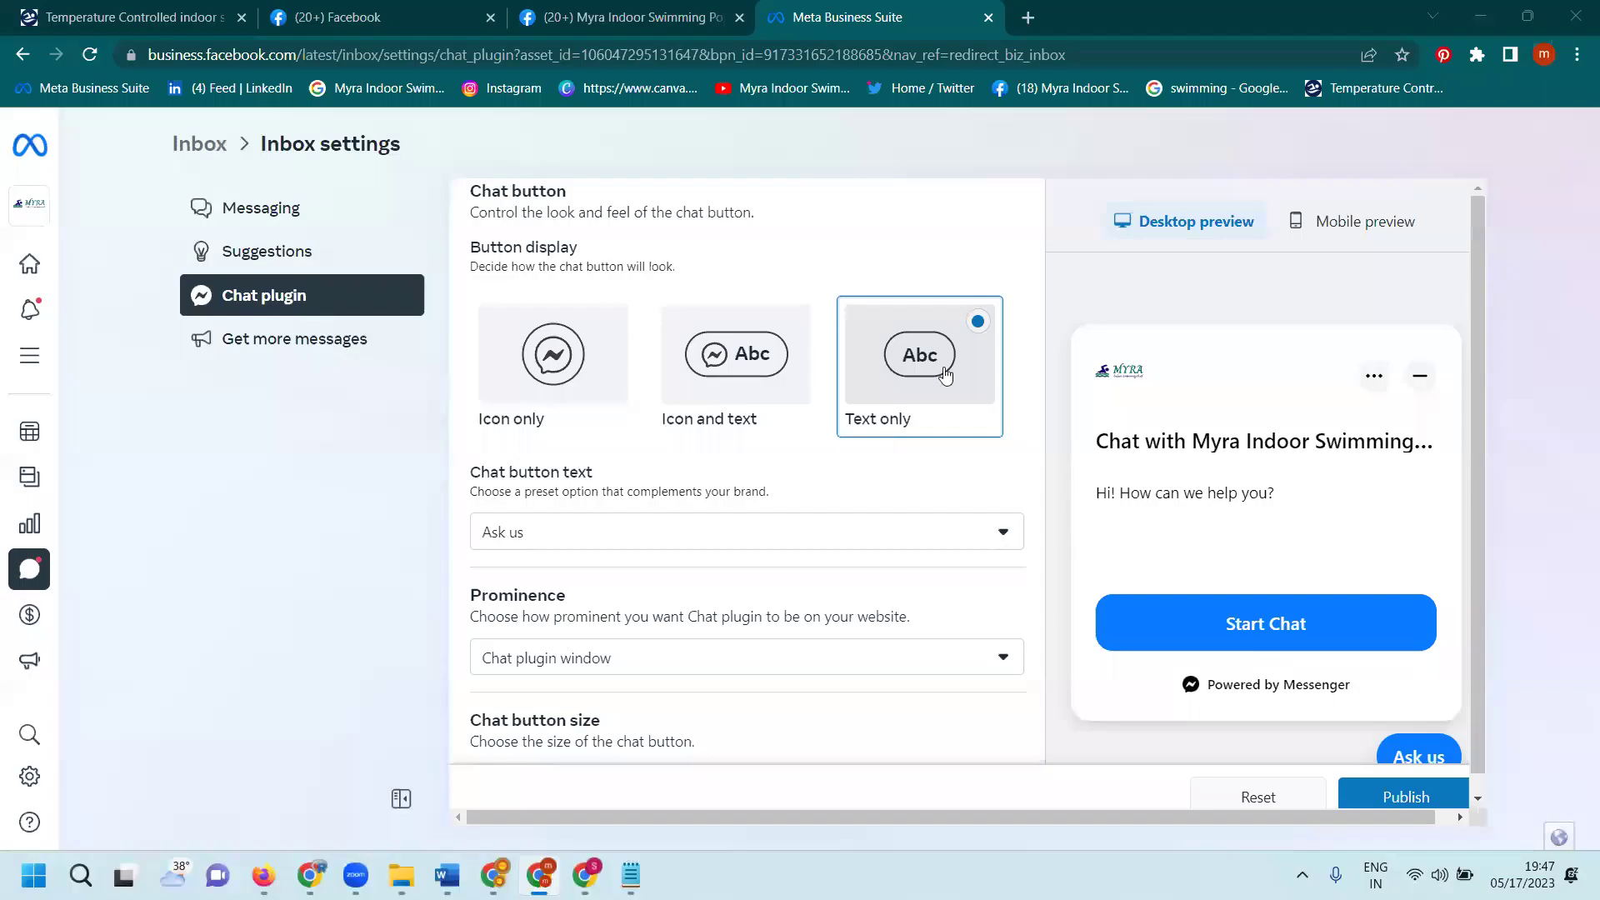
Step: Look at the mobile chat button size, and try Compact for desktop before restoring Standard
scroll(554, 553, "down", 1)
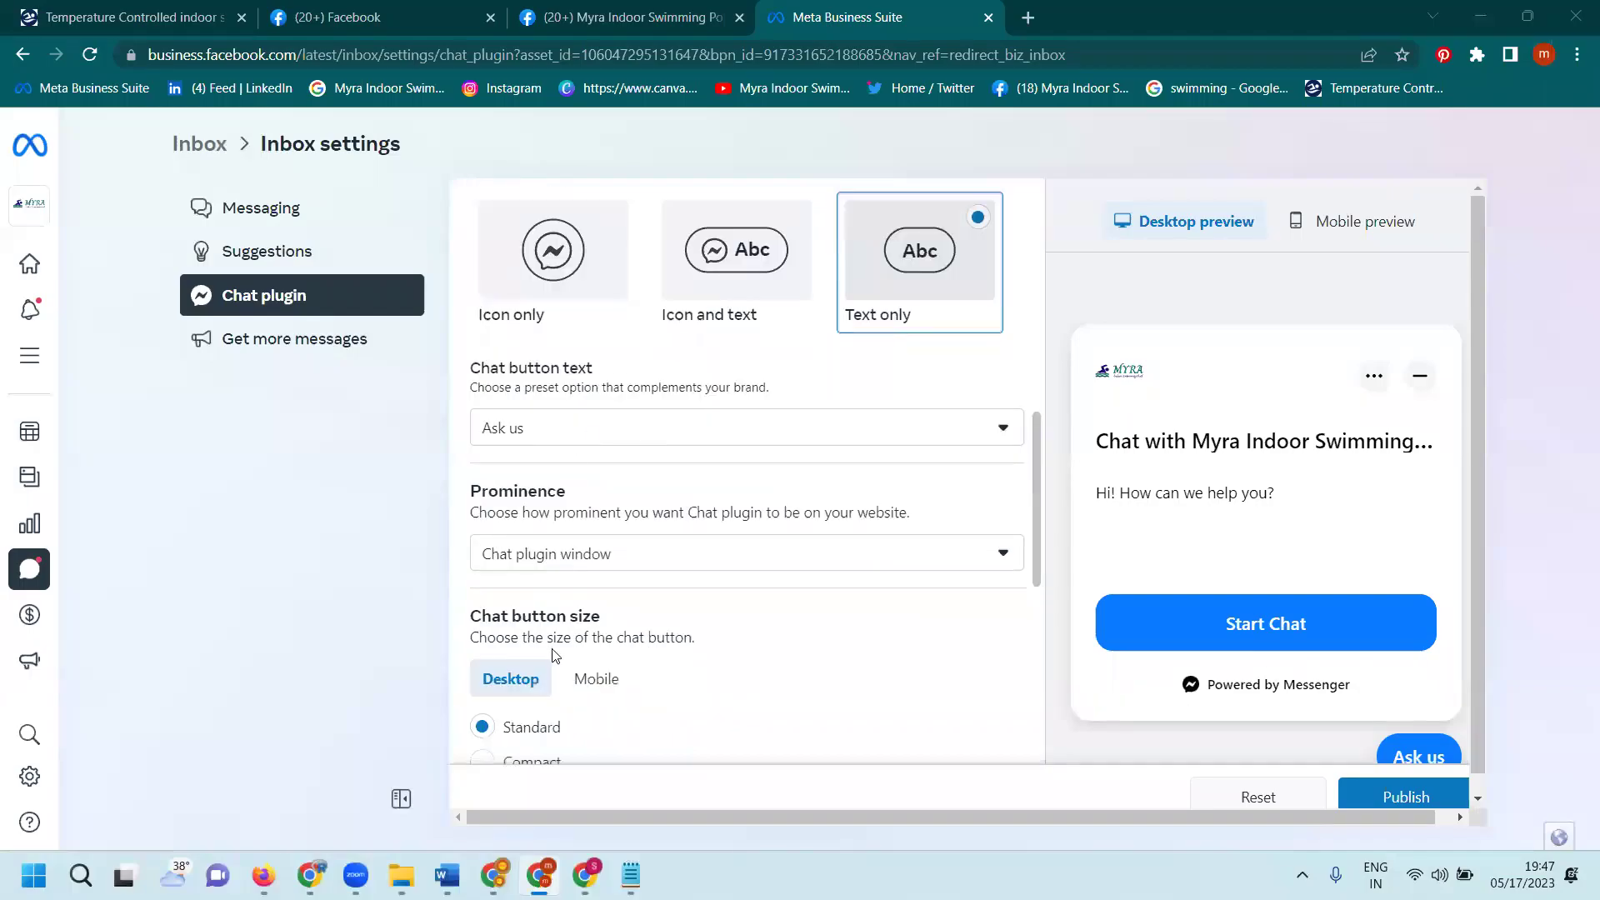
scroll(552, 650, "down", 2)
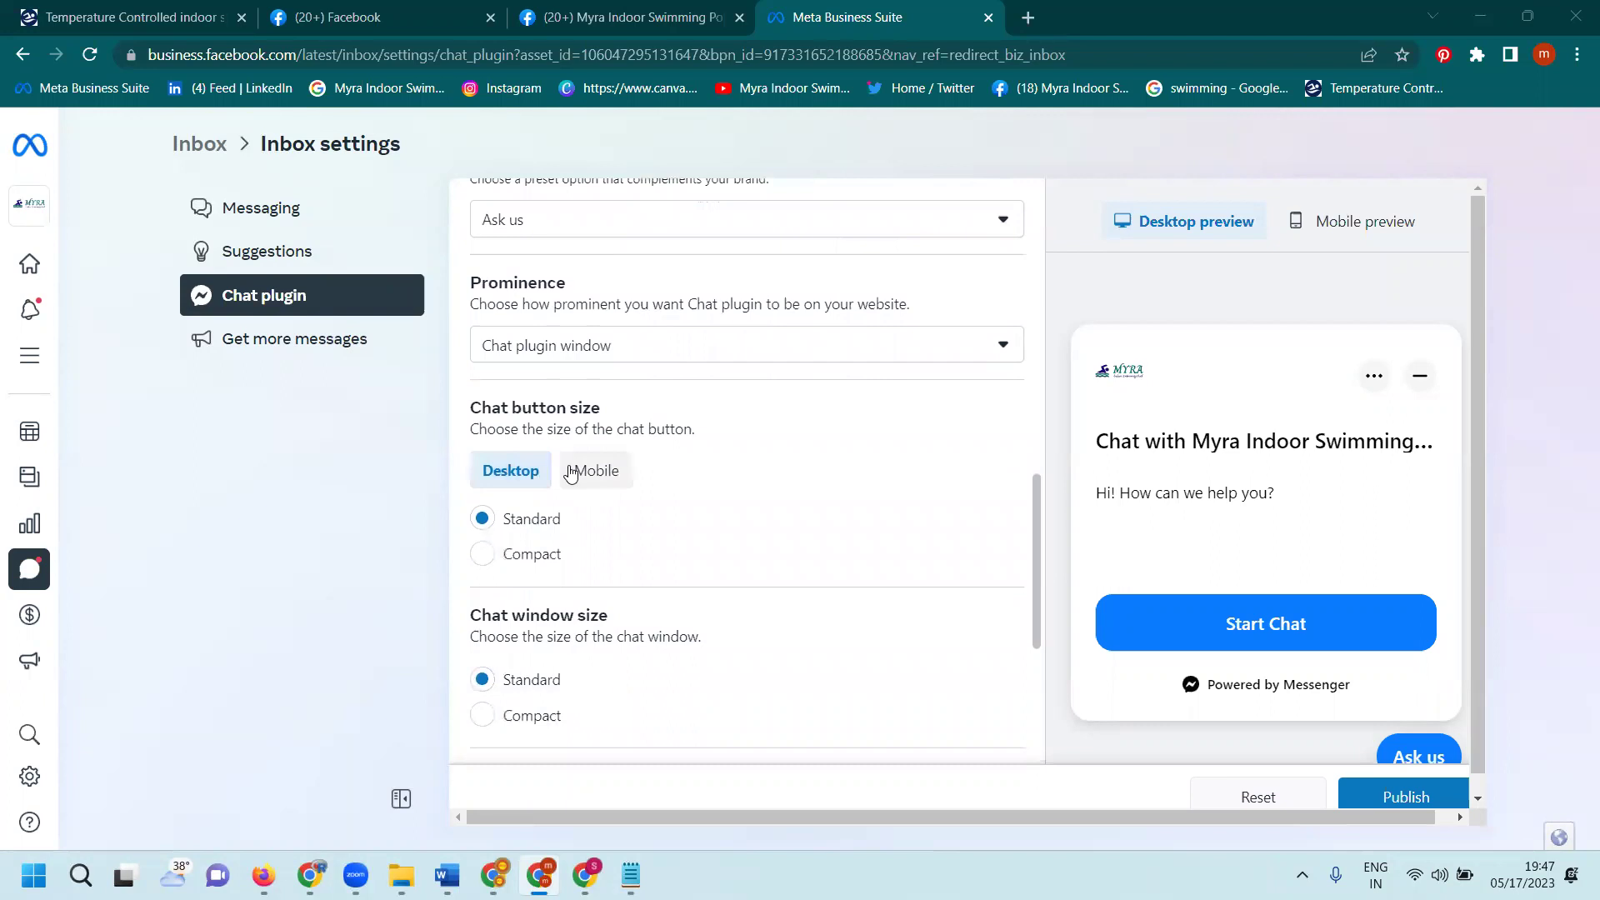
left_click(595, 471)
left_click(516, 474)
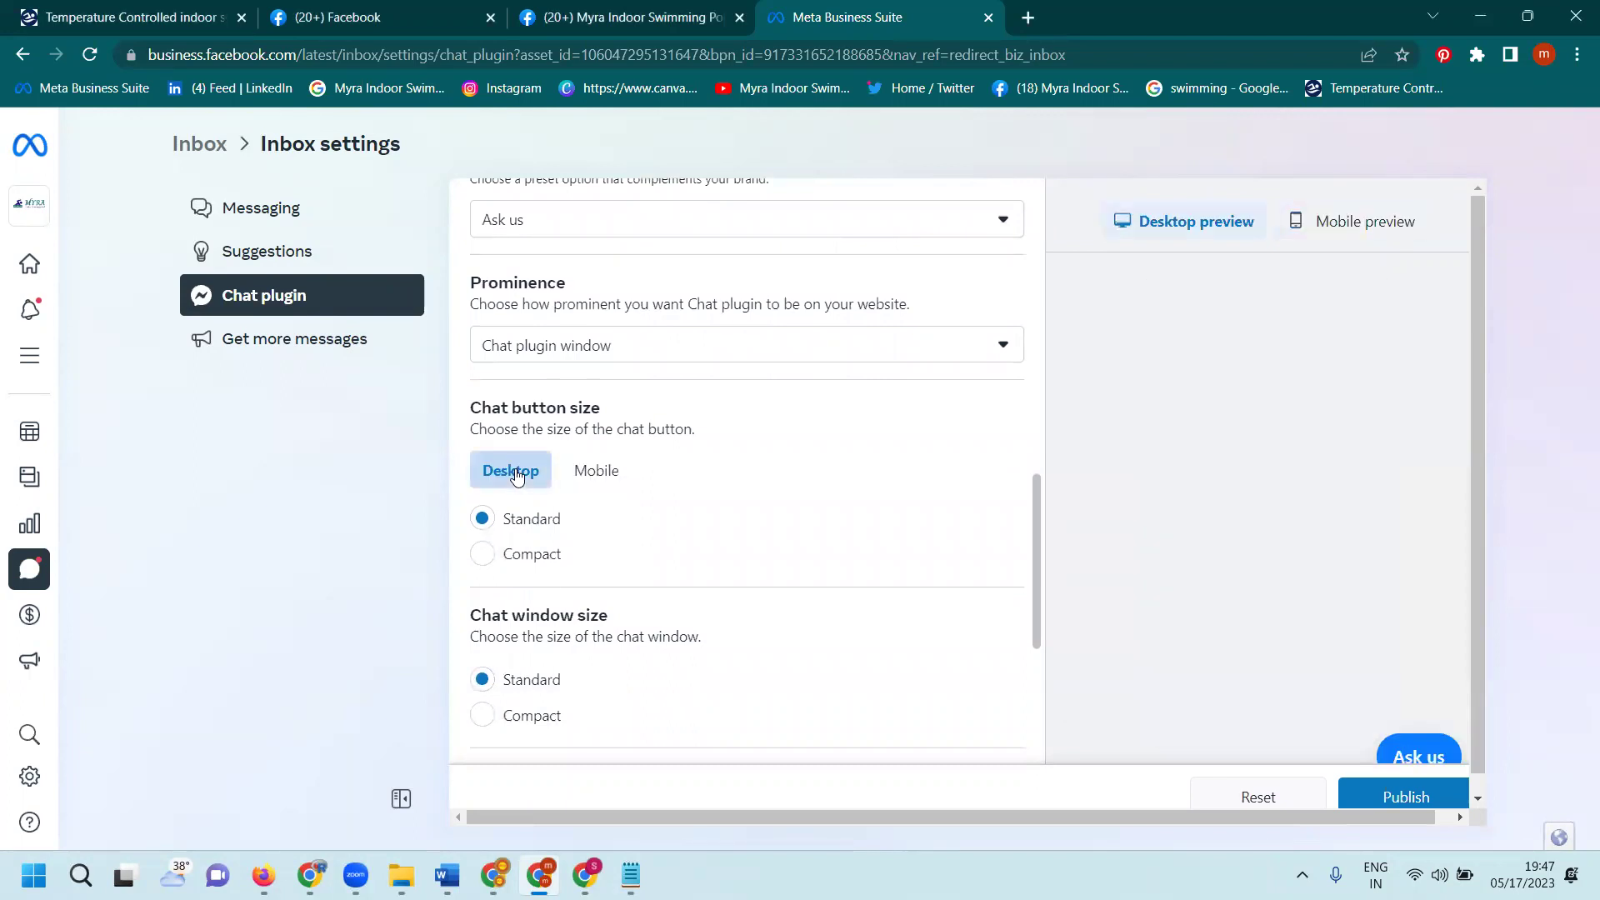
left_click(522, 557)
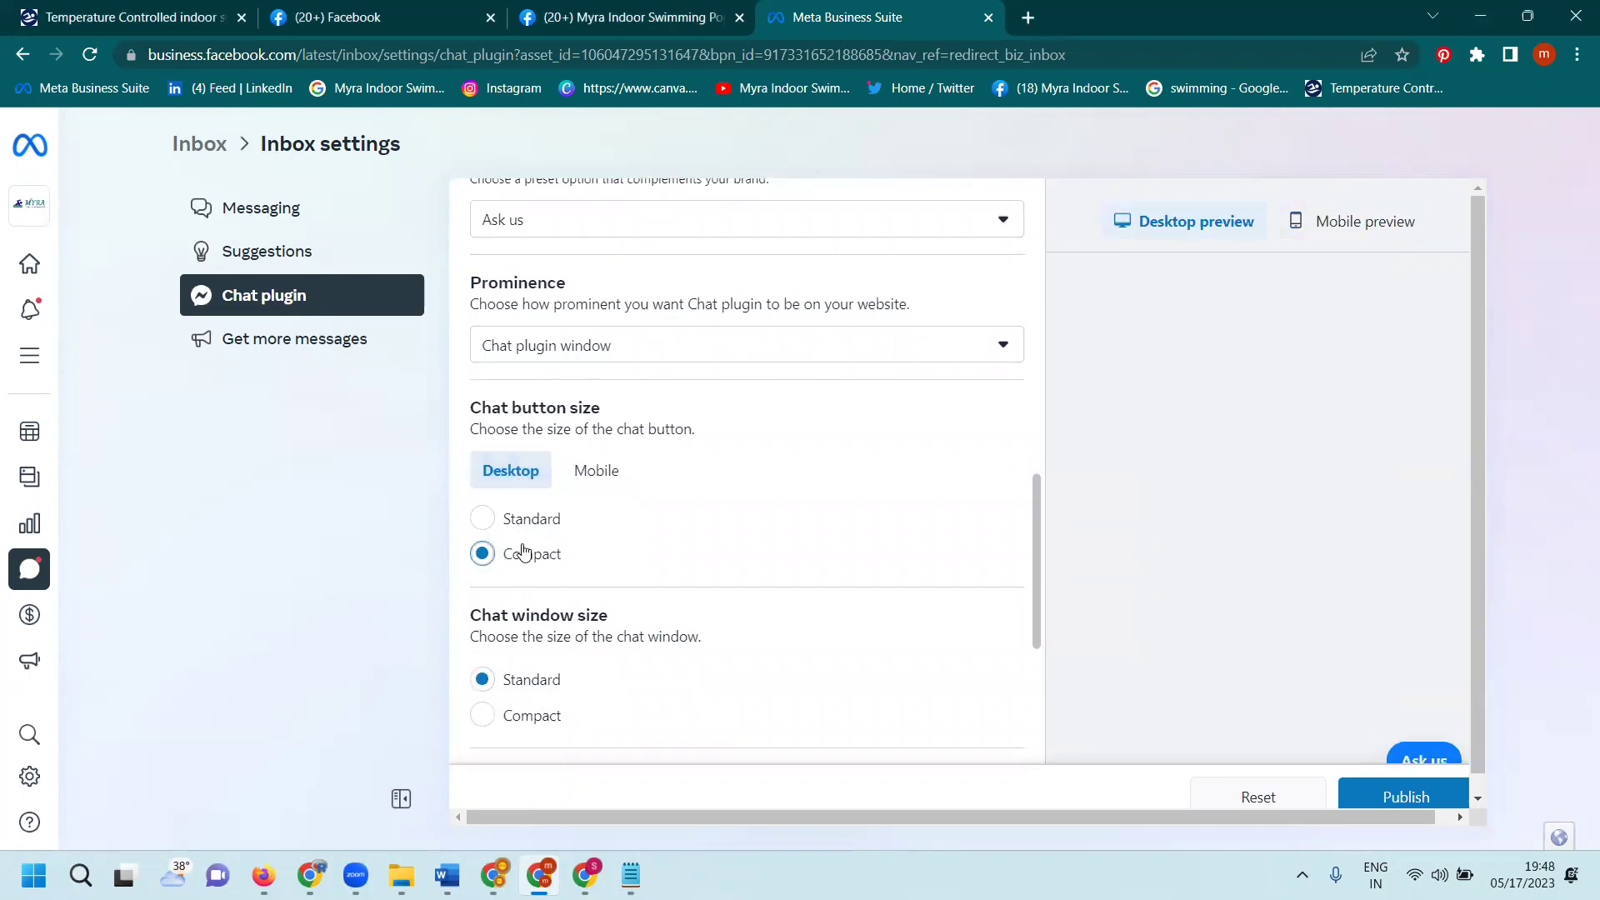
left_click(528, 525)
Step: Review the Chat plugin's window size and position settings and check the swimming pool website's home page
scroll(537, 663, "down", 2)
scroll(537, 663, "down", 2)
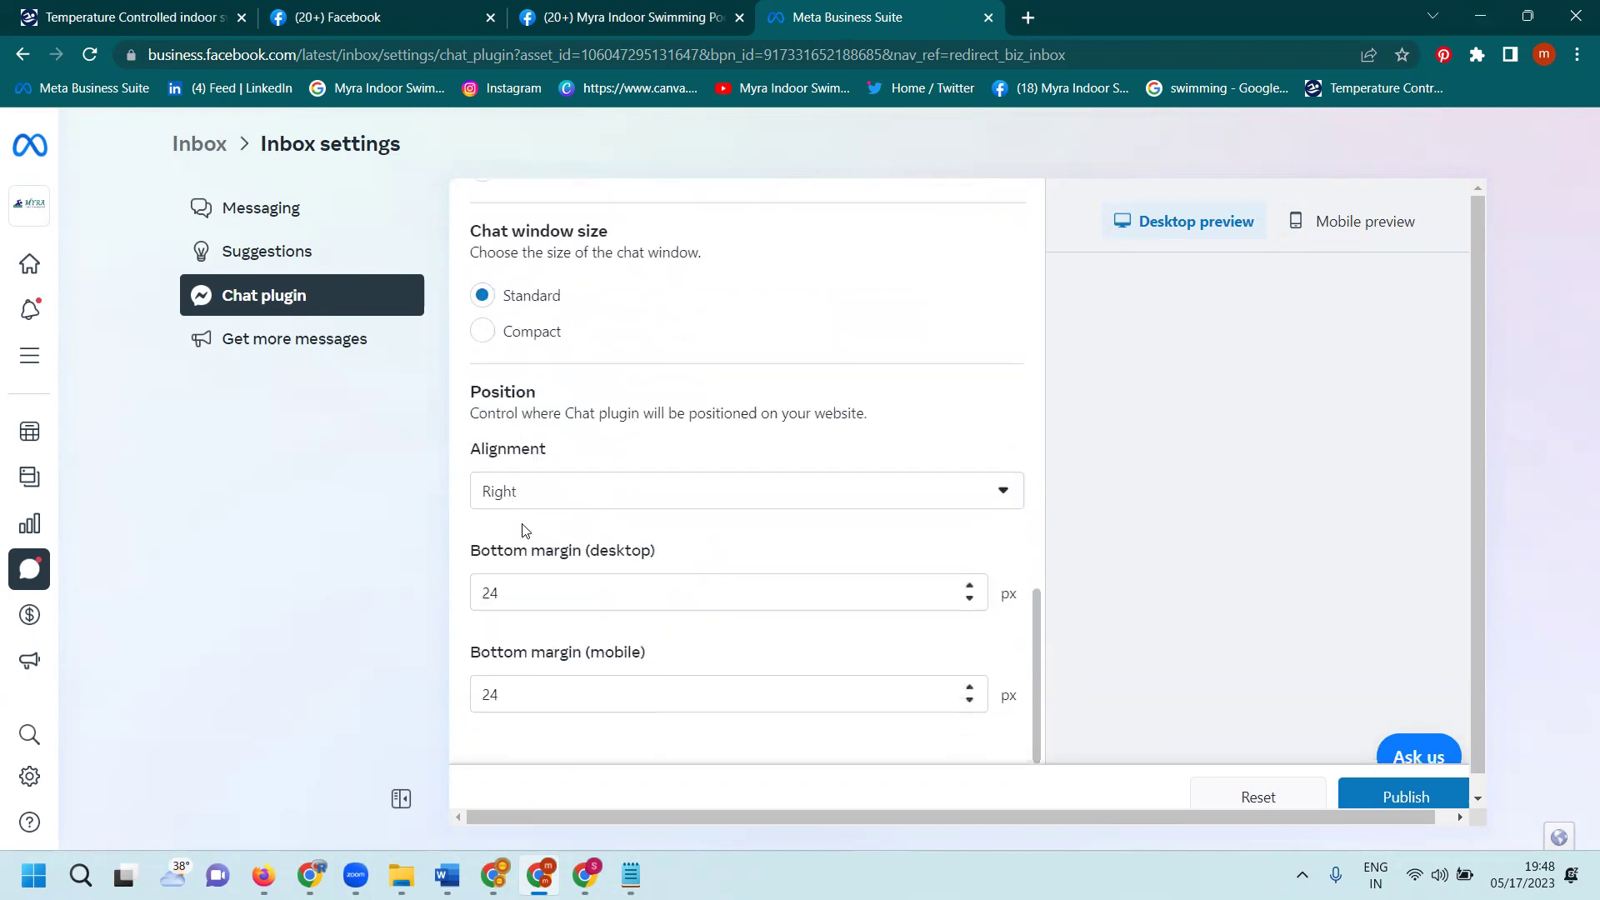
left_click(179, 11)
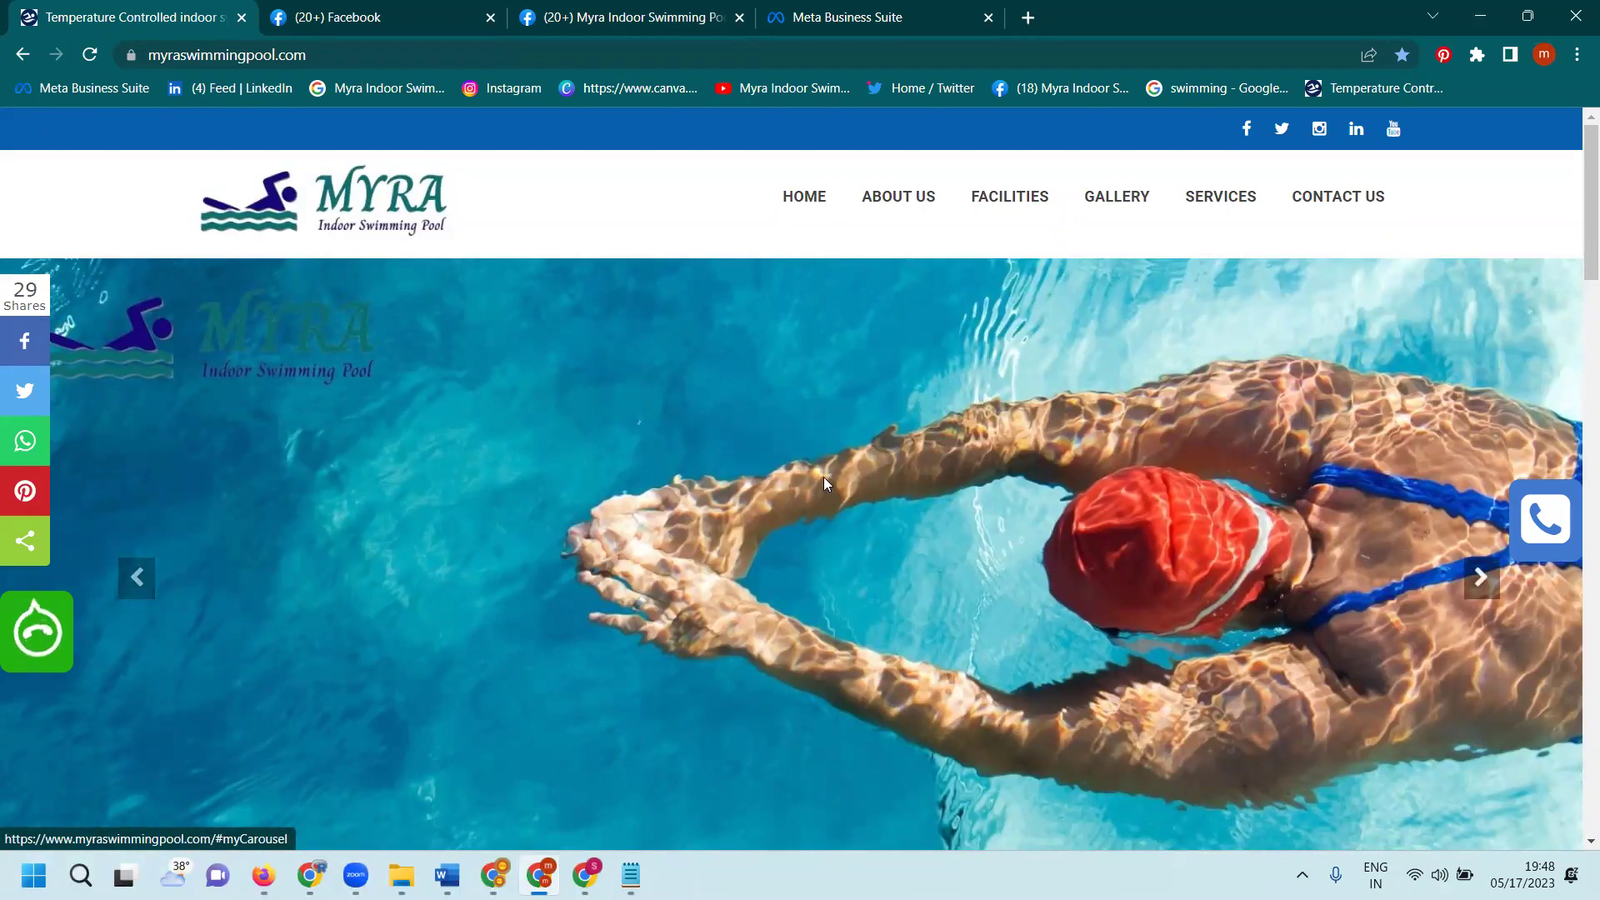
left_click(841, 7)
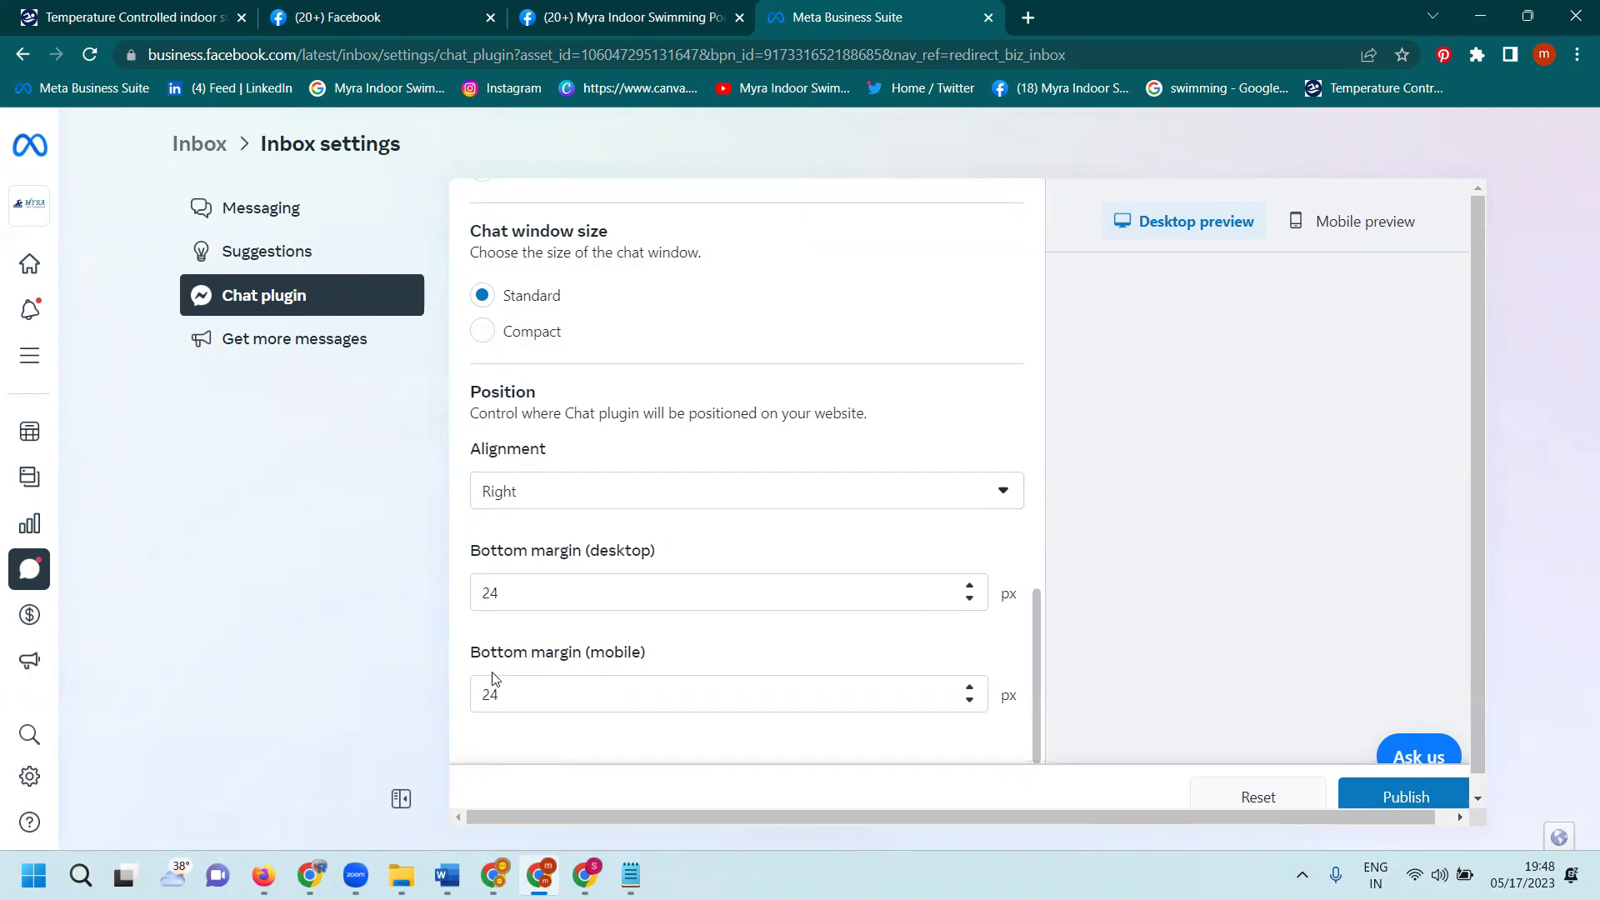
Step: Change the chat button display to Icon and text and publish the Chat plugin customisation
scroll(537, 544, "up", 8)
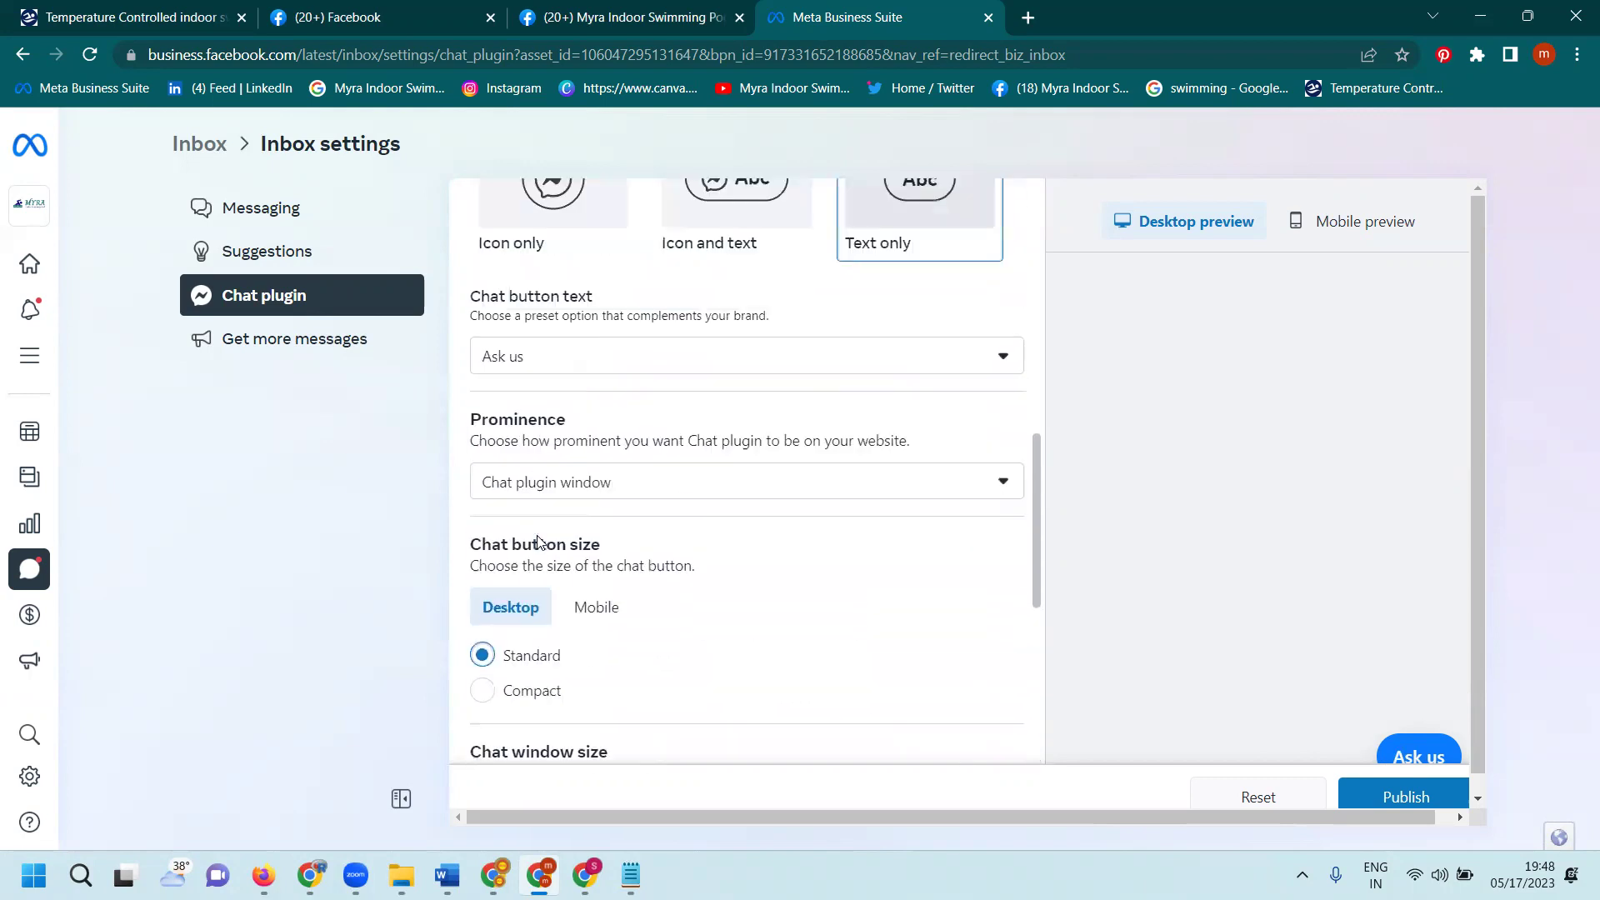
left_click(700, 332)
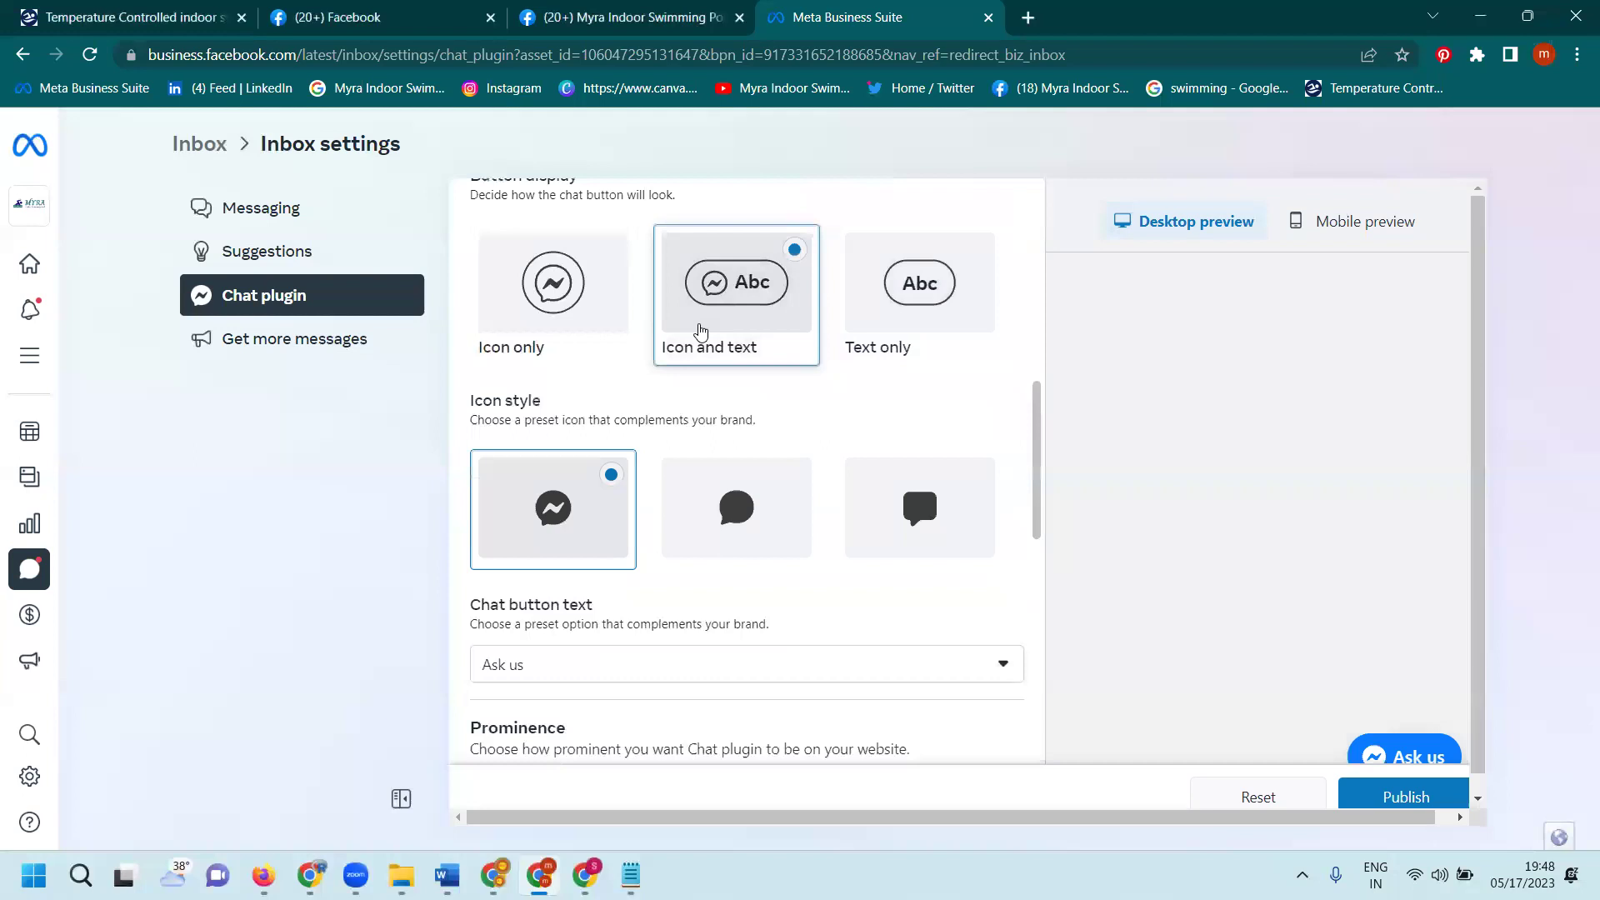
left_click(581, 328)
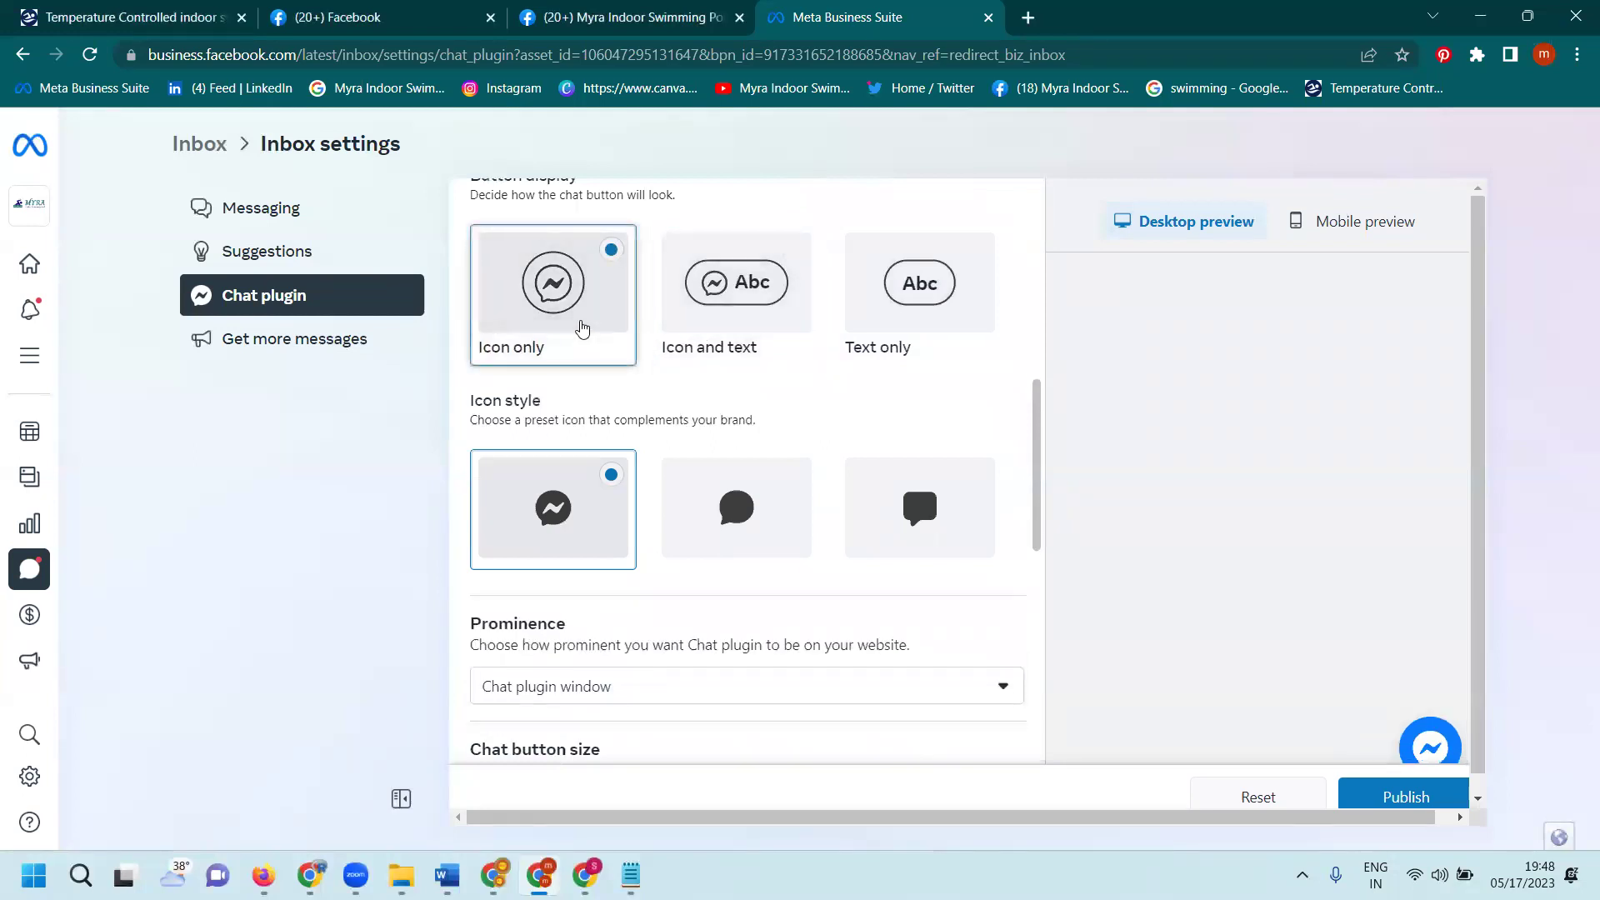
left_click(739, 325)
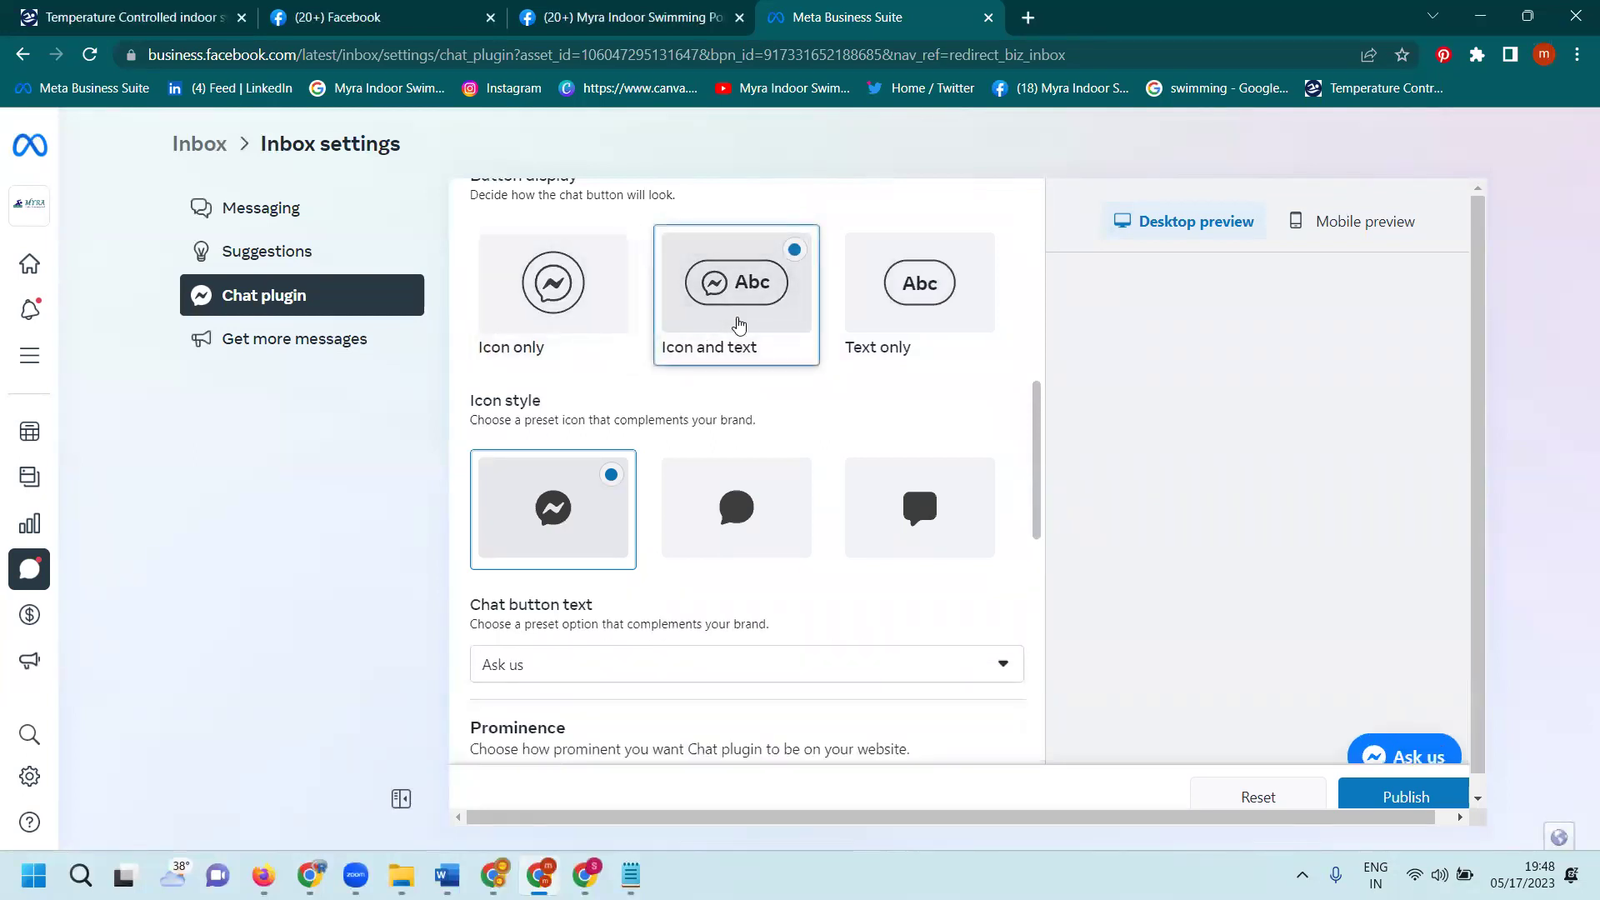
left_click(592, 323)
left_click(751, 350)
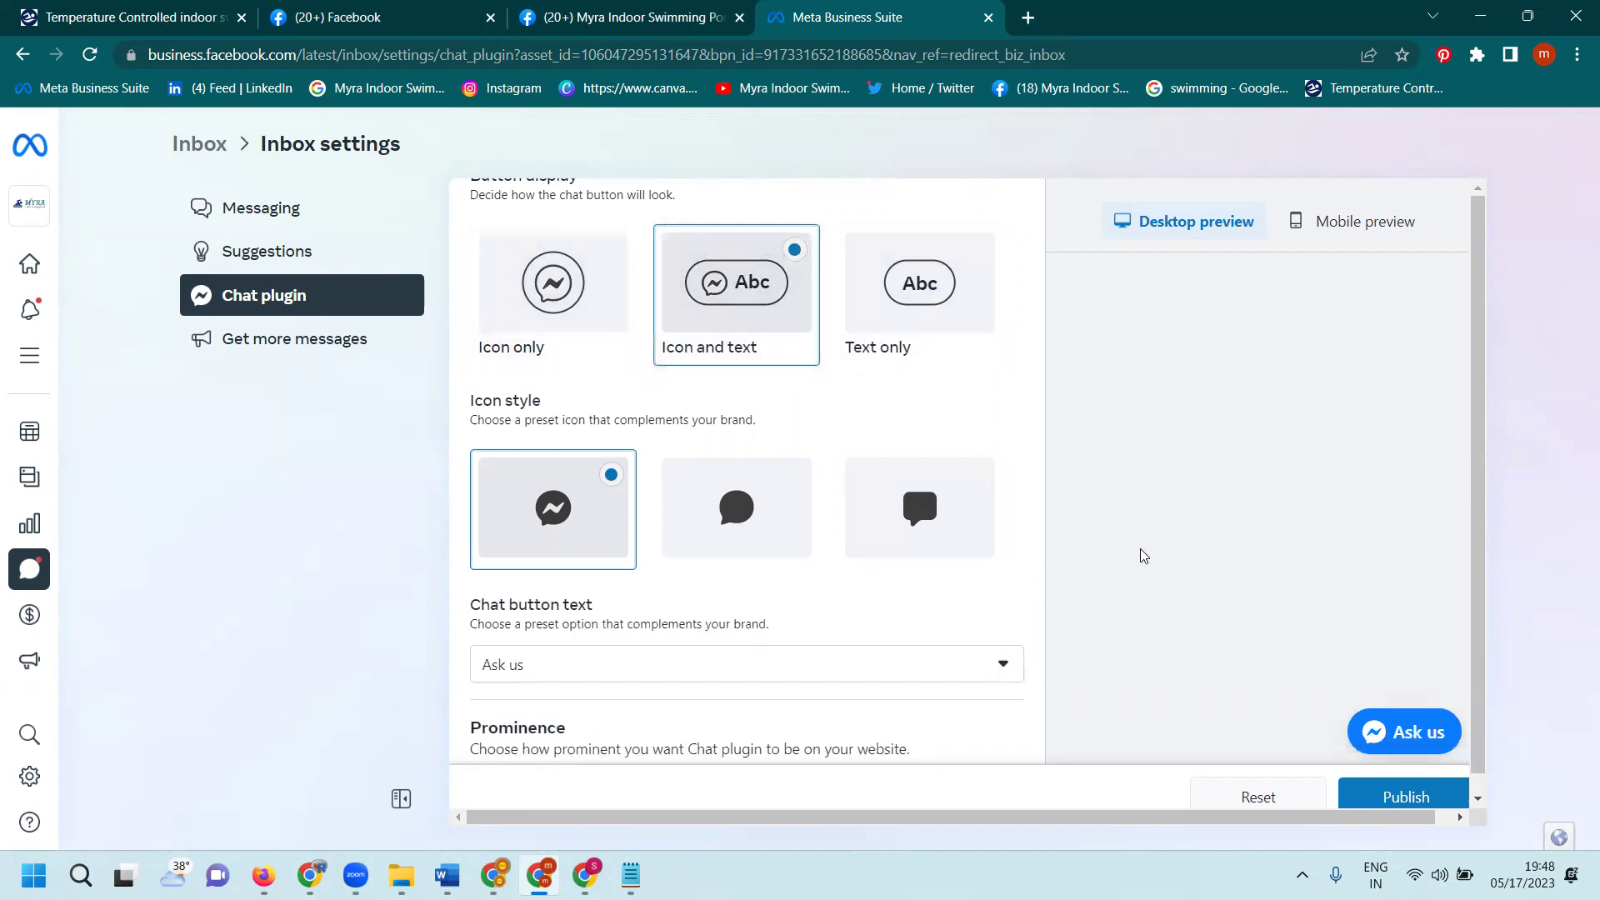
left_click(1387, 793)
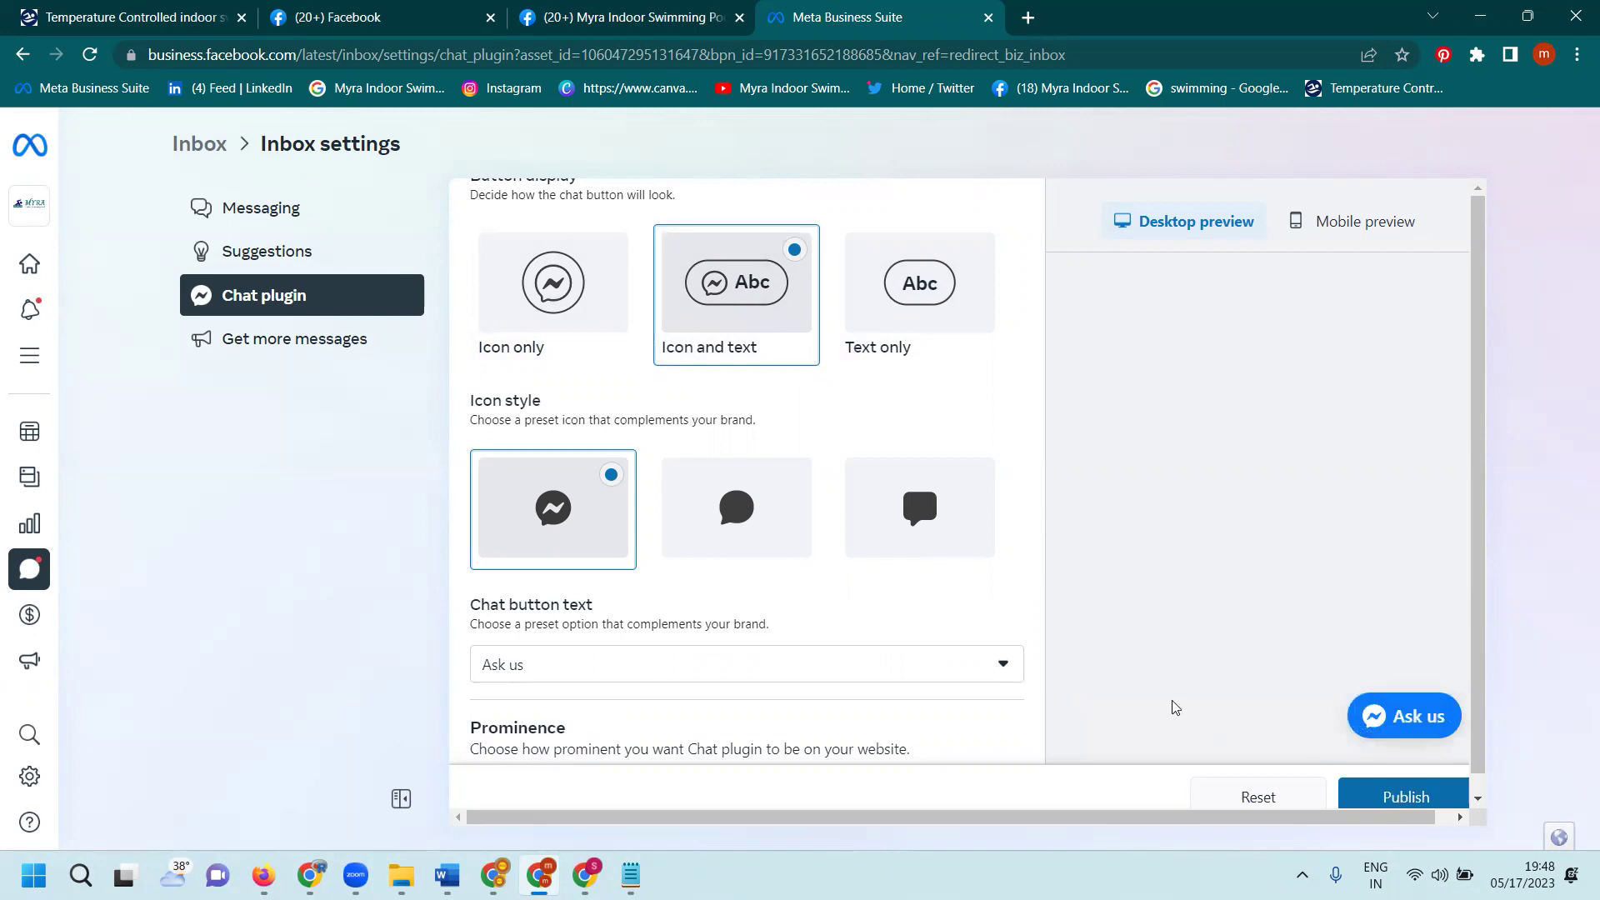
Step: Switch to Notepad and copy the entire Messenger Chat plugin code
scroll(914, 564, "up", 4)
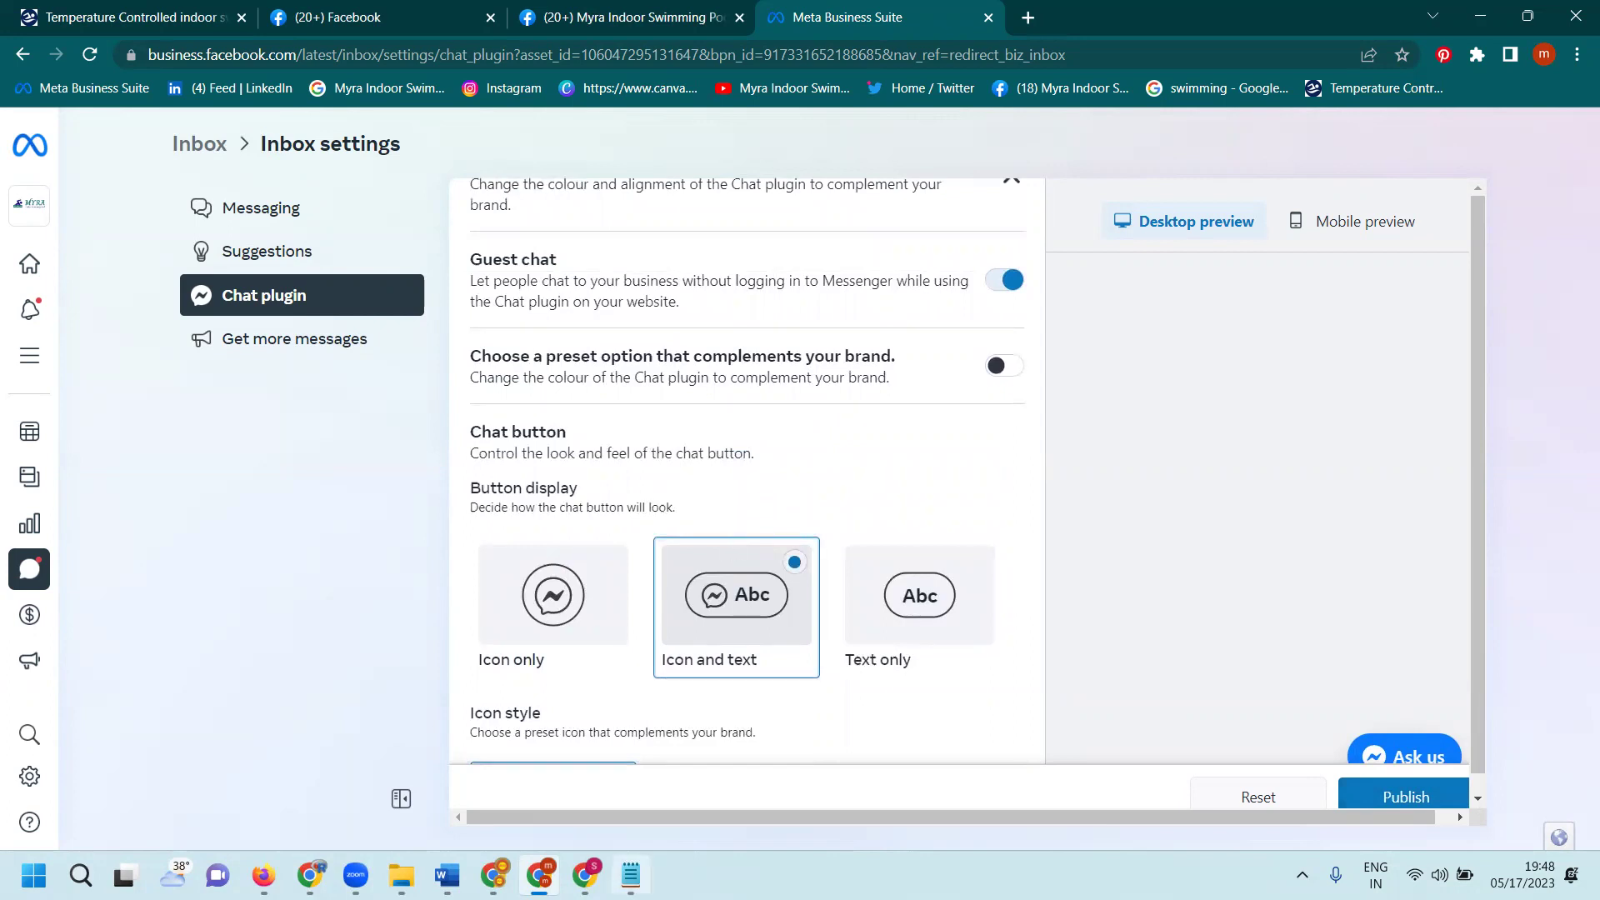
left_click(631, 875)
key("ctrl+a")
key("ctrl+c")
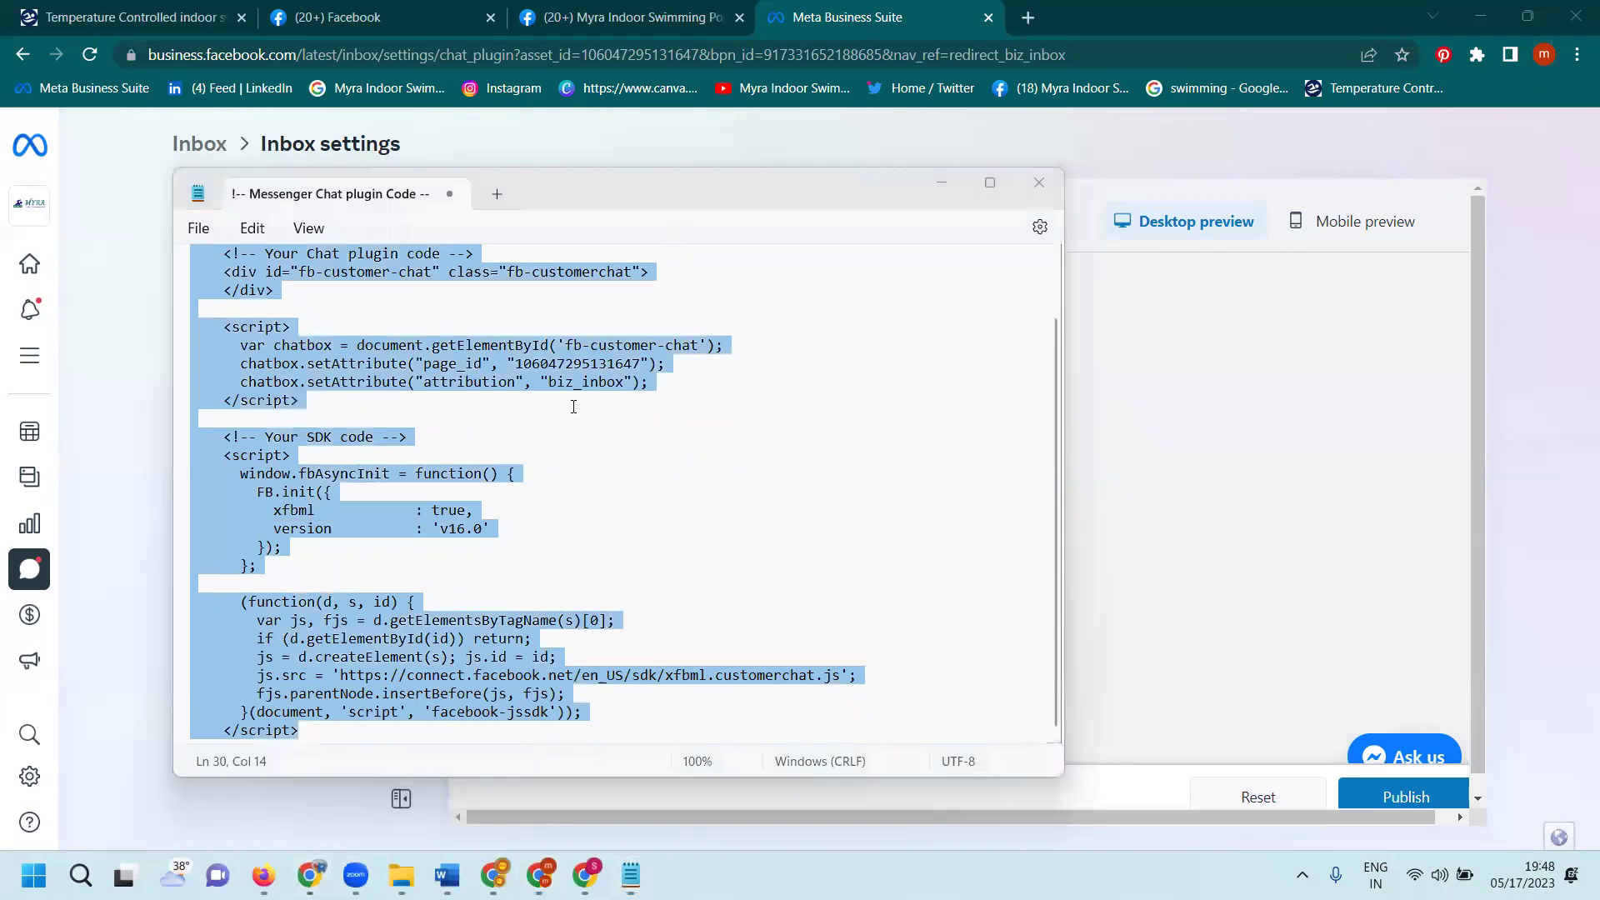
Step: Switch to the browser window with the website's cPanel and open File Manager
left_click(309, 875)
left_click(1039, 11)
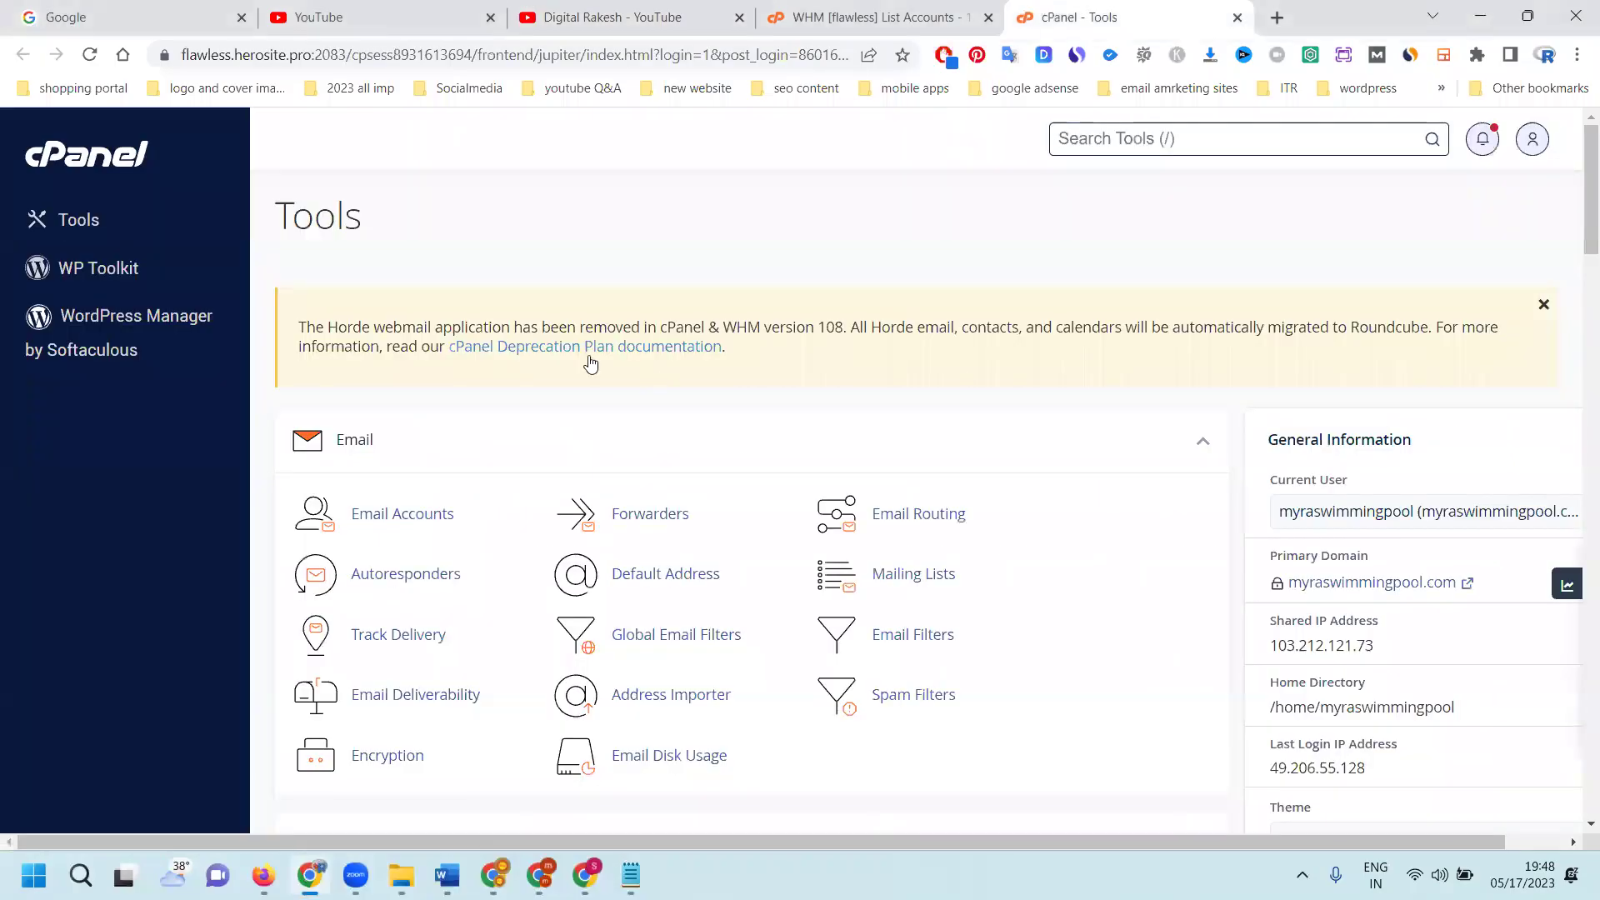
scroll(511, 429, "down", 5)
left_click(408, 398)
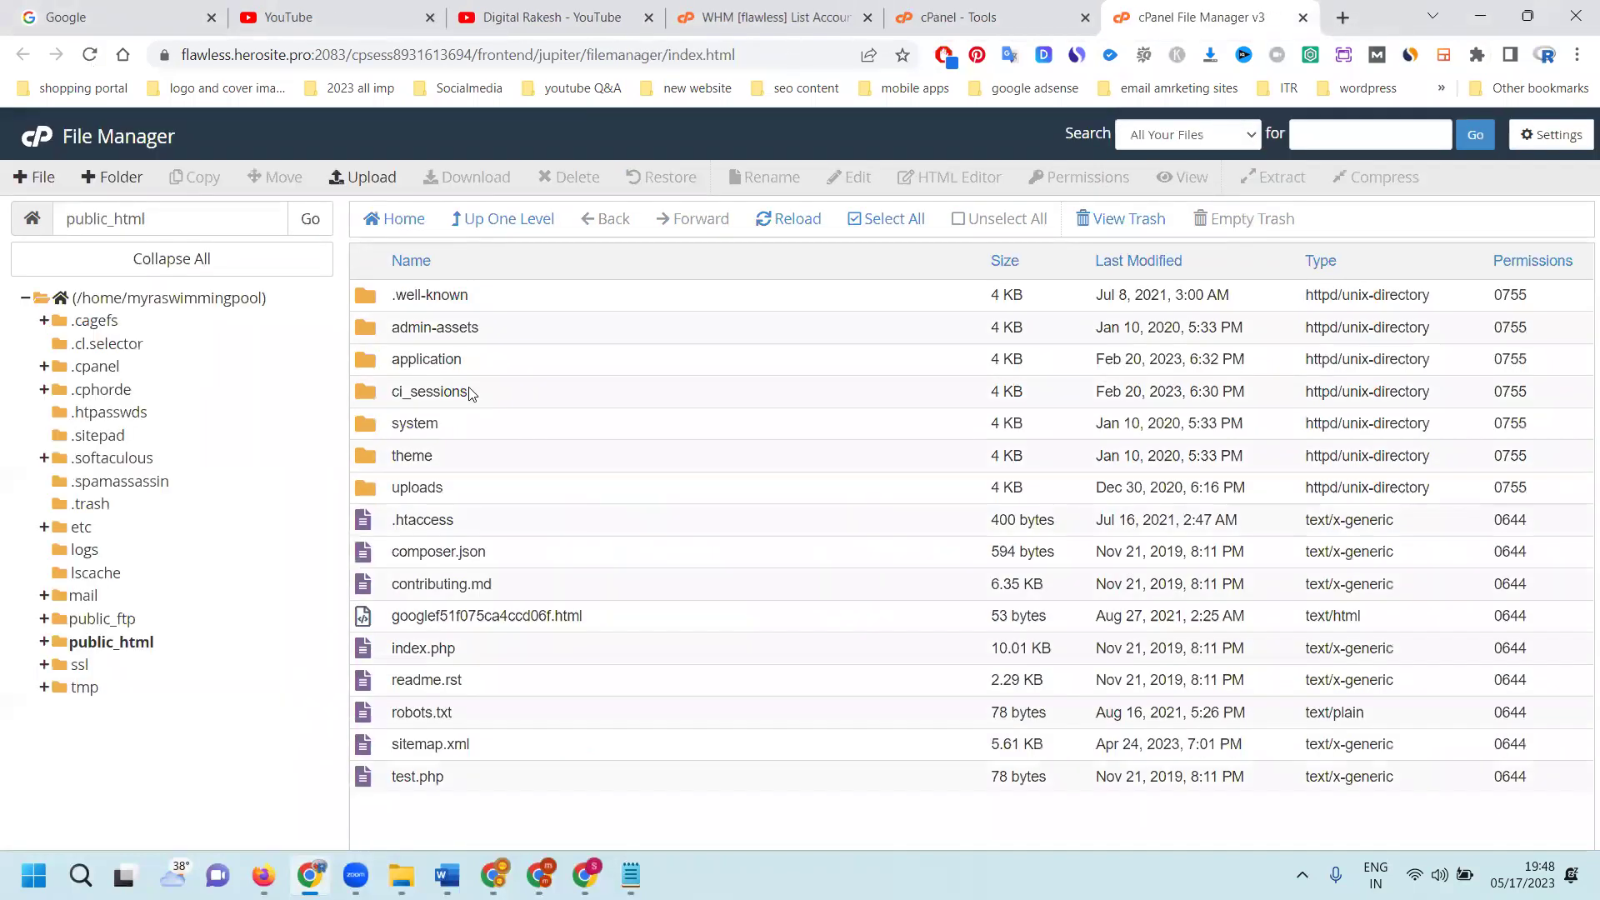
Step: Open footer.php from the public_html/application/views/includes folder for editing
double_click(509, 367)
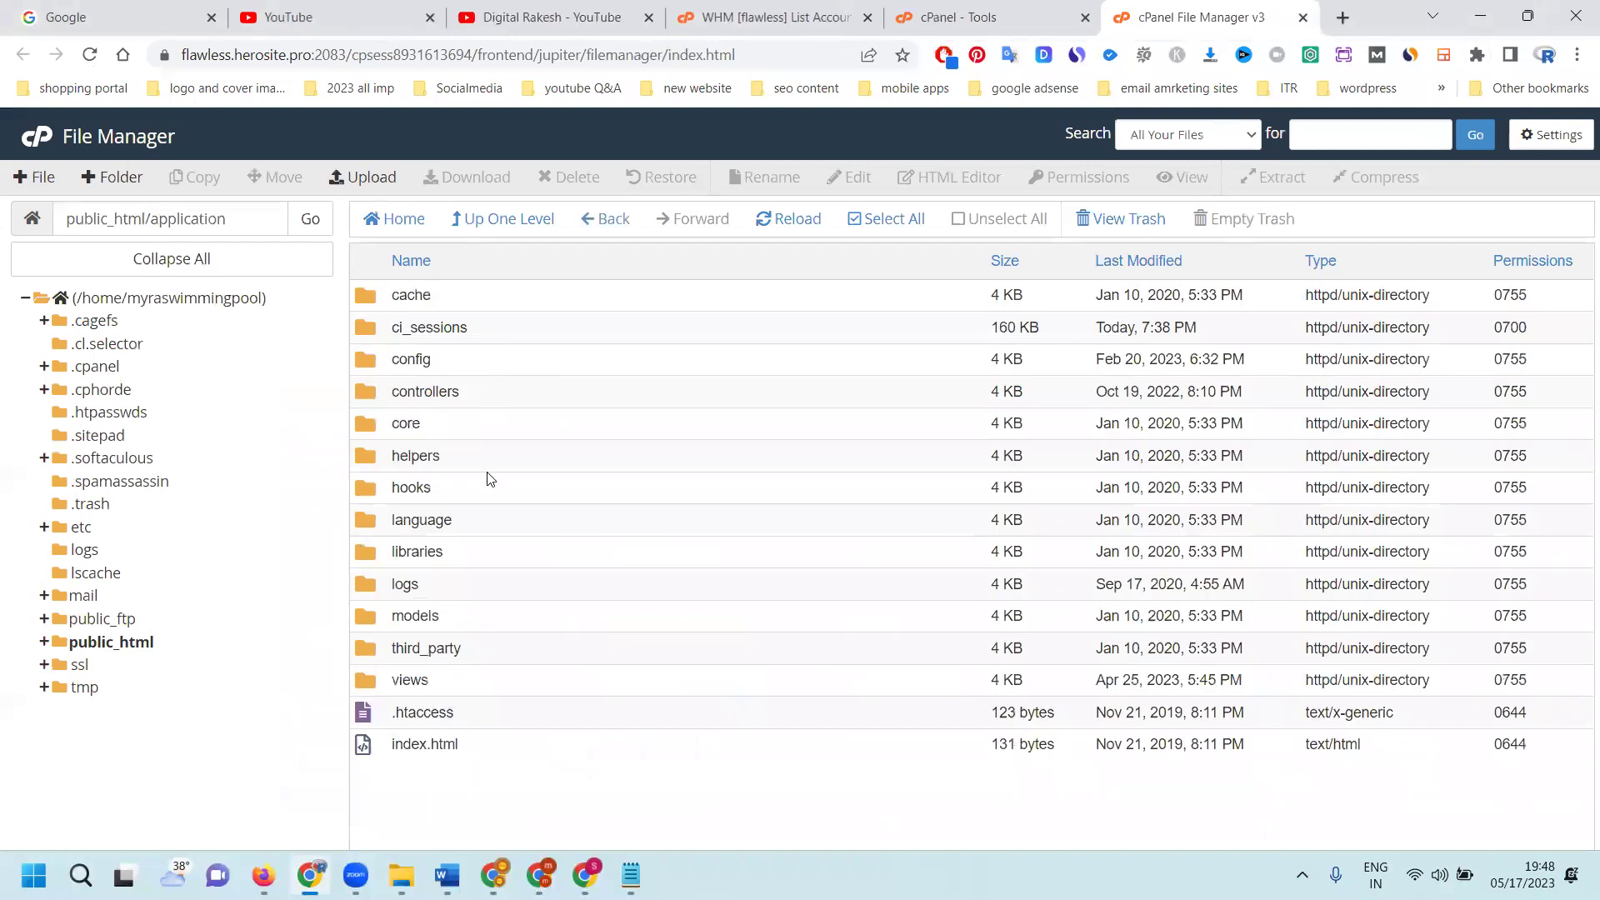
double_click(467, 680)
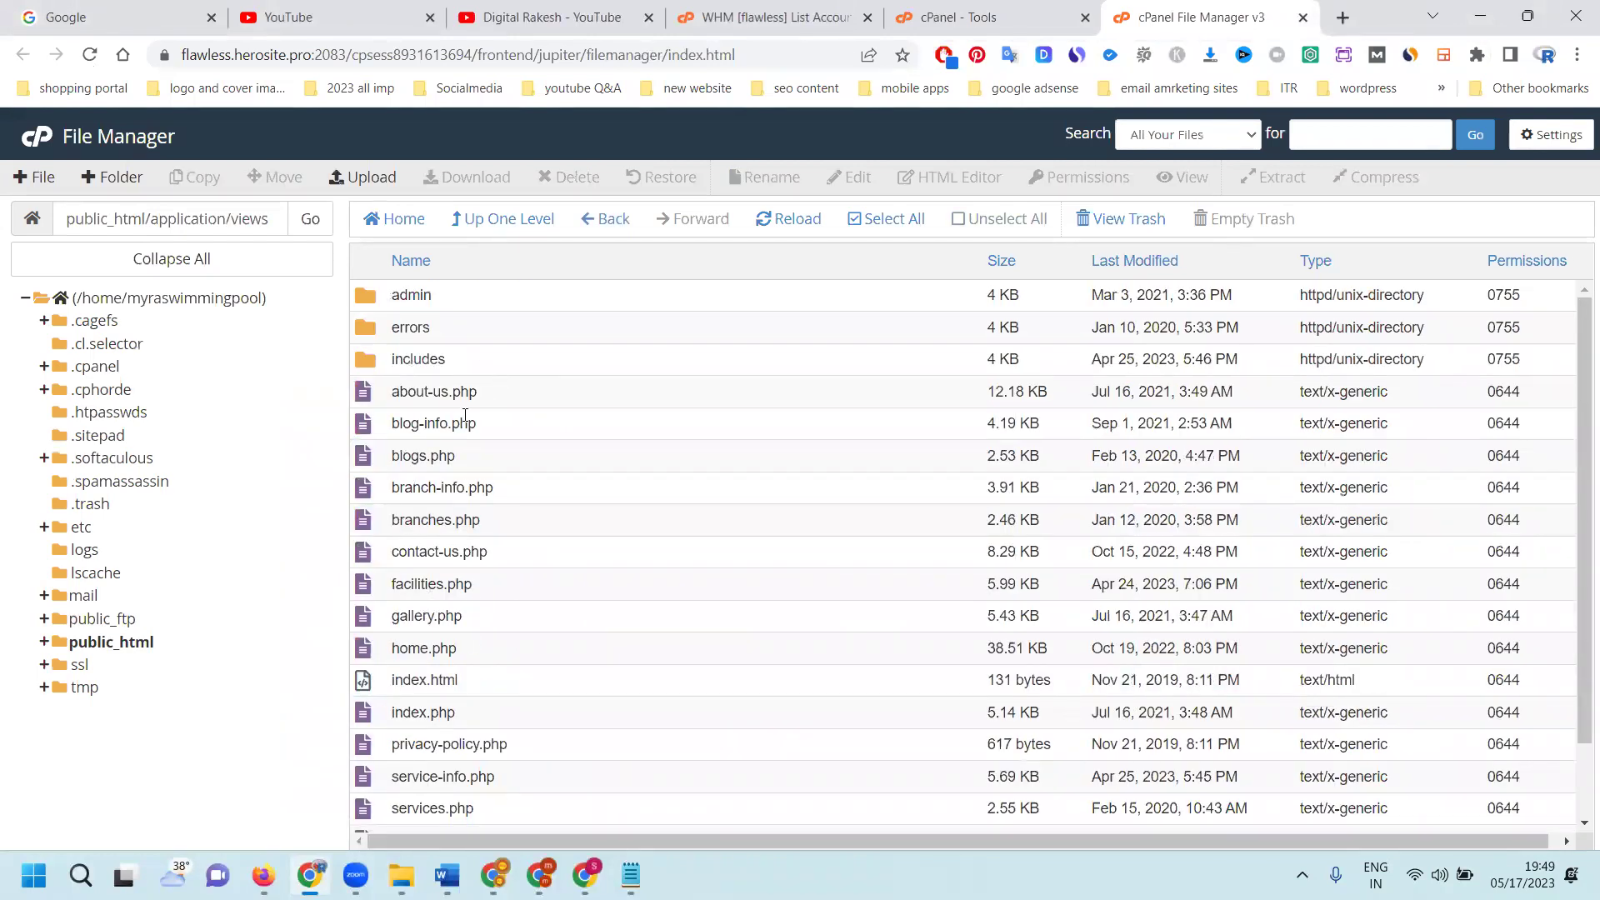
double_click(472, 367)
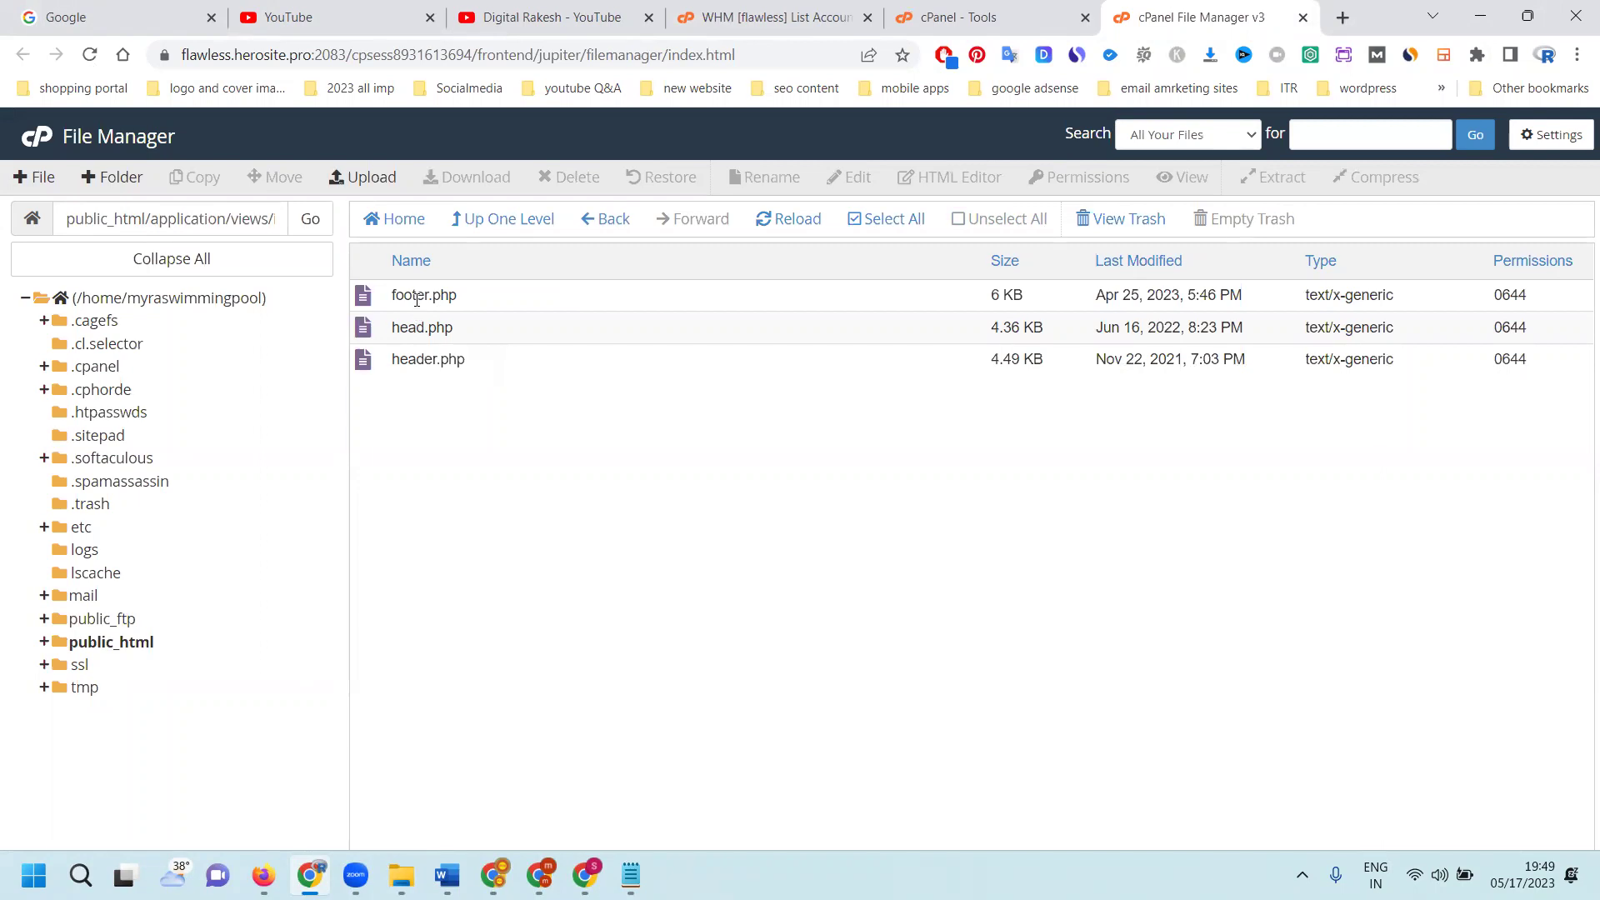
right_click(416, 298)
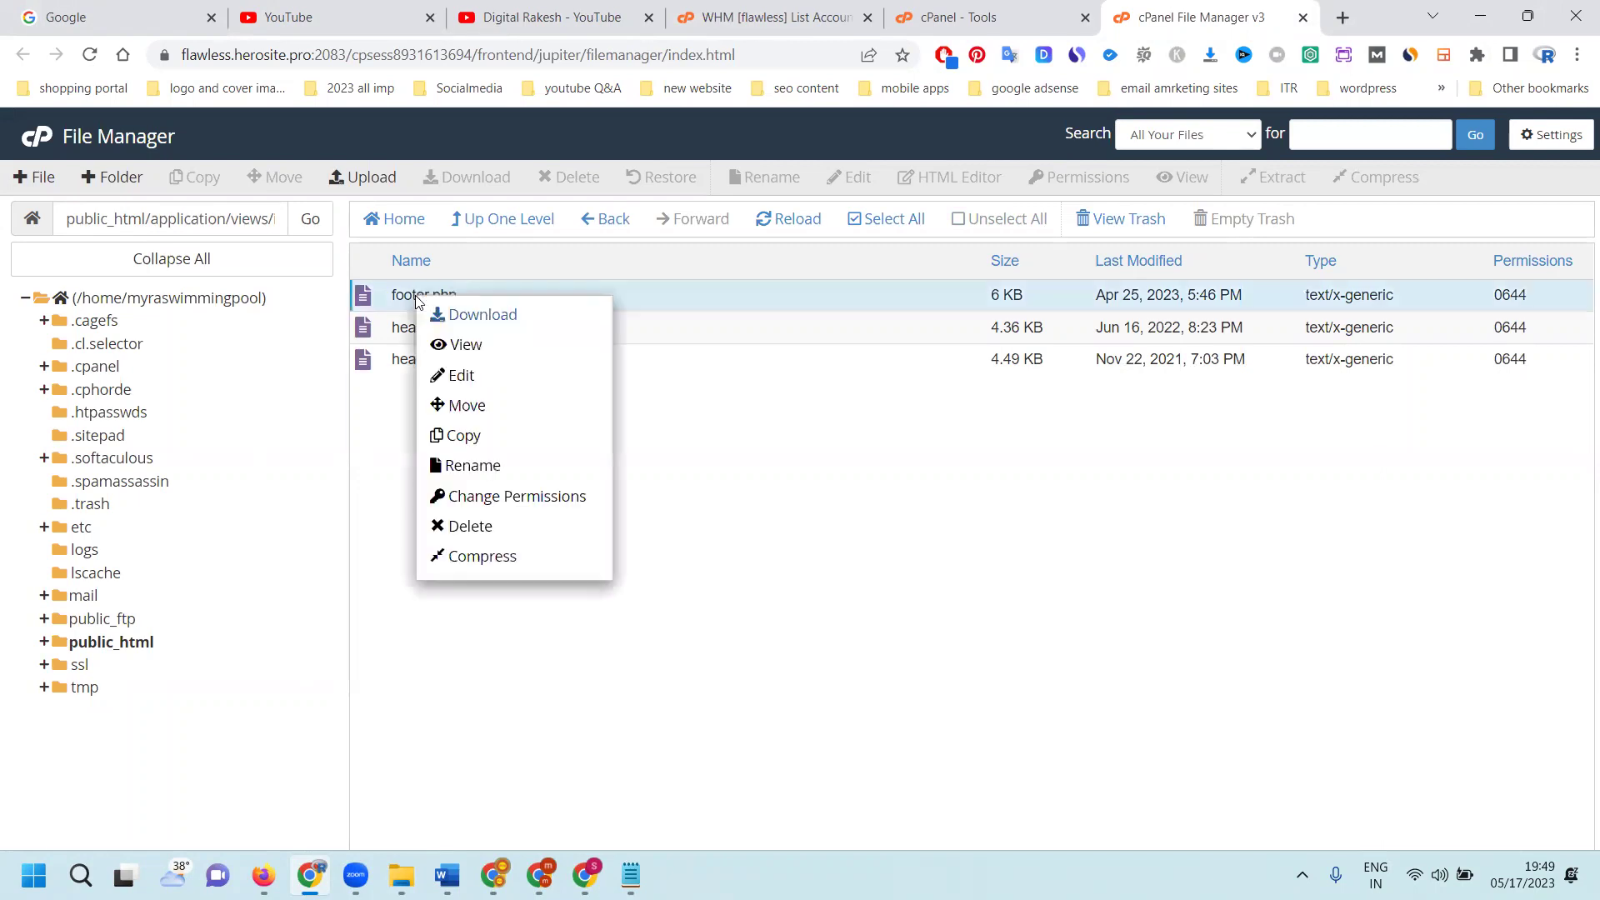
left_click(451, 376)
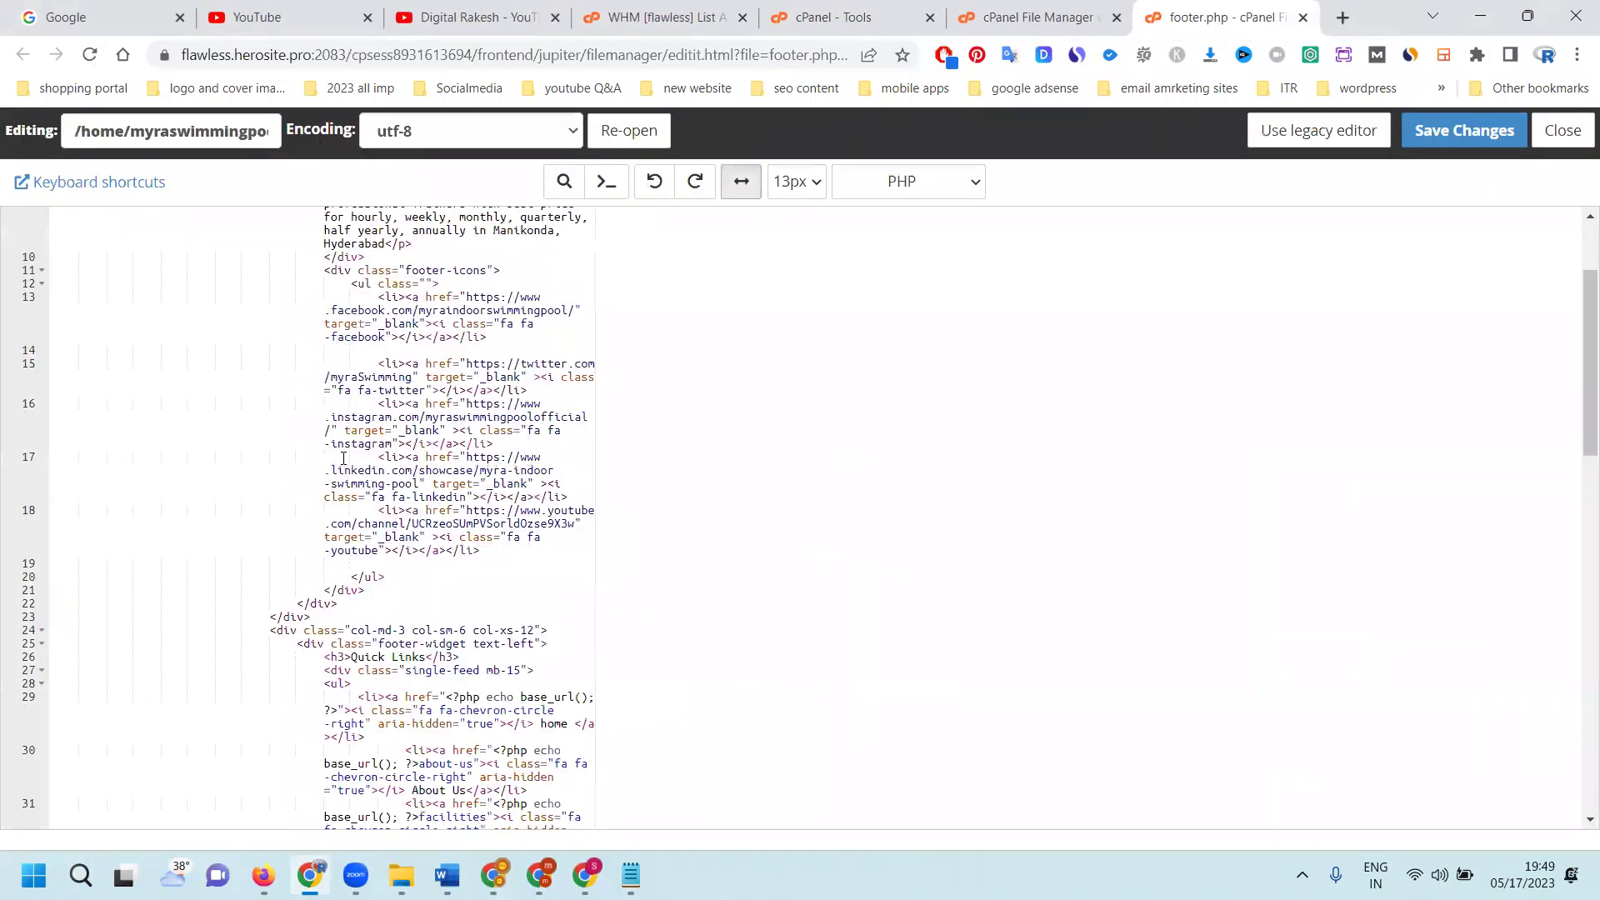
Step: Paste the Messenger Chat plugin code on new lines at the end of footer.php and save the changes
scroll(343, 458, "down", 12)
left_click(164, 793)
key("Return")
key("Return")
key("Return")
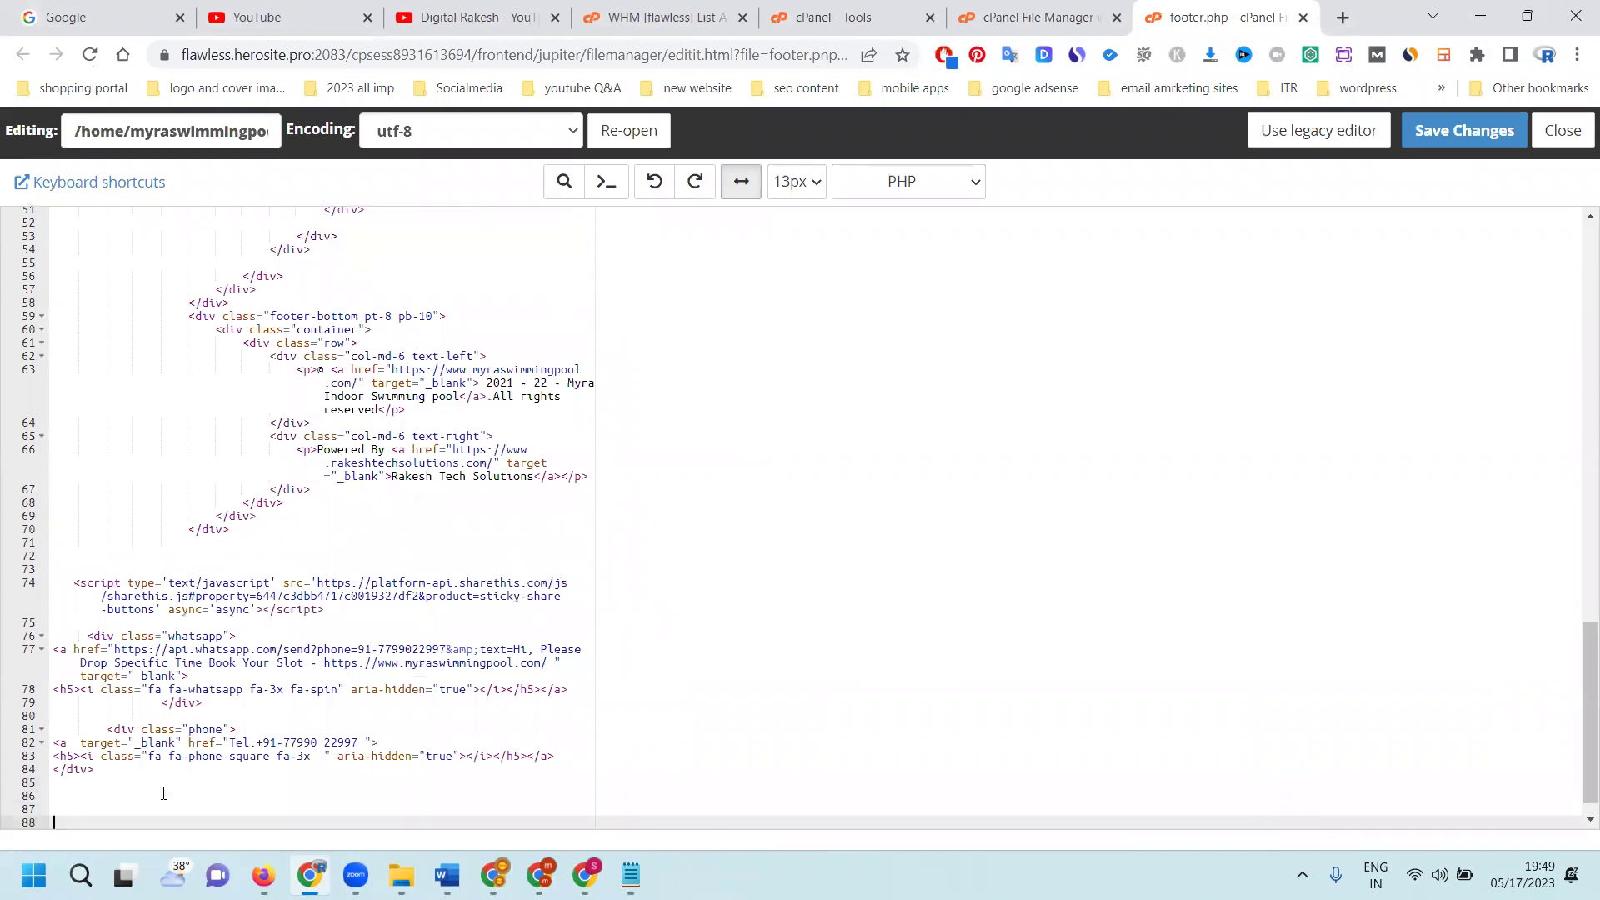
key("ctrl+v")
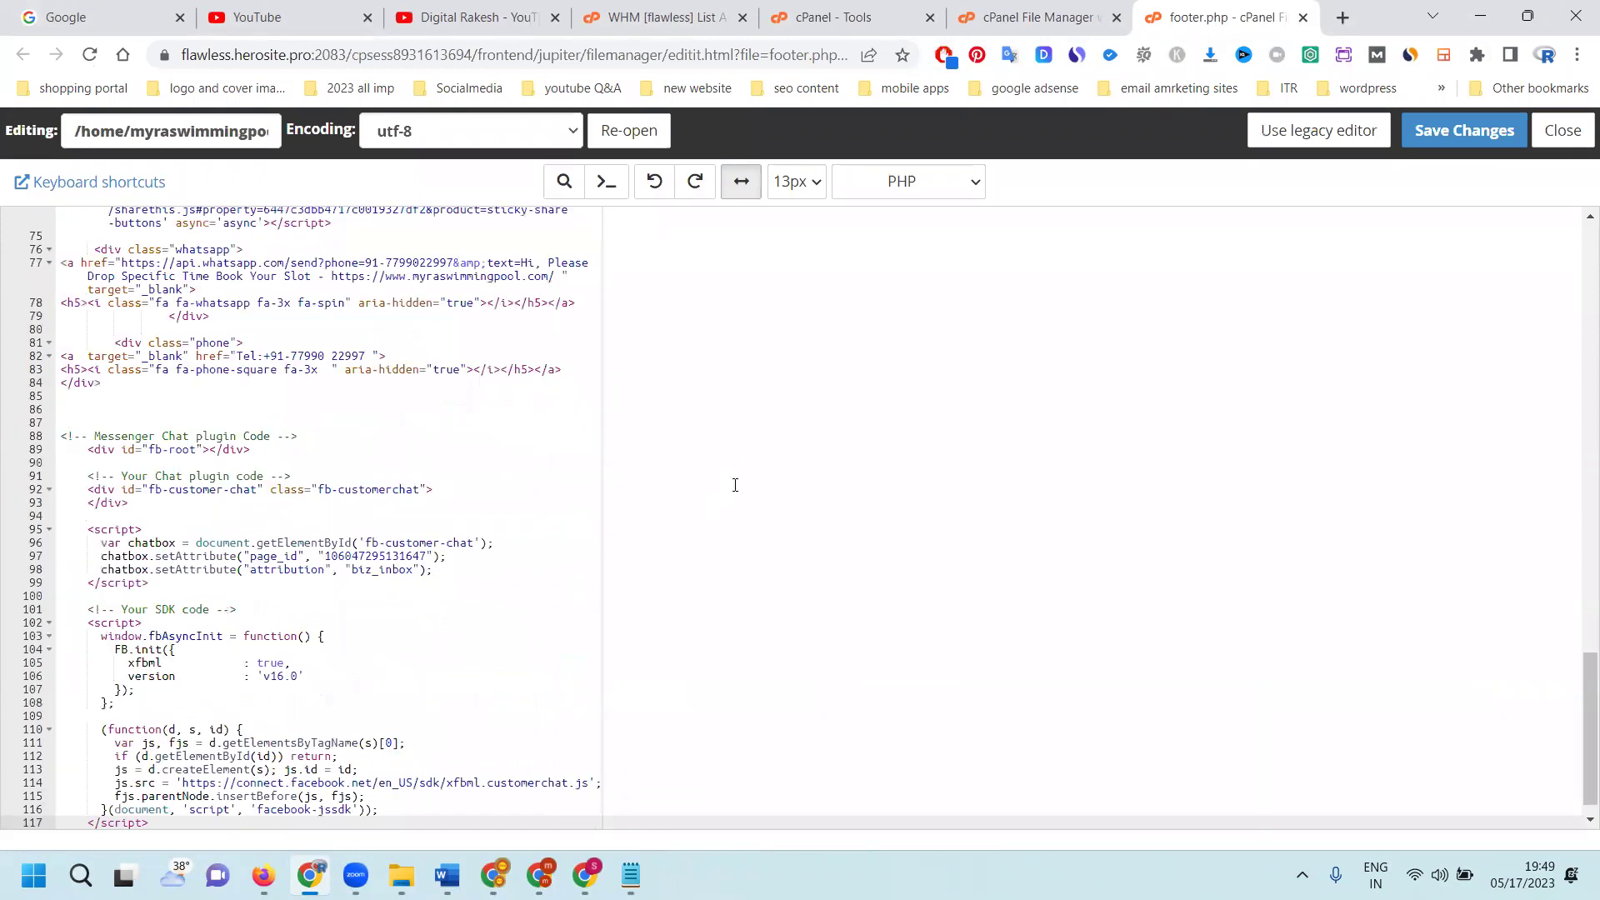
left_click(1437, 131)
Step: Return to the browser window with the swimming pool website and reload its home page
key("alt+Tab")
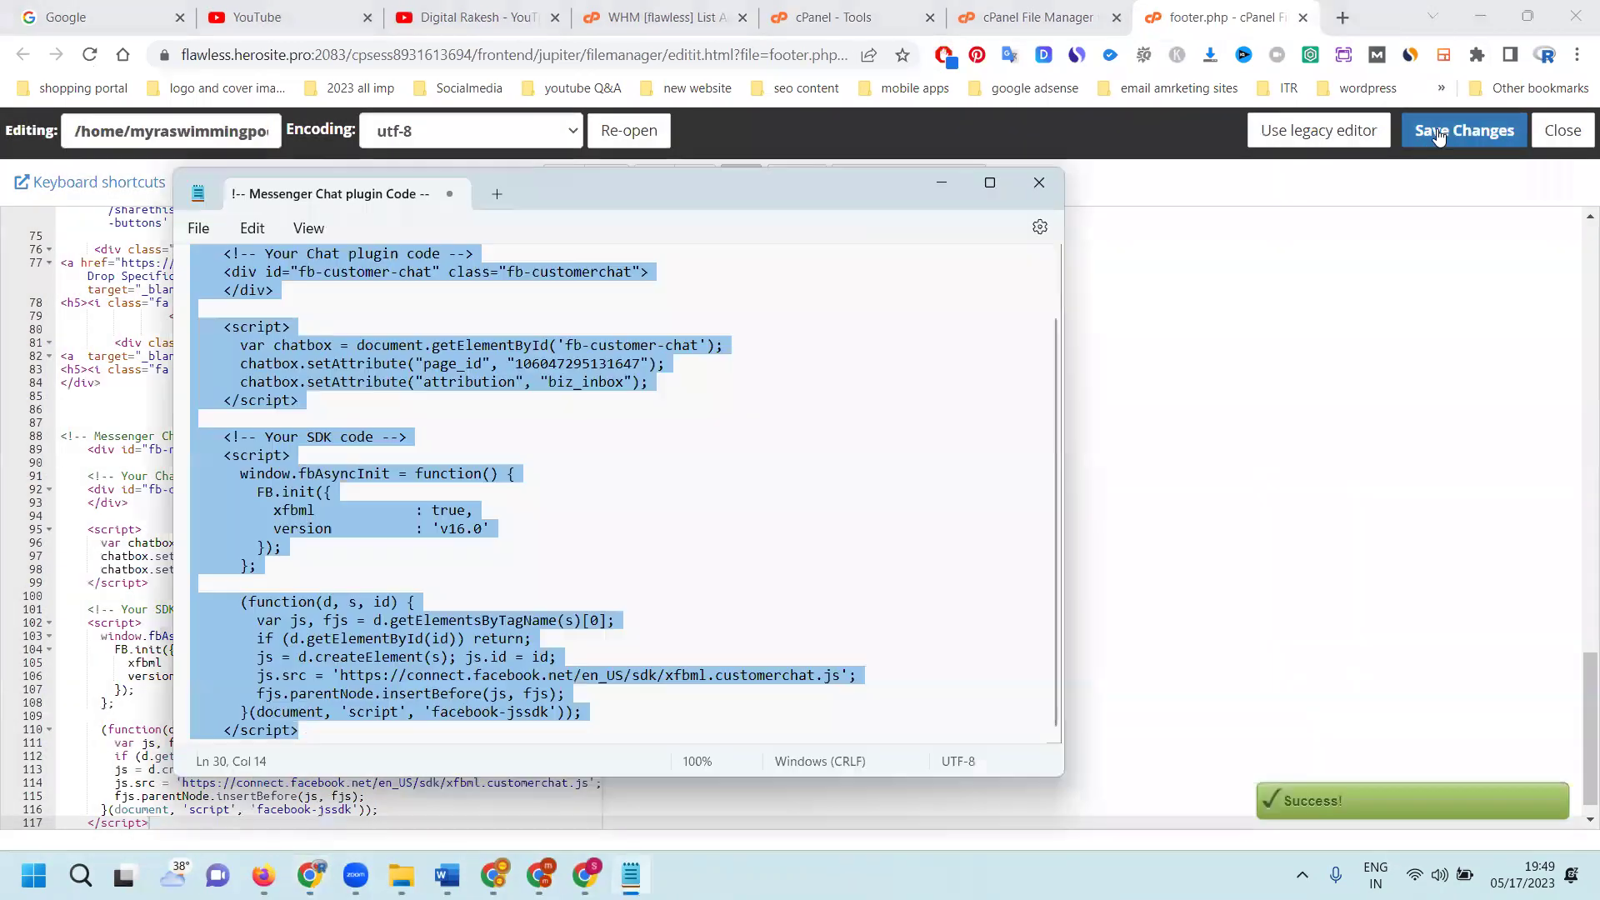
key("alt+Tab")
key("Tab")
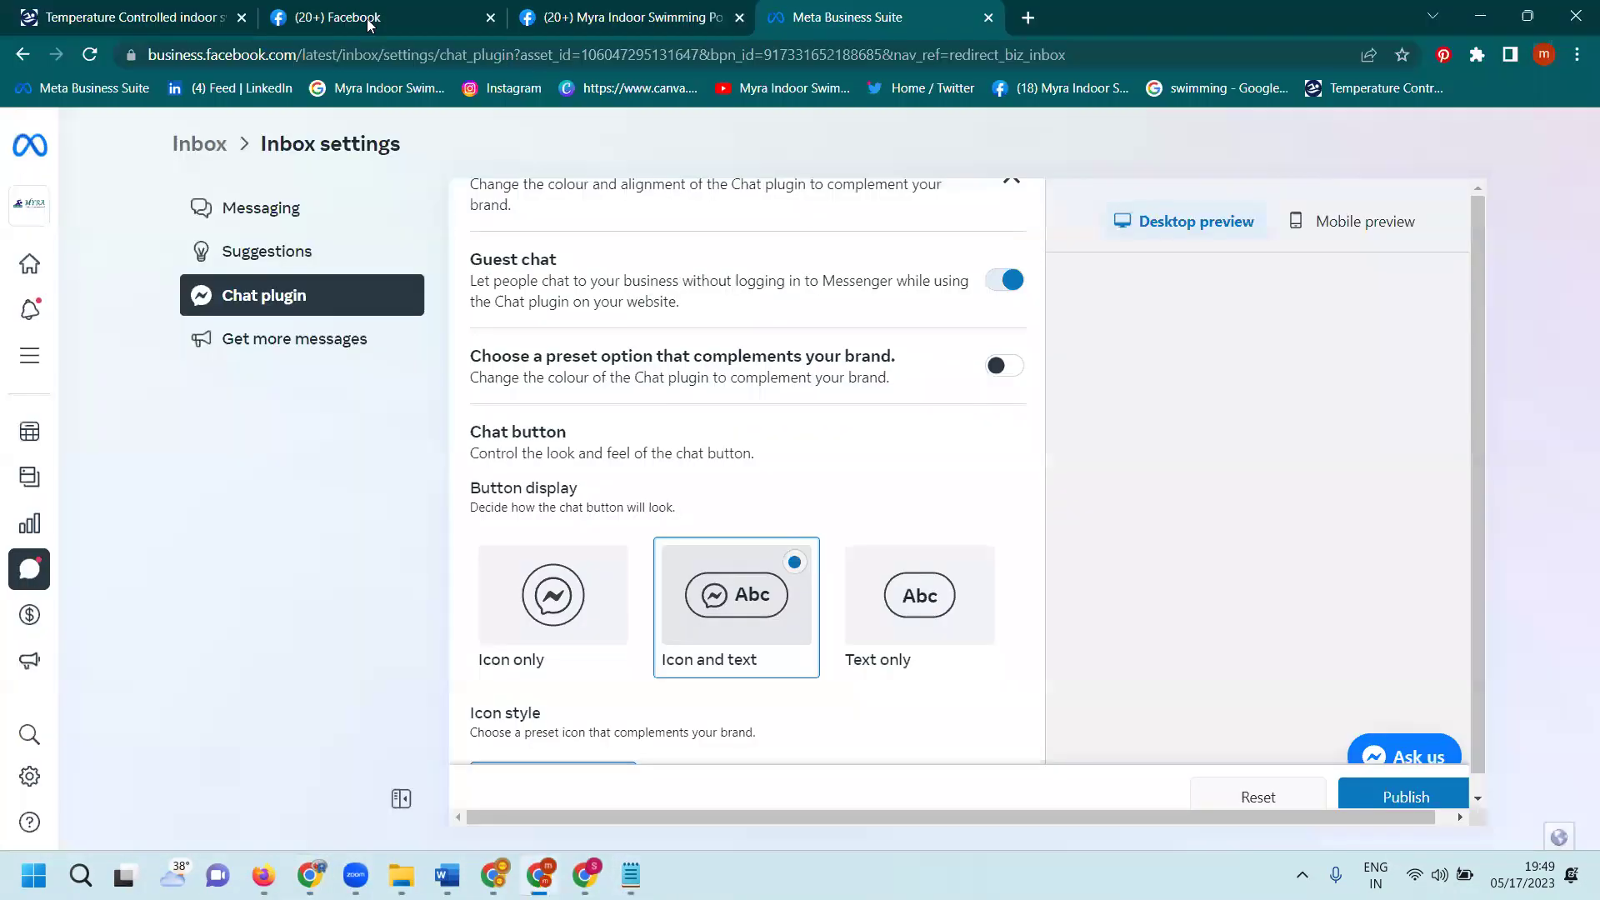
left_click(109, 19)
left_click(90, 55)
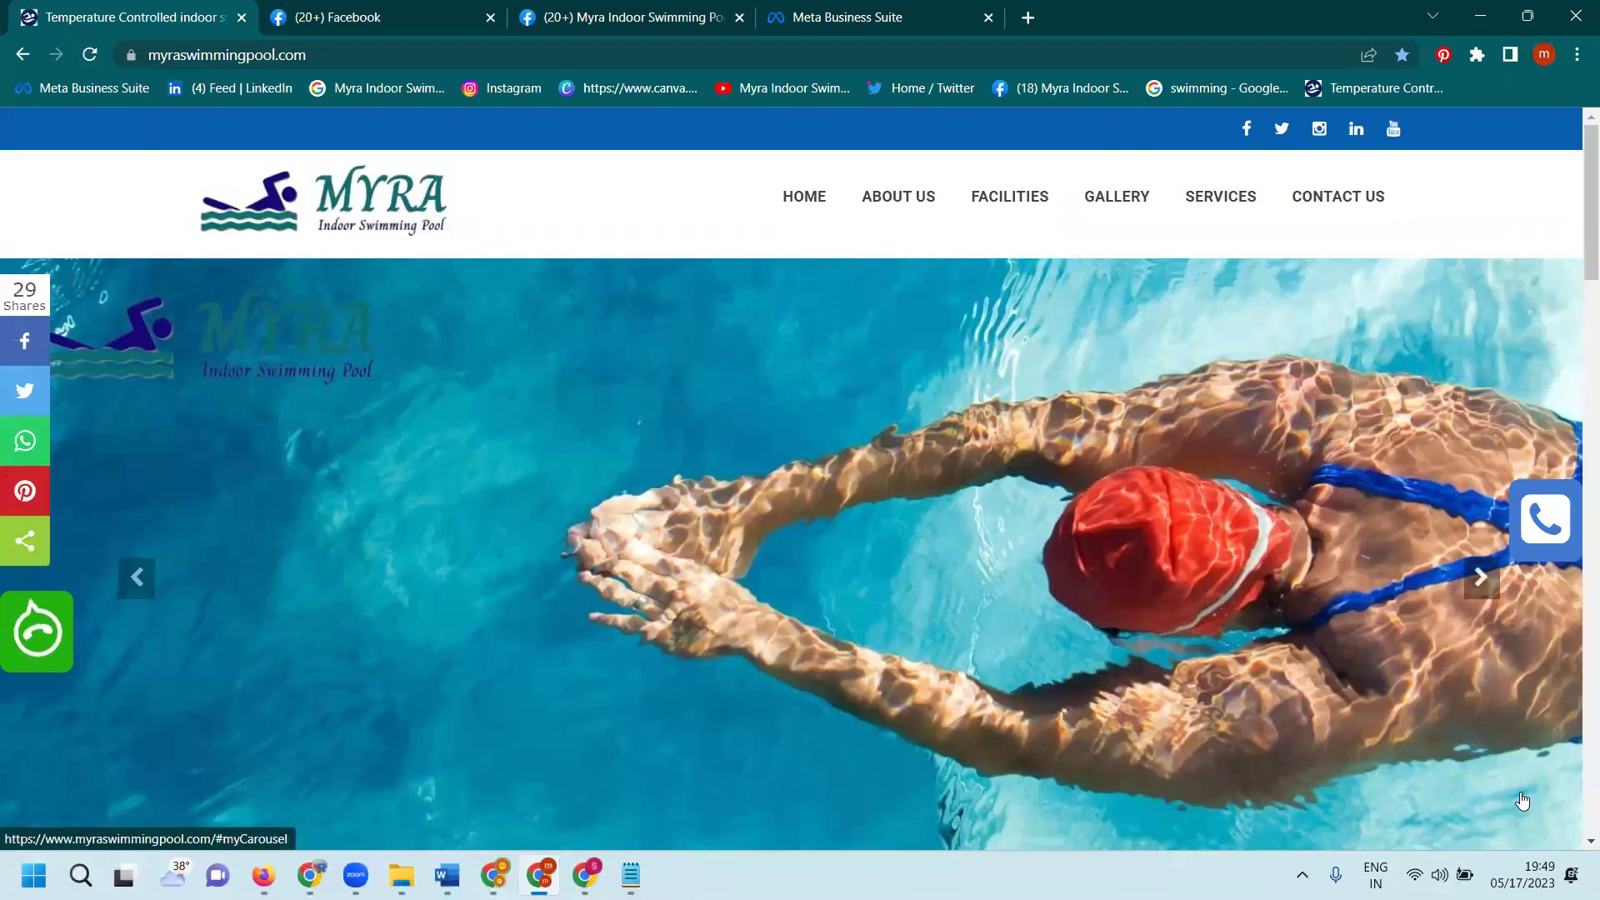
Step: Test the Ask us chat button on the website's home page by starting a chat, and minimise the chat window
scroll(1521, 800, "down", 10)
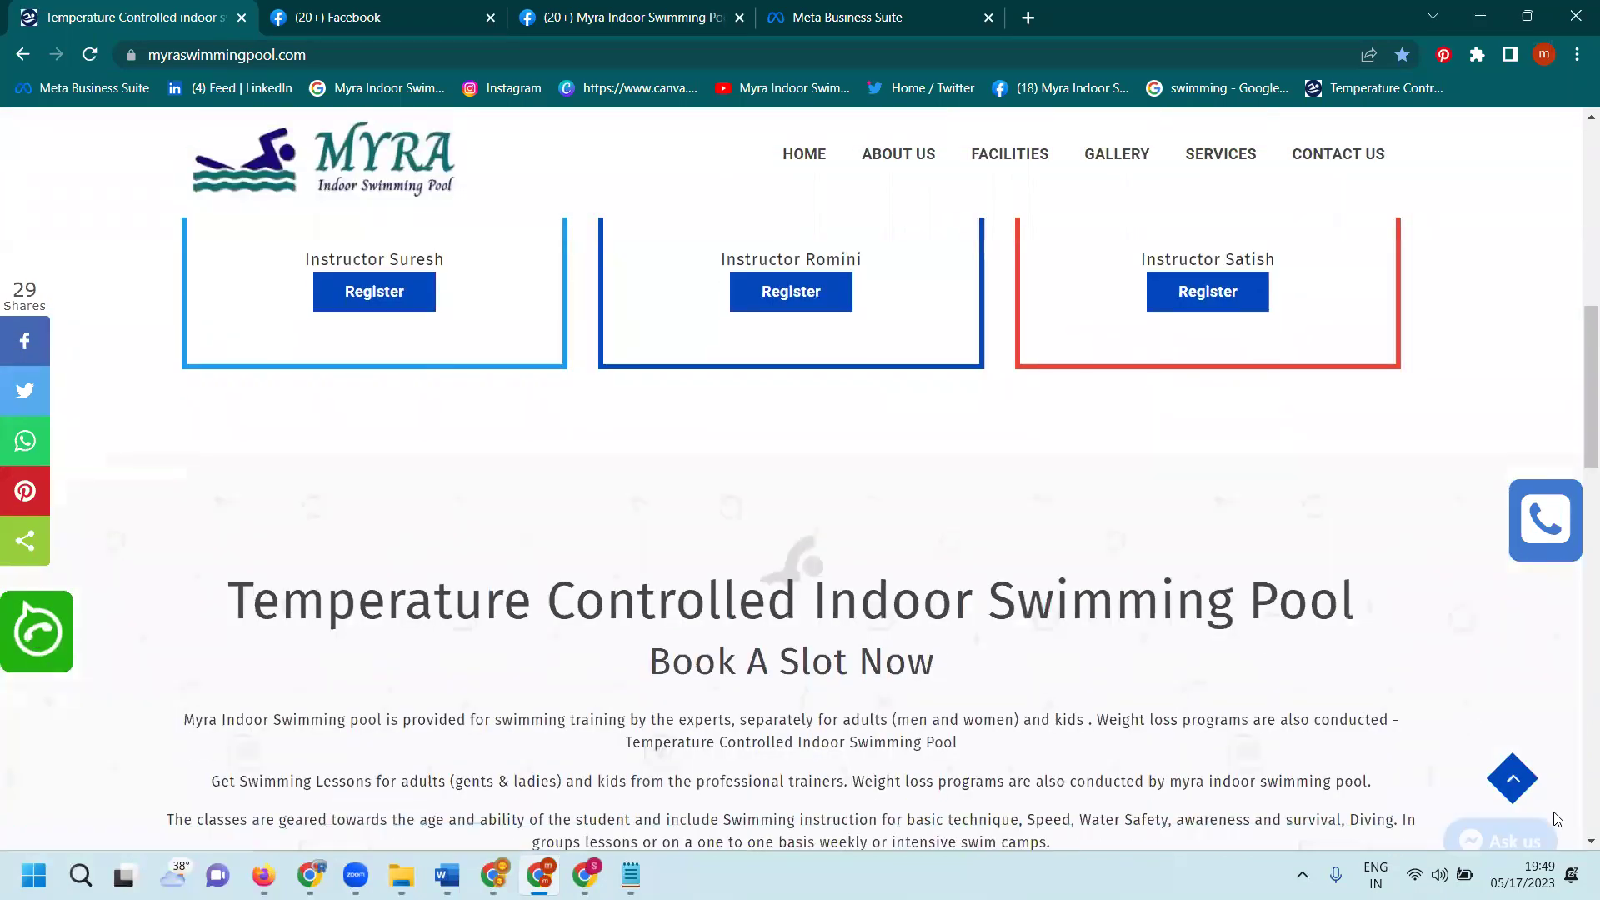
scroll(1554, 819, "down", 4)
left_click(1504, 813)
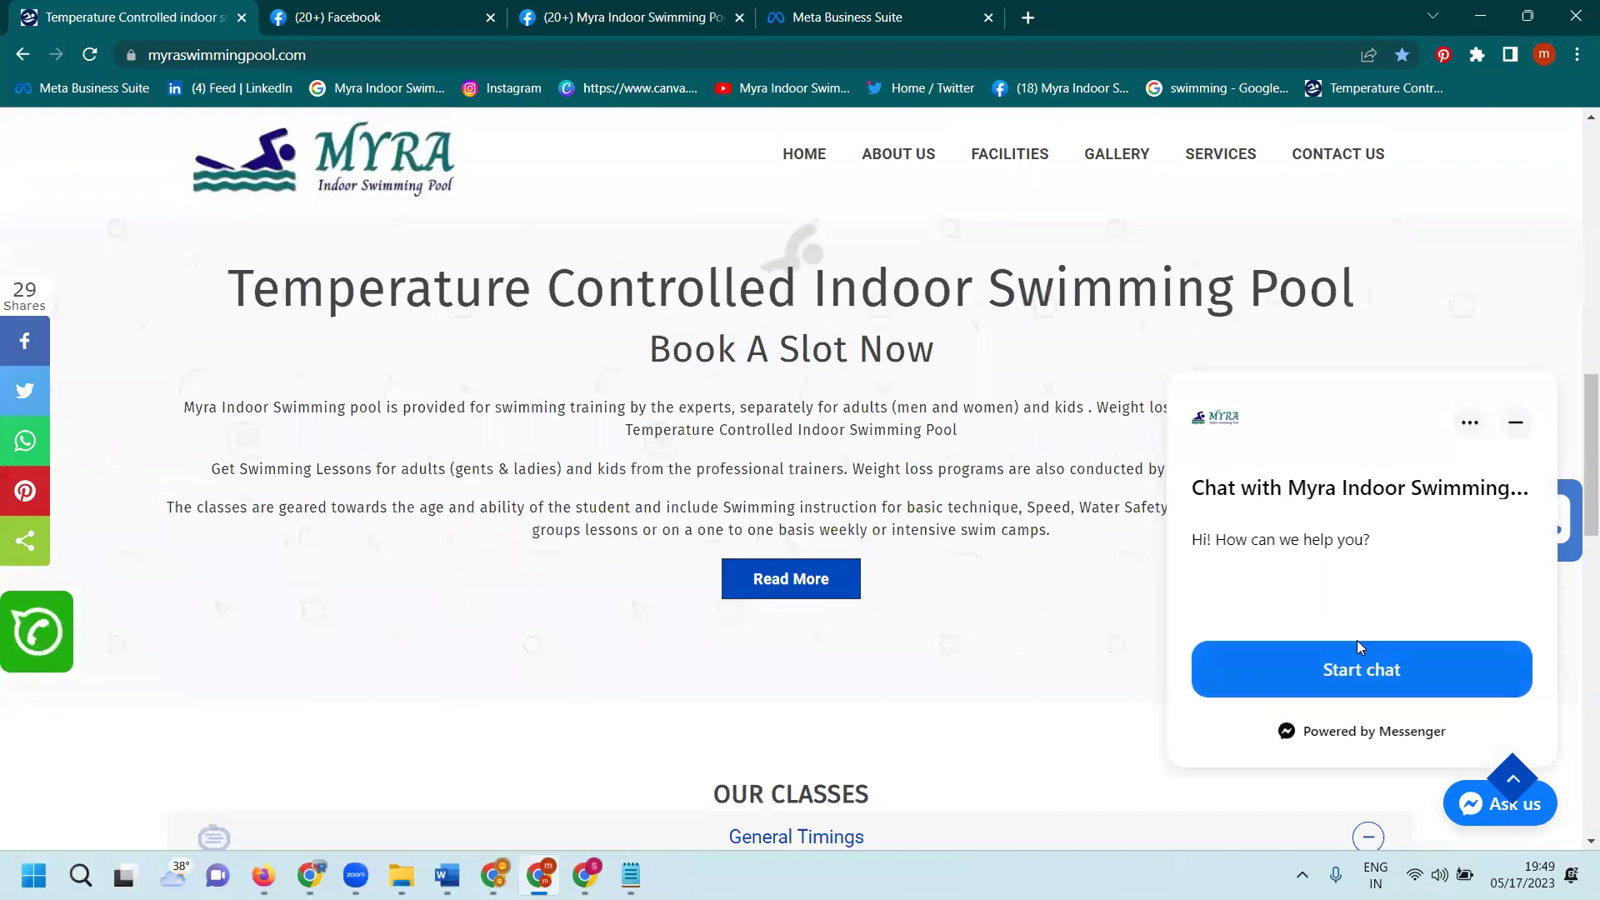
left_click(1358, 671)
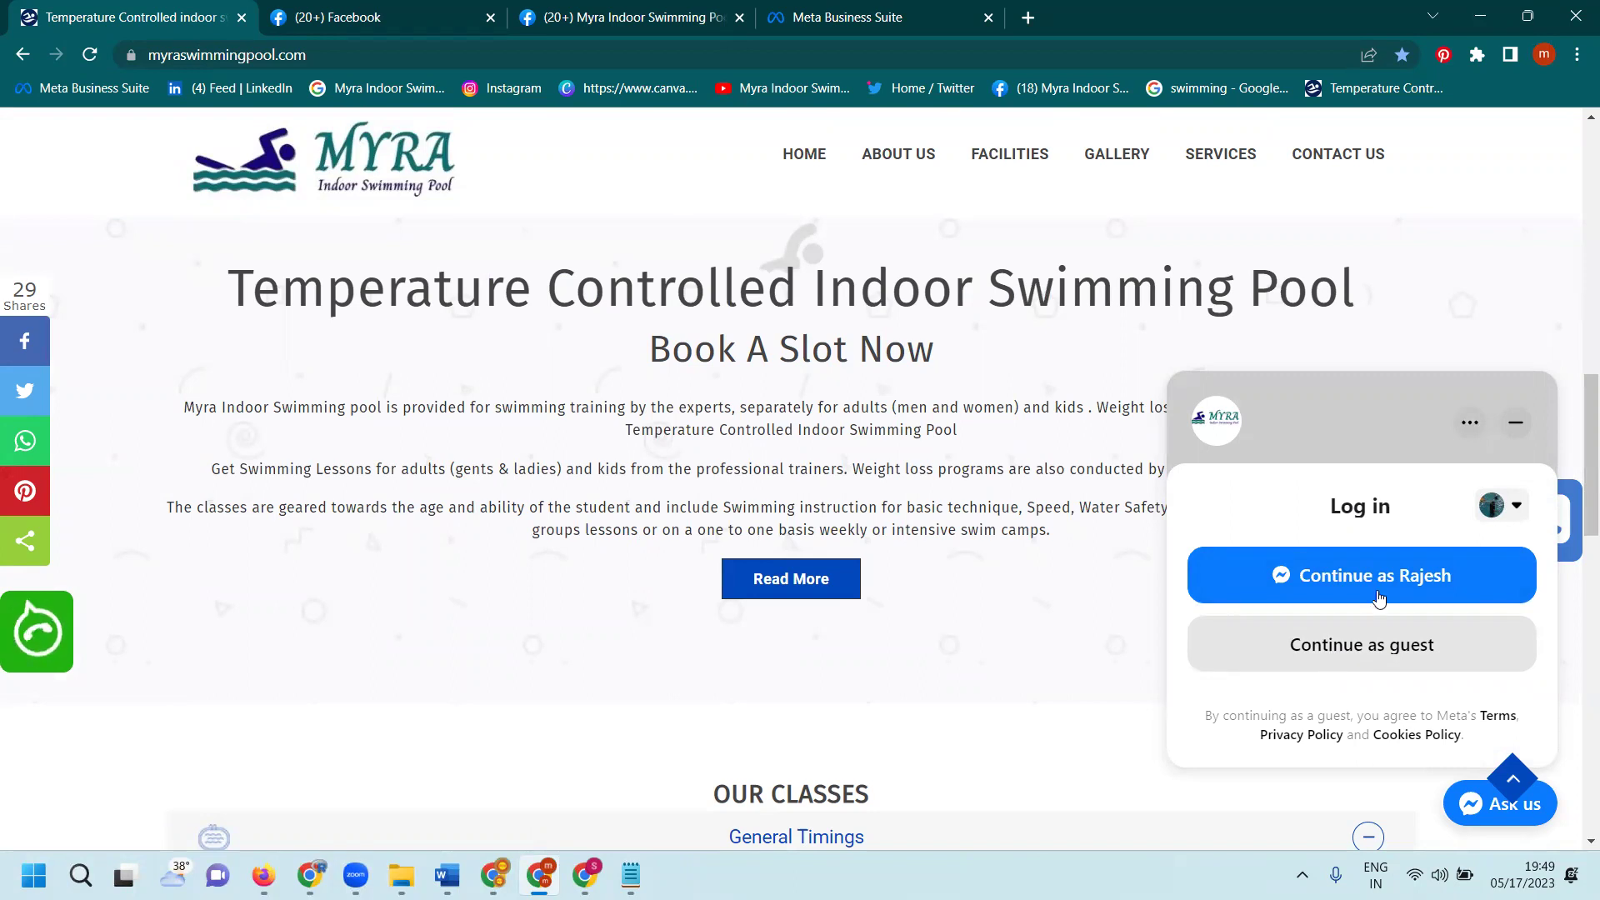
left_click(1516, 427)
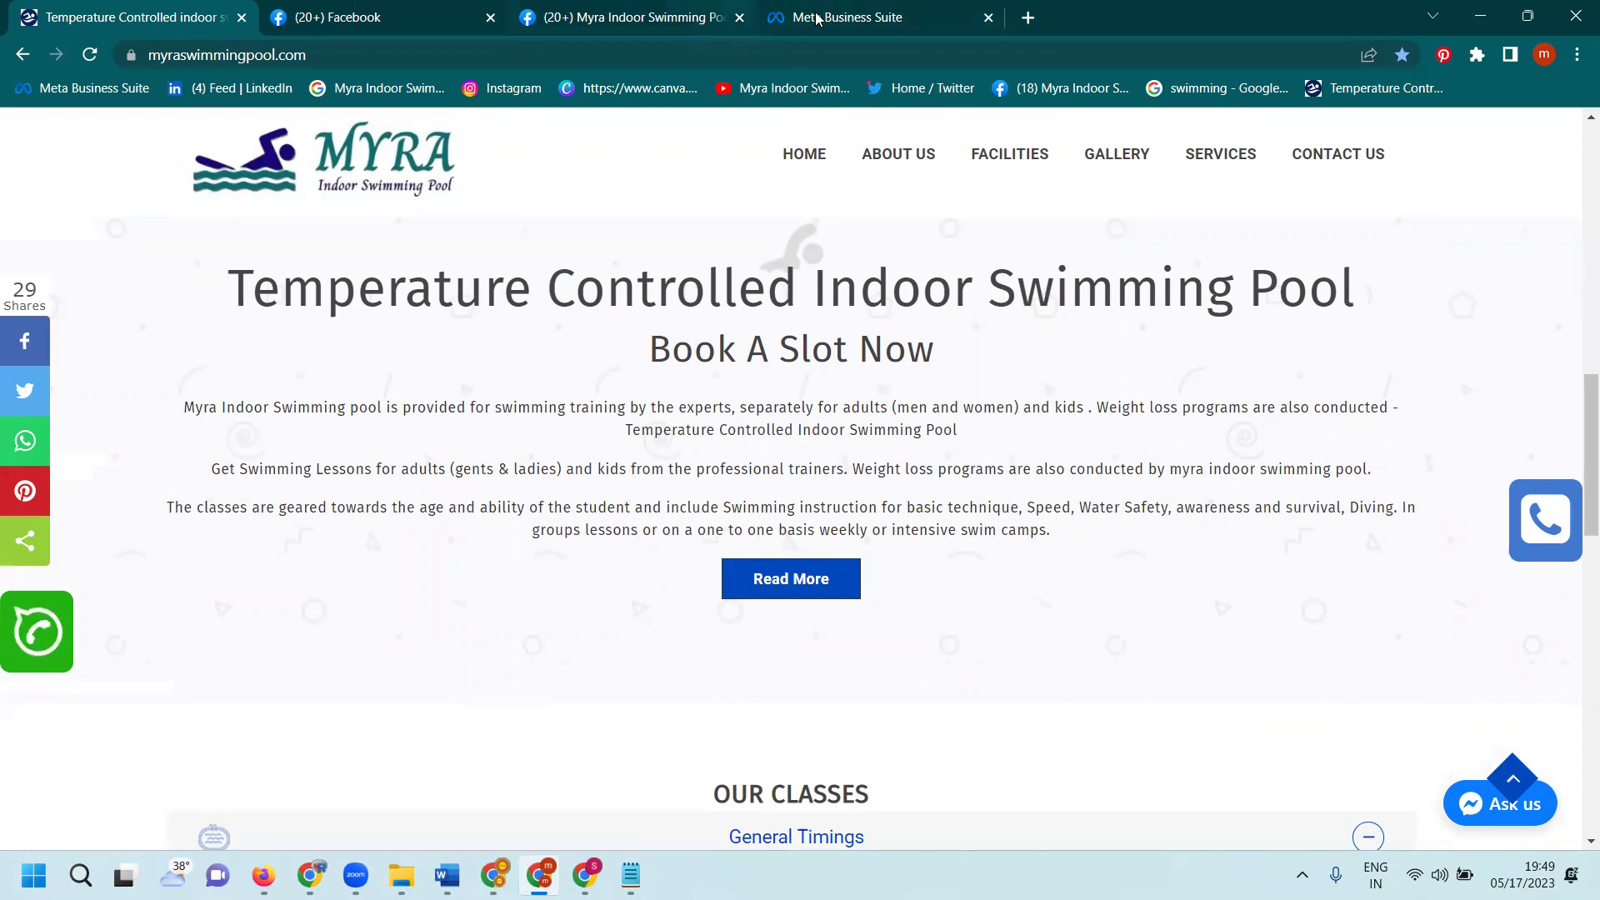
Step: In Meta Business Suite's Chat plugin settings, set the chat button text to Chat and publish the change
left_click(779, 17)
scroll(800, 471, "up", 1)
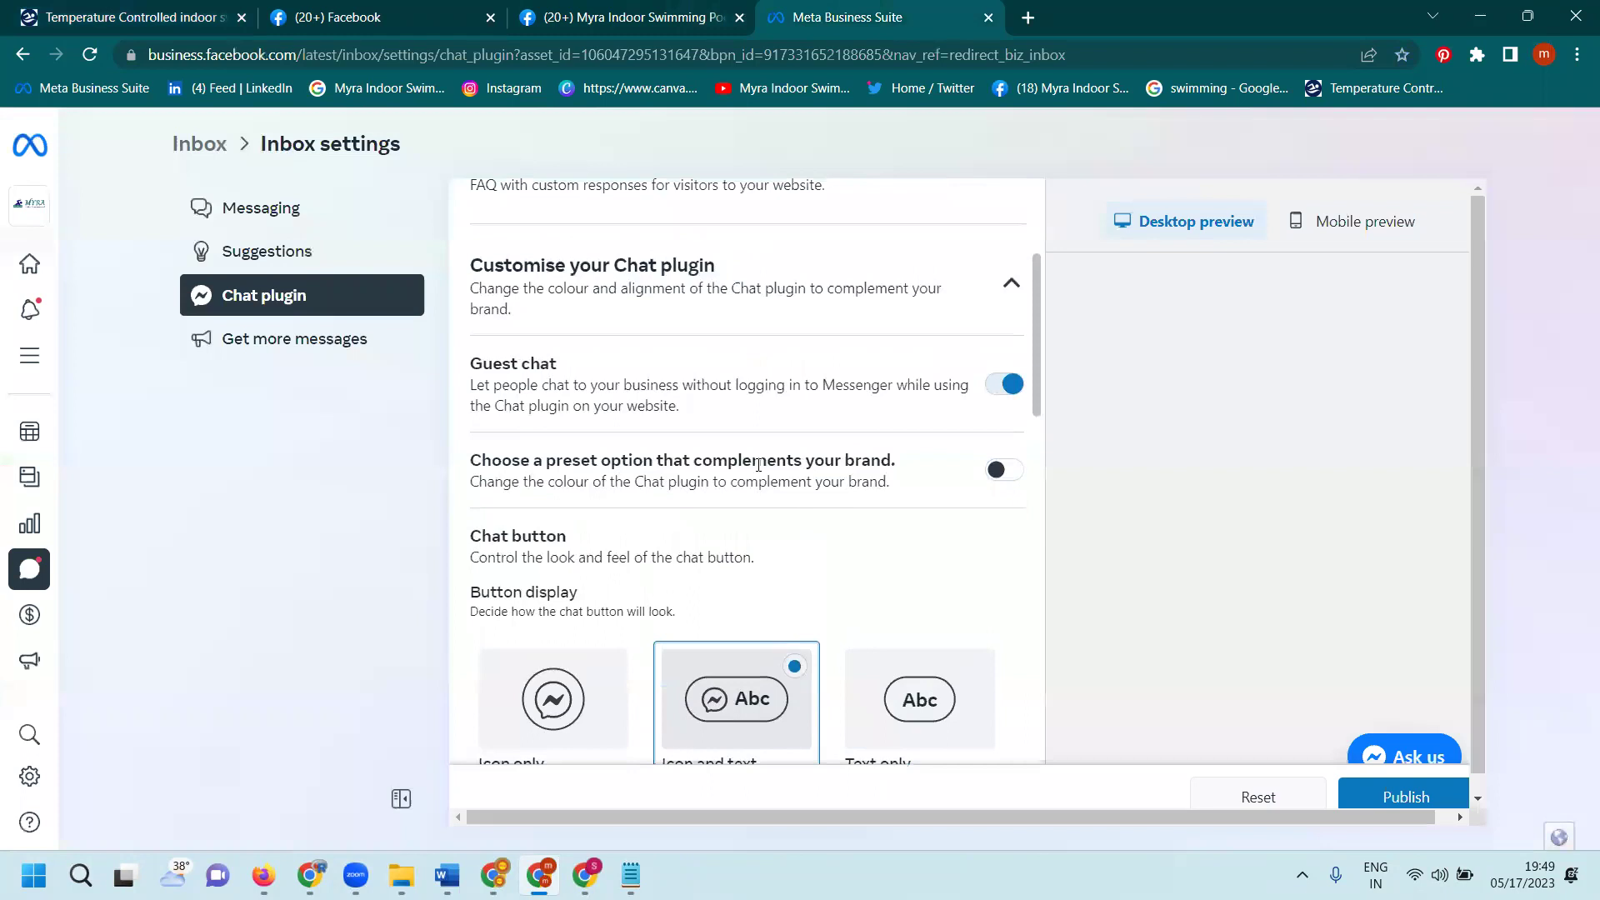
scroll(759, 440, "down", 4)
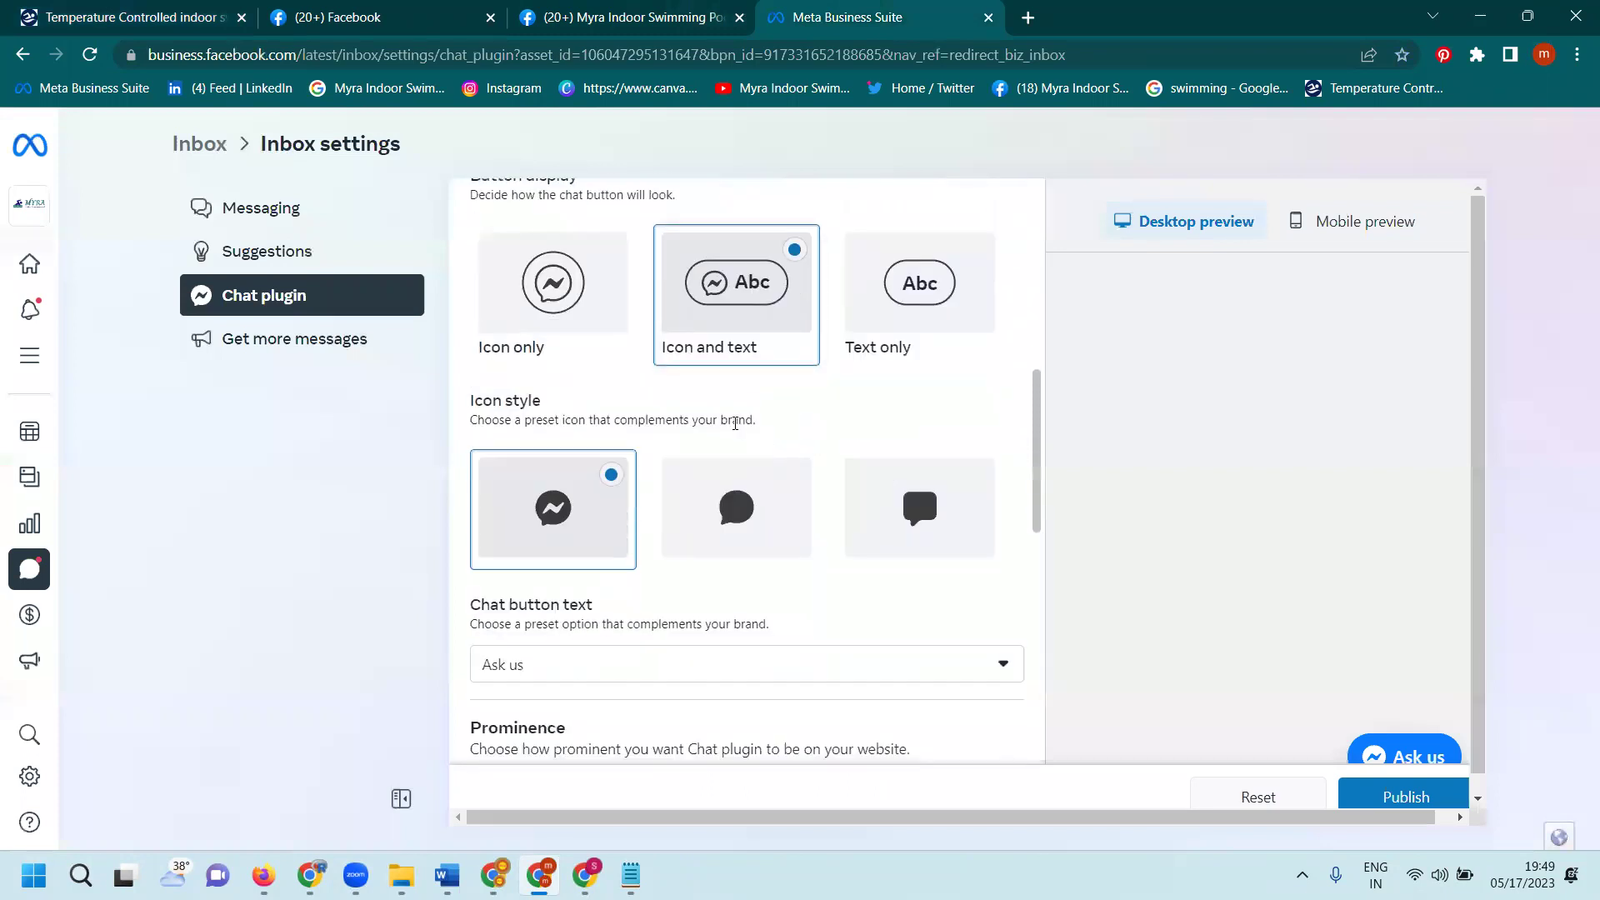
scroll(606, 450, "down", 2)
left_click(578, 469)
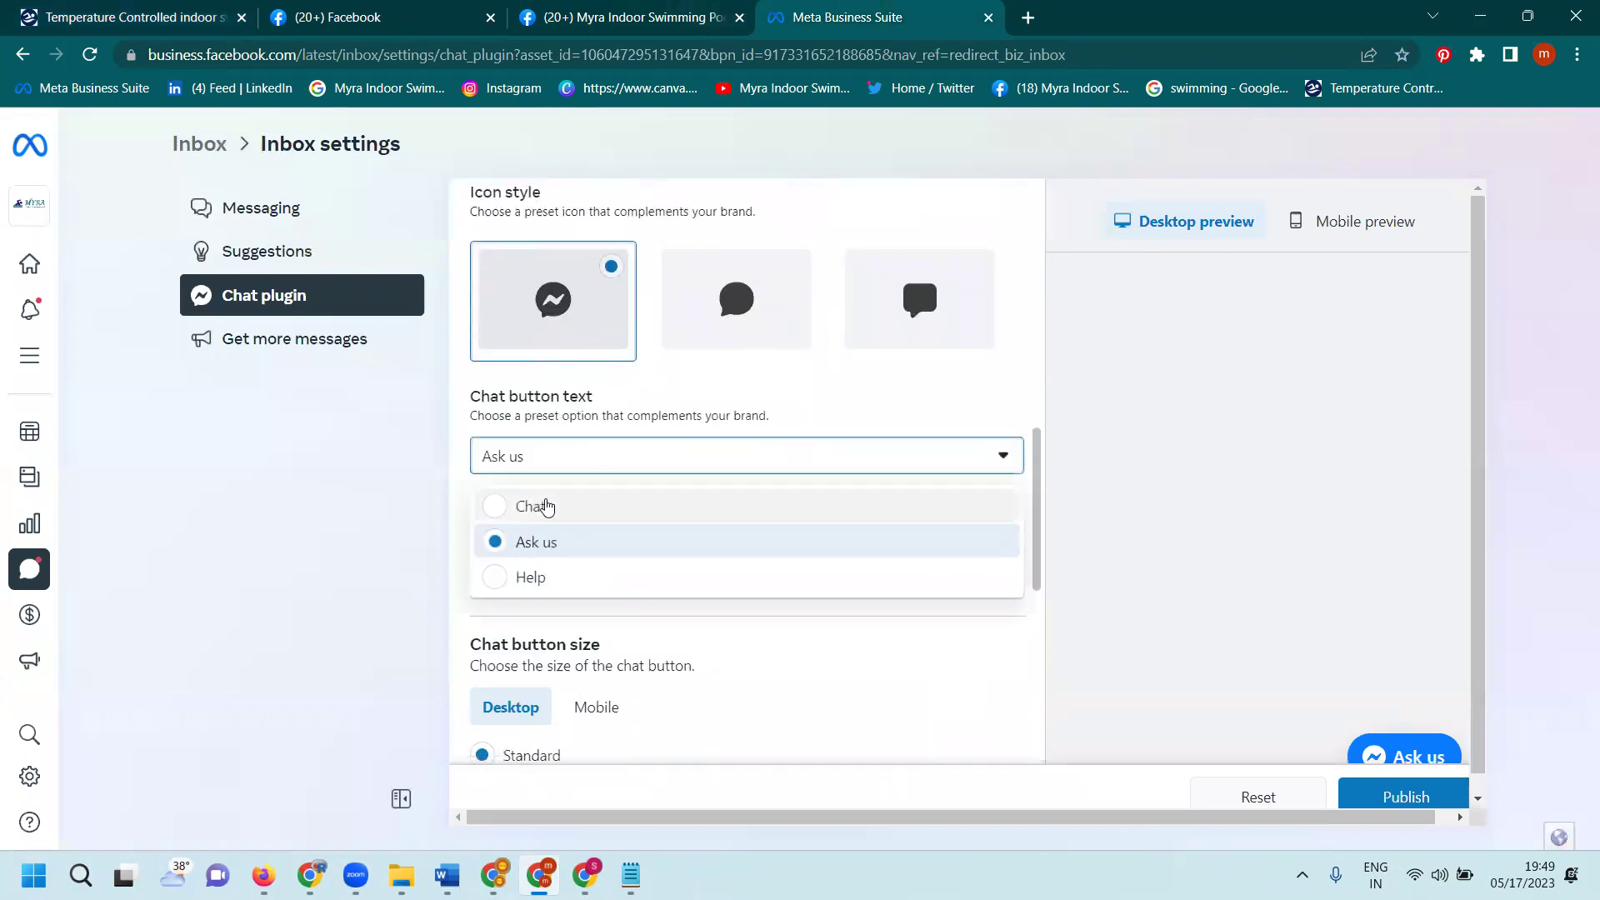
left_click(546, 507)
left_click(1420, 807)
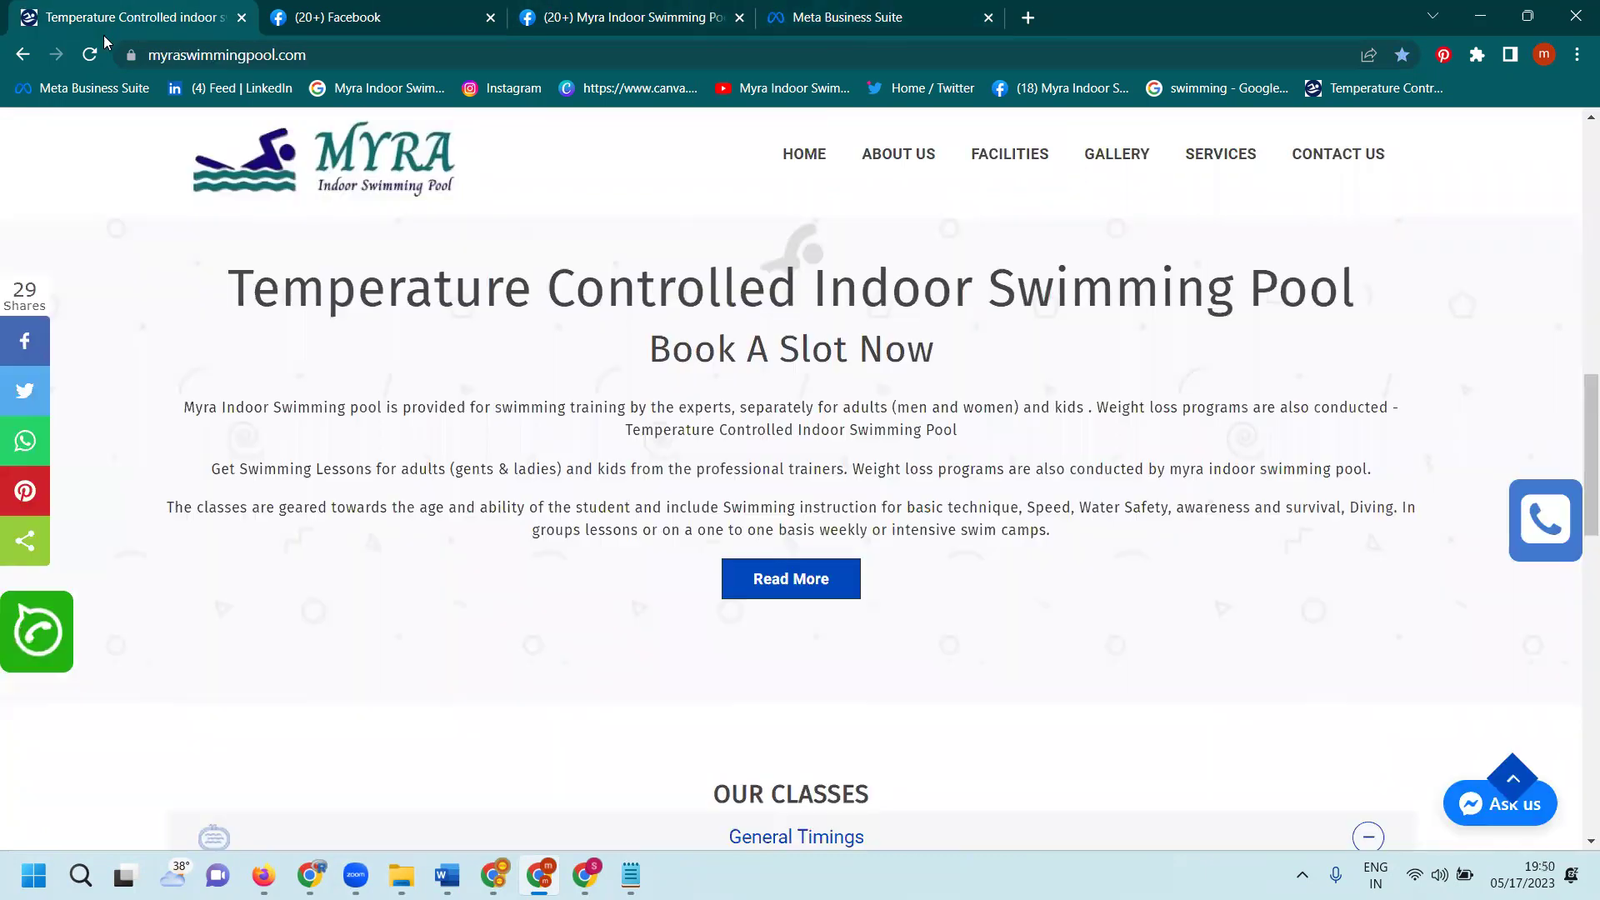
Step: Reload the website's home page to check the chat button, and compare the Chat plugin's mobile and desktop previews
left_click(134, 17)
left_click(93, 66)
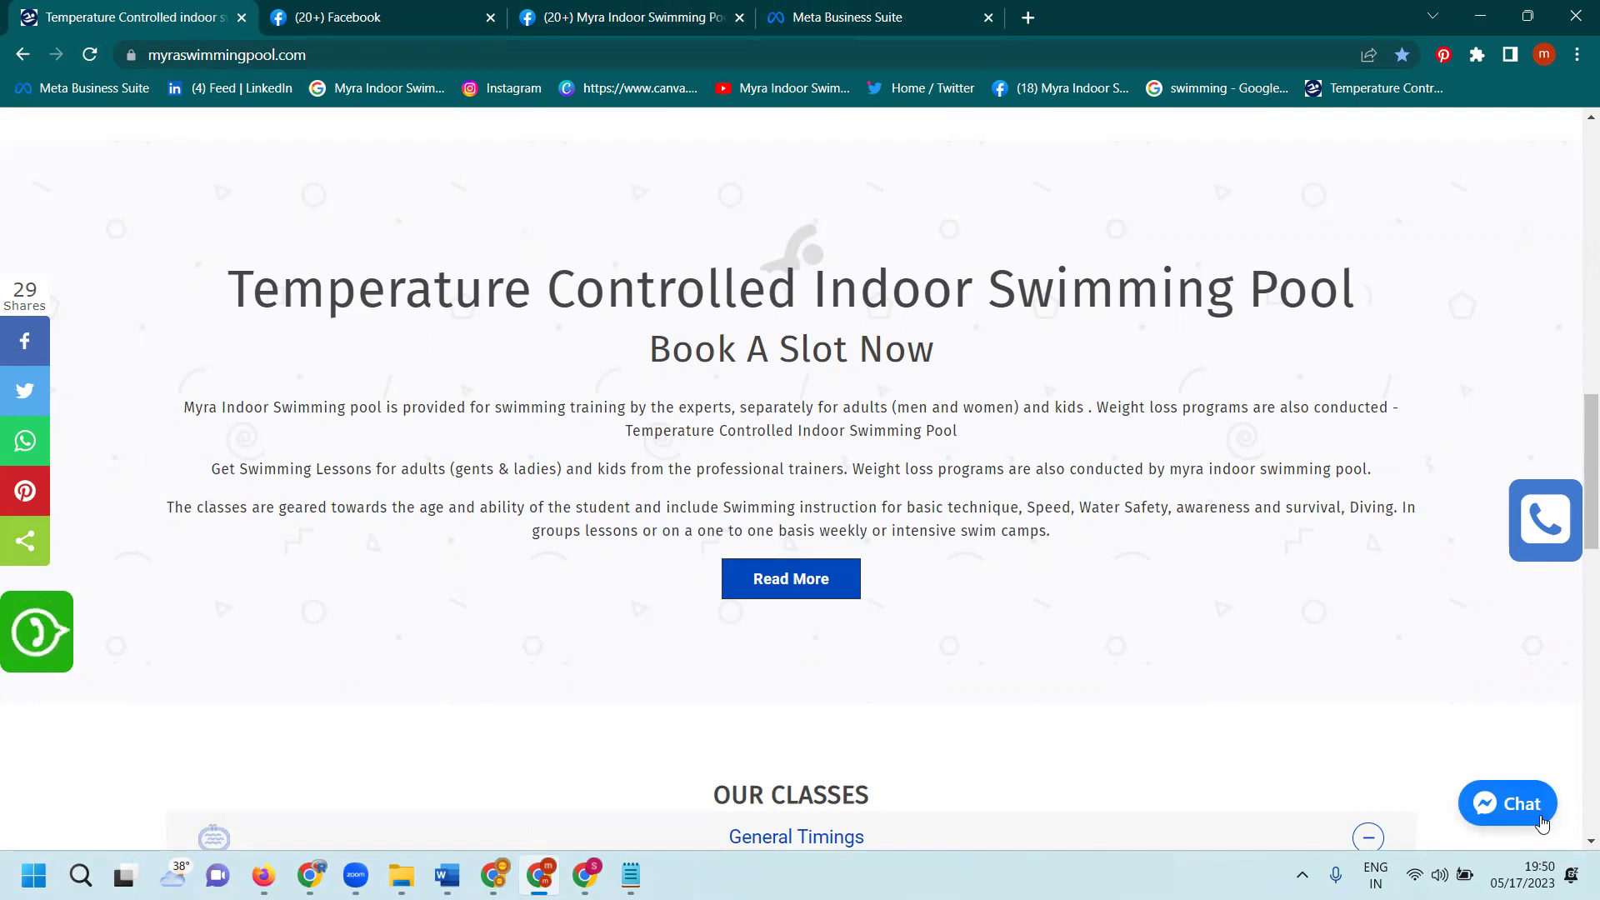
left_click(872, 11)
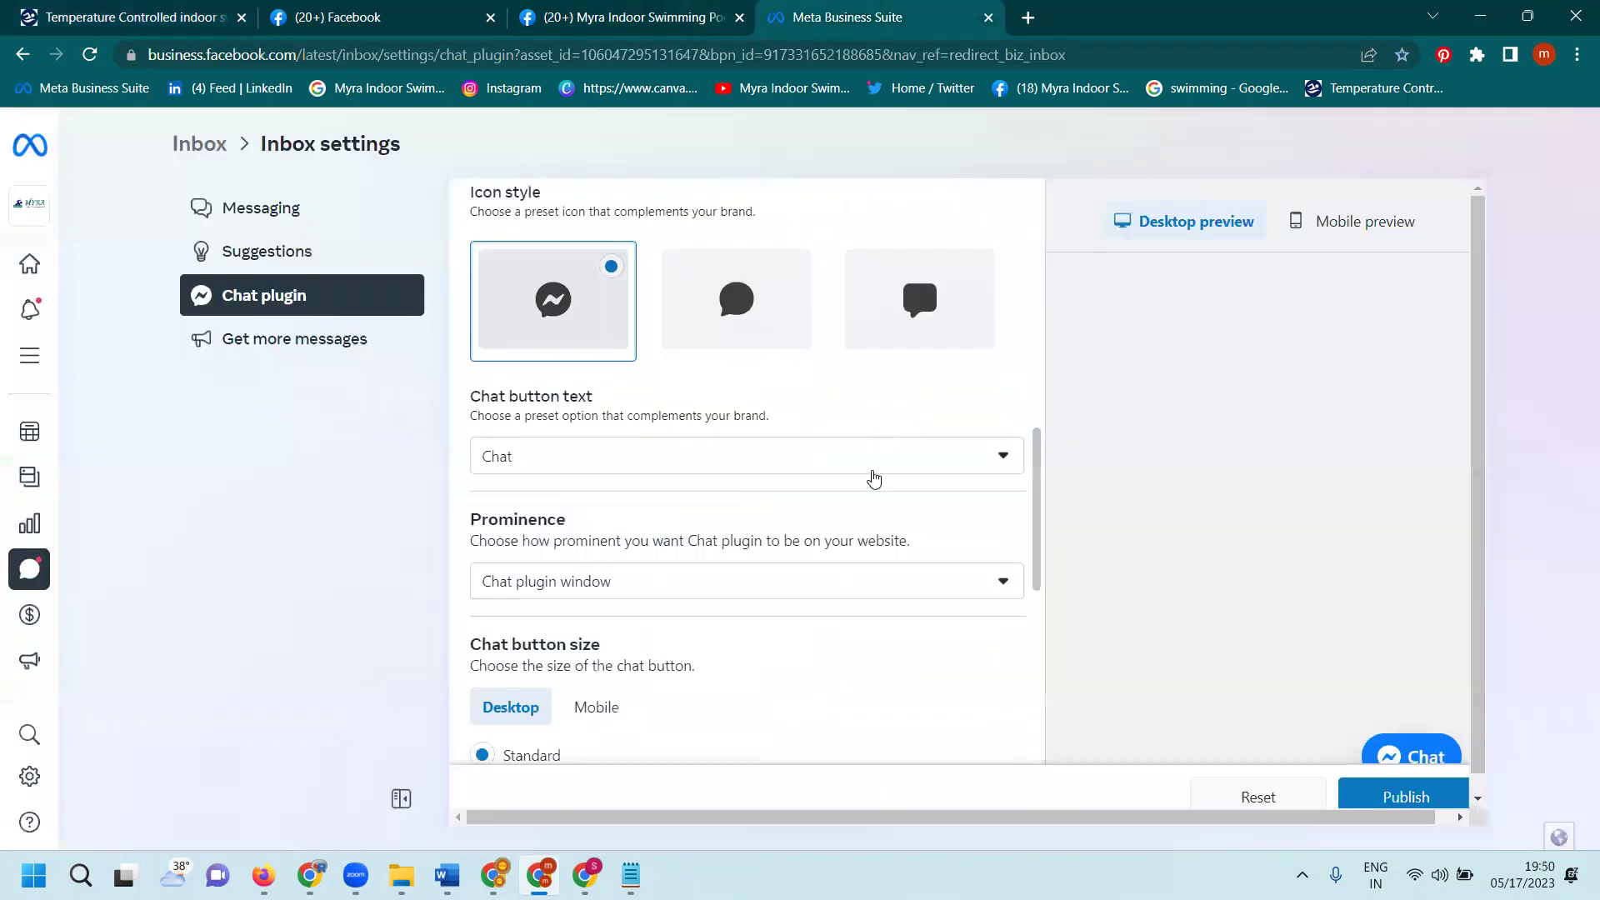
scroll(840, 515, "up", 7)
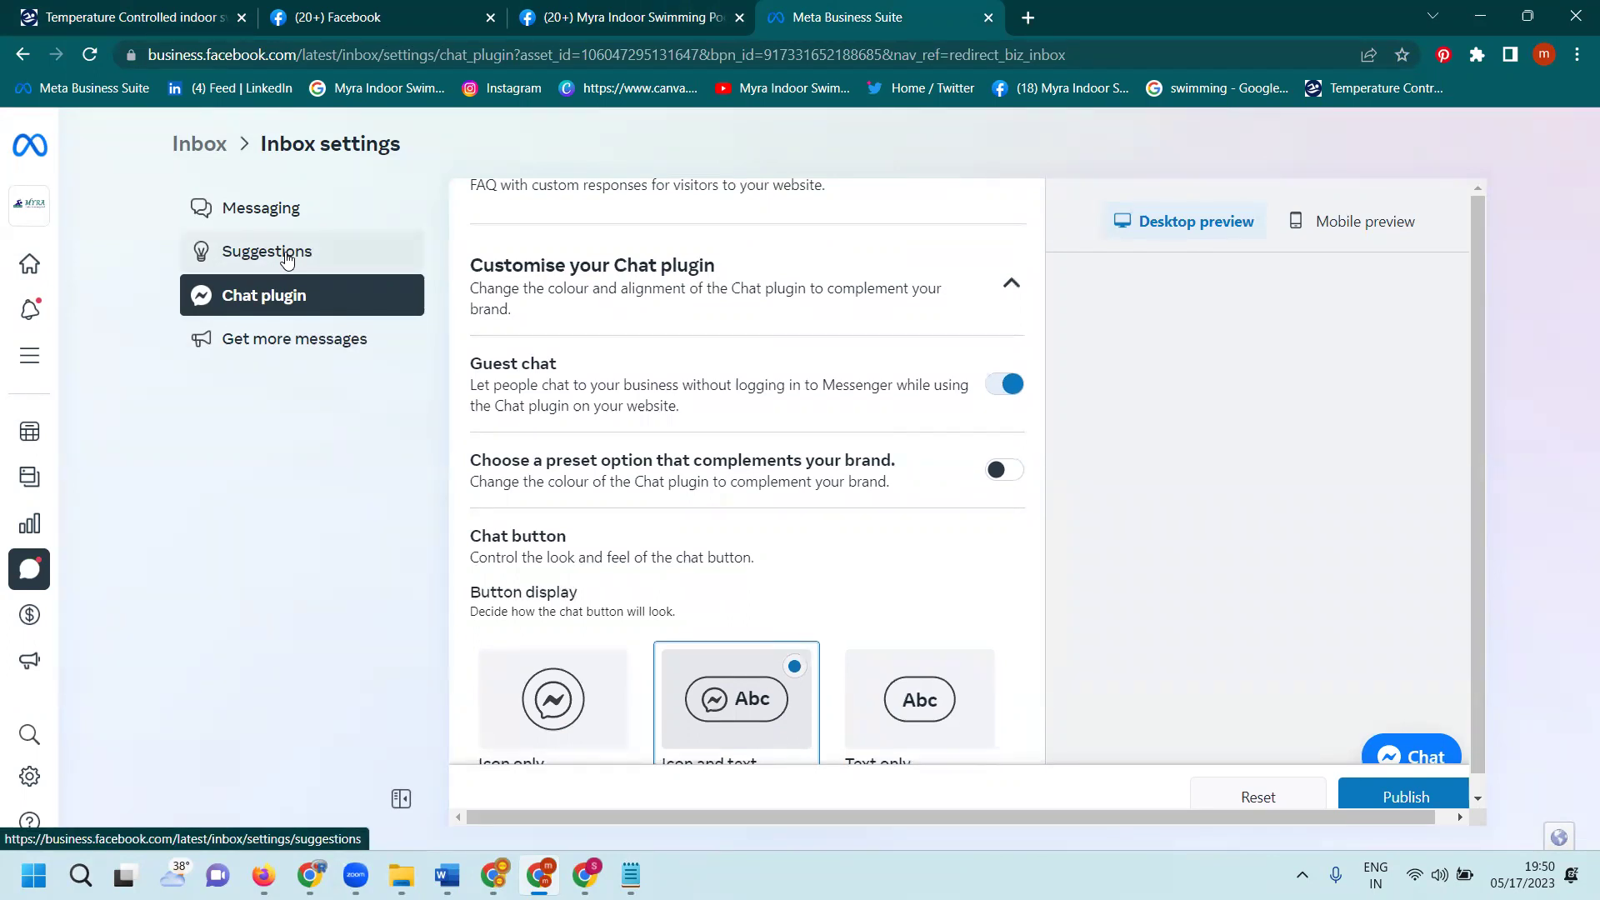
scroll(773, 396, "up", 3)
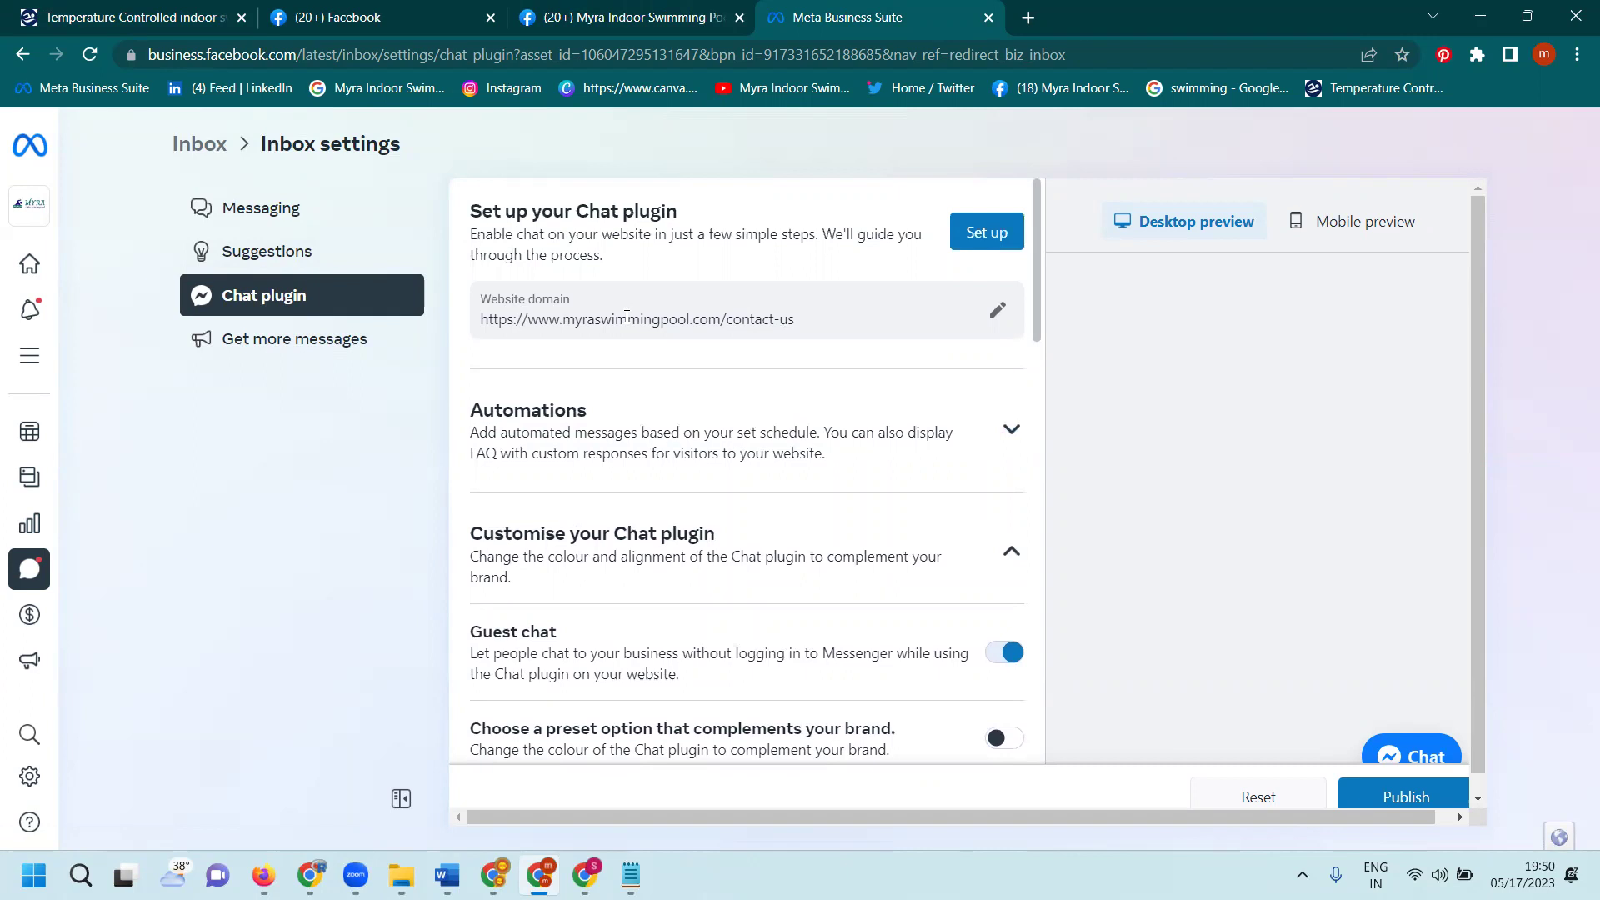
left_click(1390, 235)
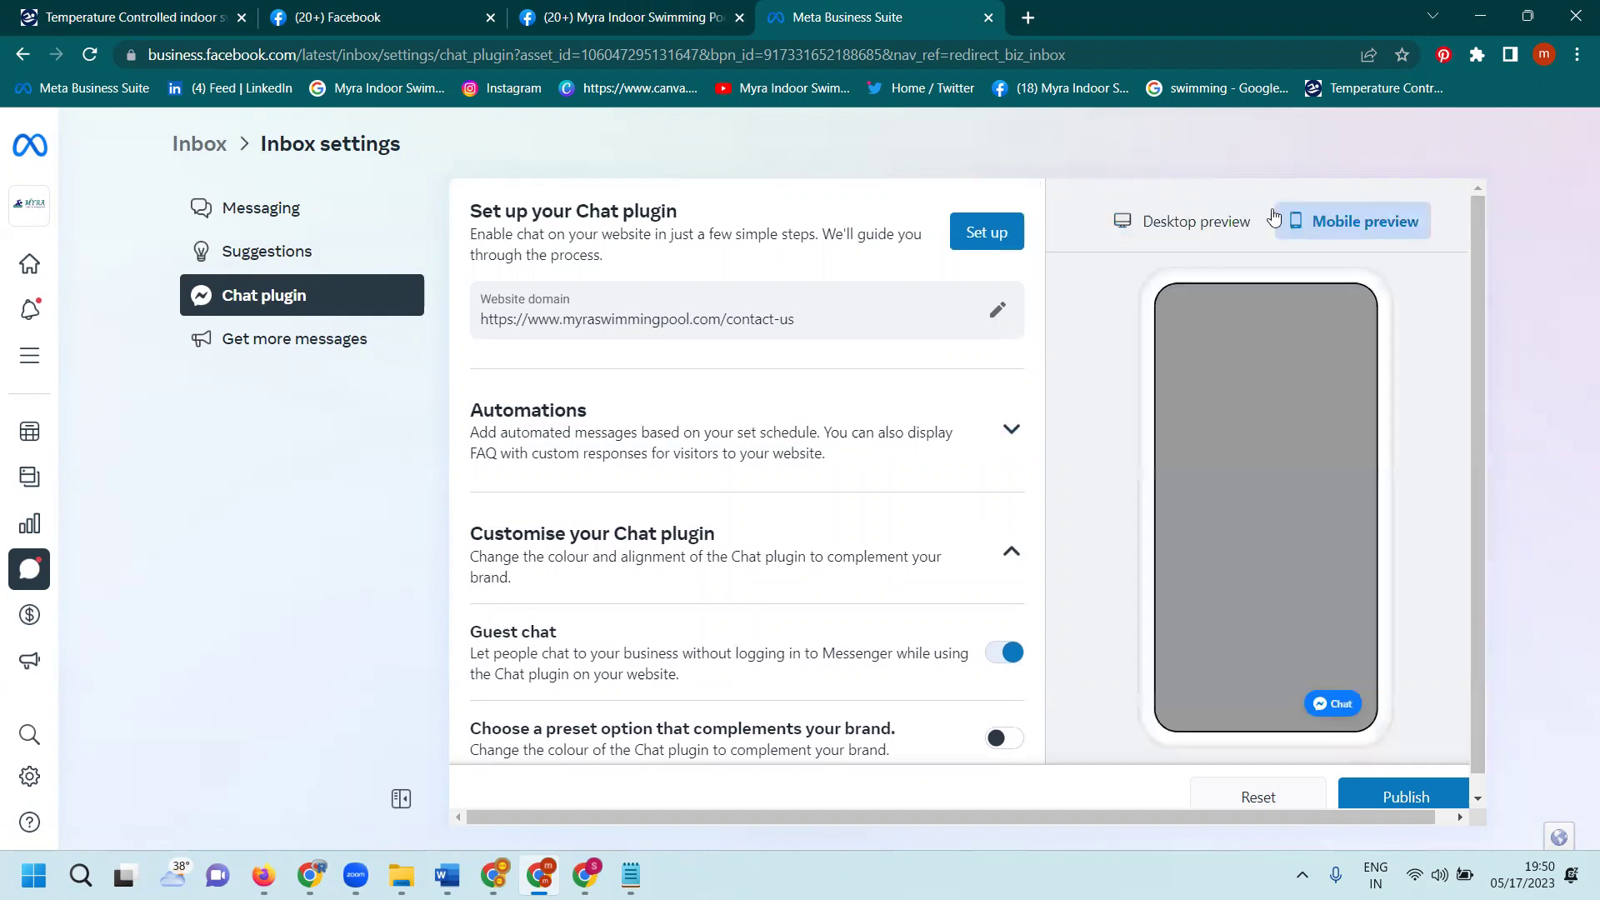
left_click(1210, 222)
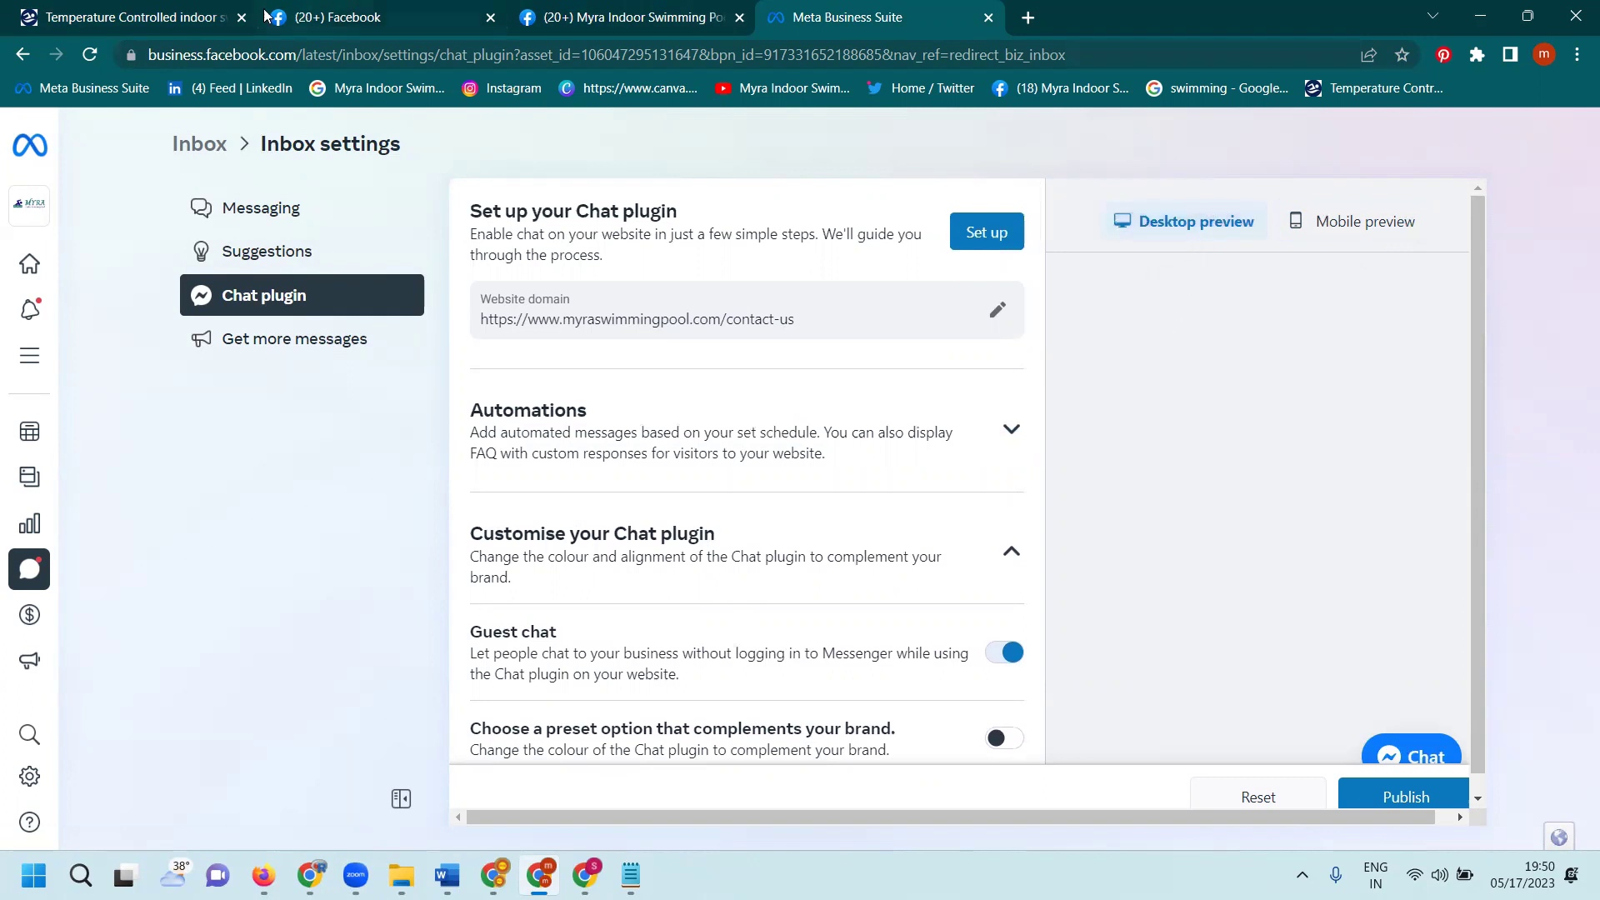
left_click(201, 14)
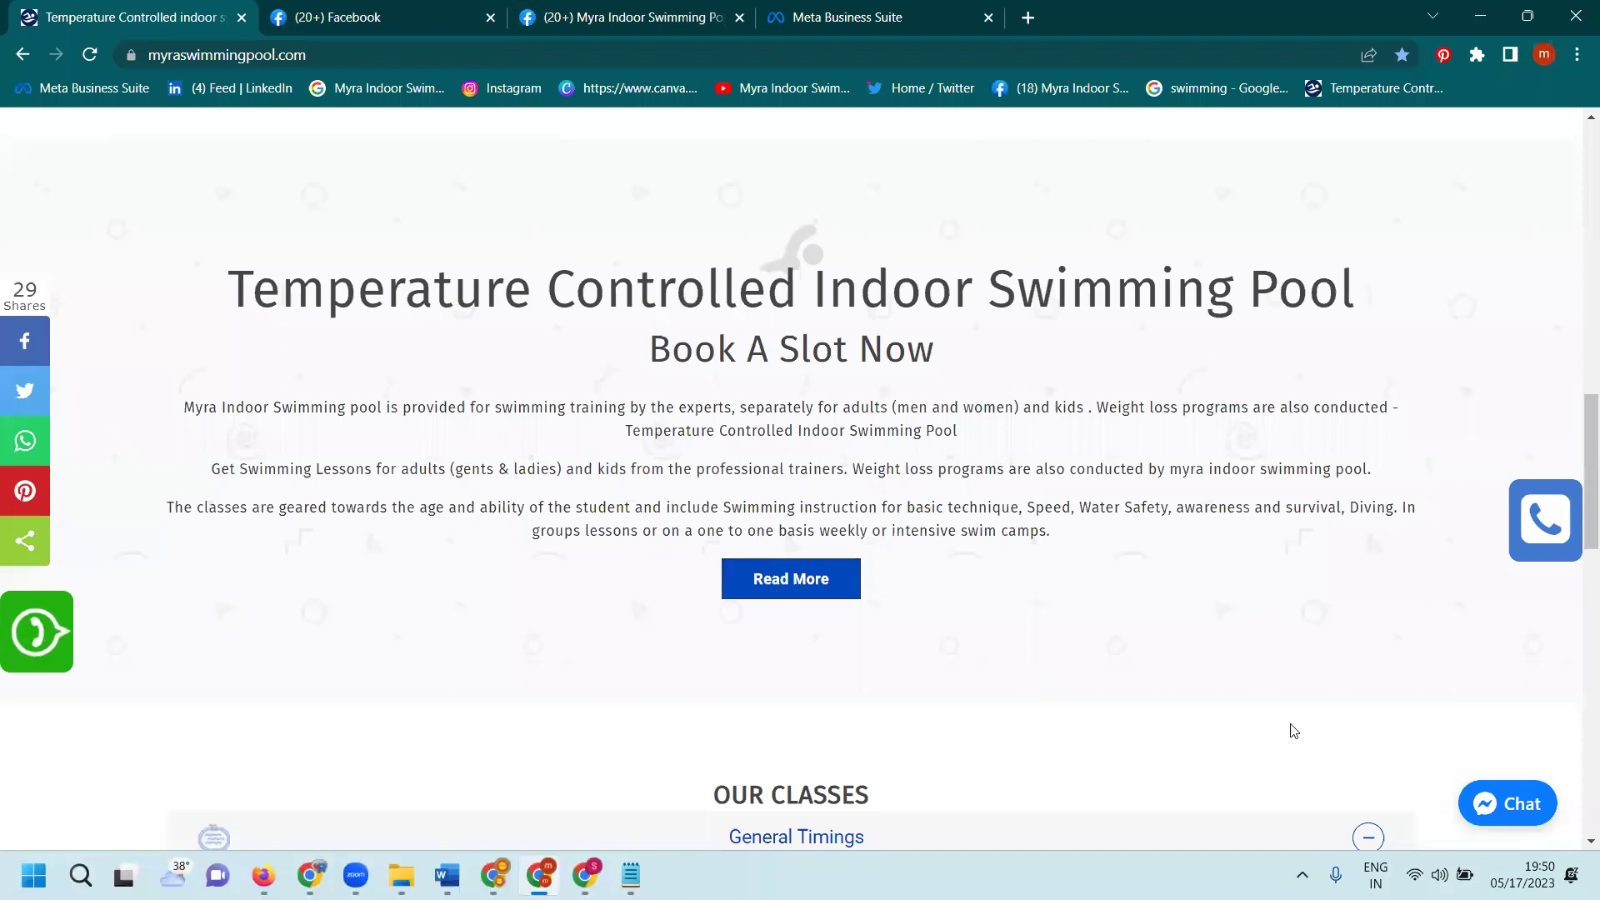
Step: Try the other icon styles, keep the Messenger icon, set the chat button display to Icon only and publish
left_click(775, 16)
scroll(916, 433, "down", 9)
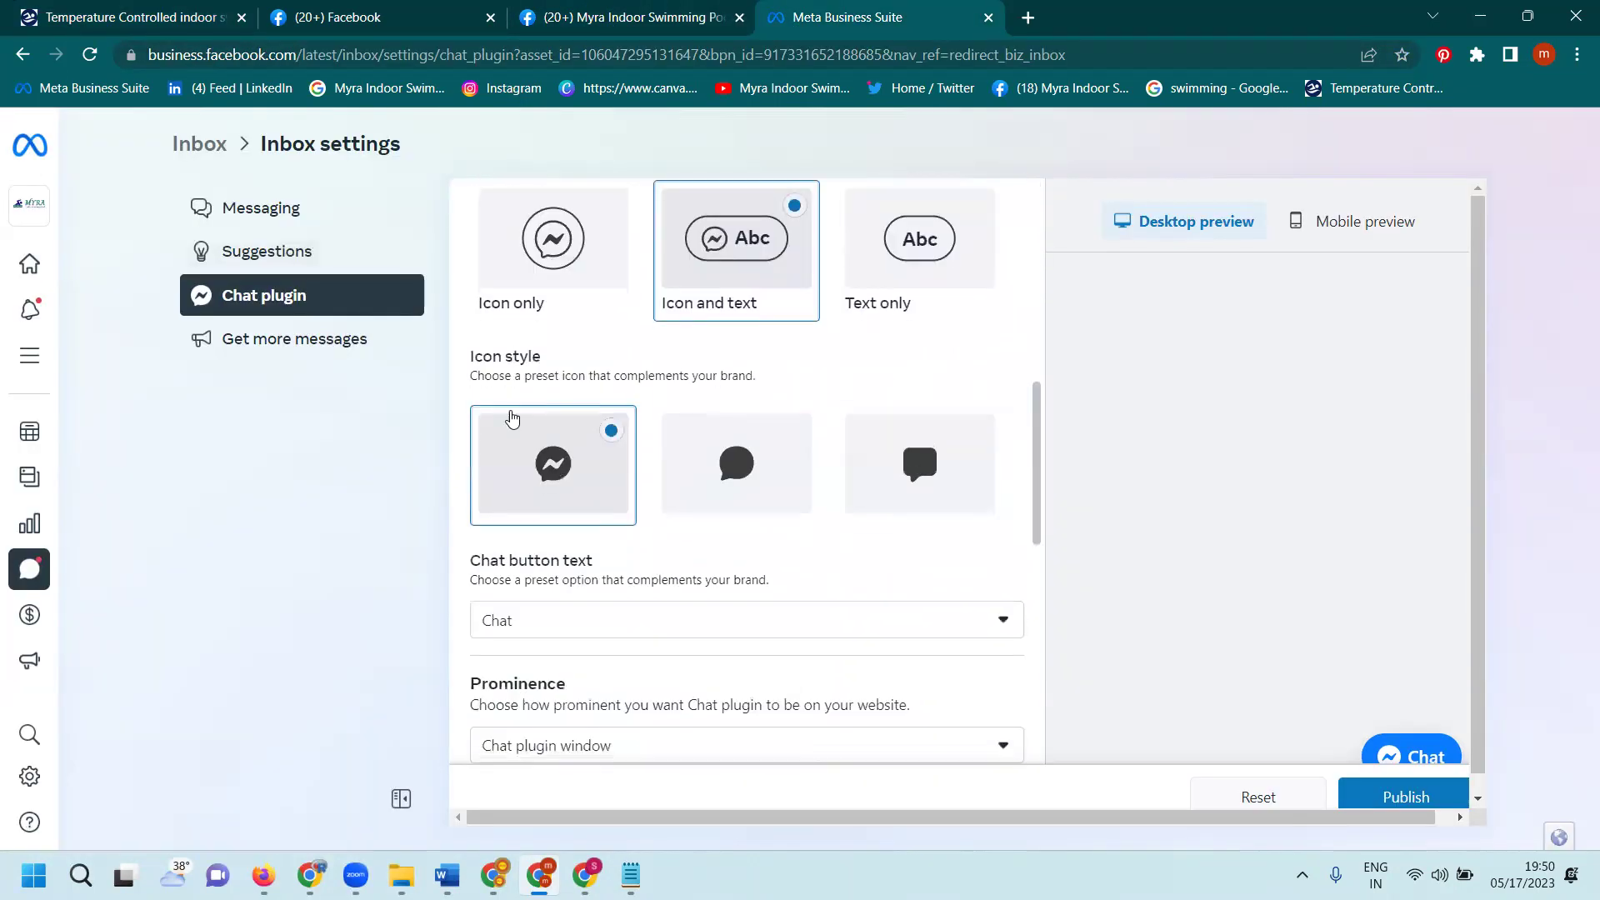
left_click(715, 466)
left_click(890, 472)
left_click(527, 456)
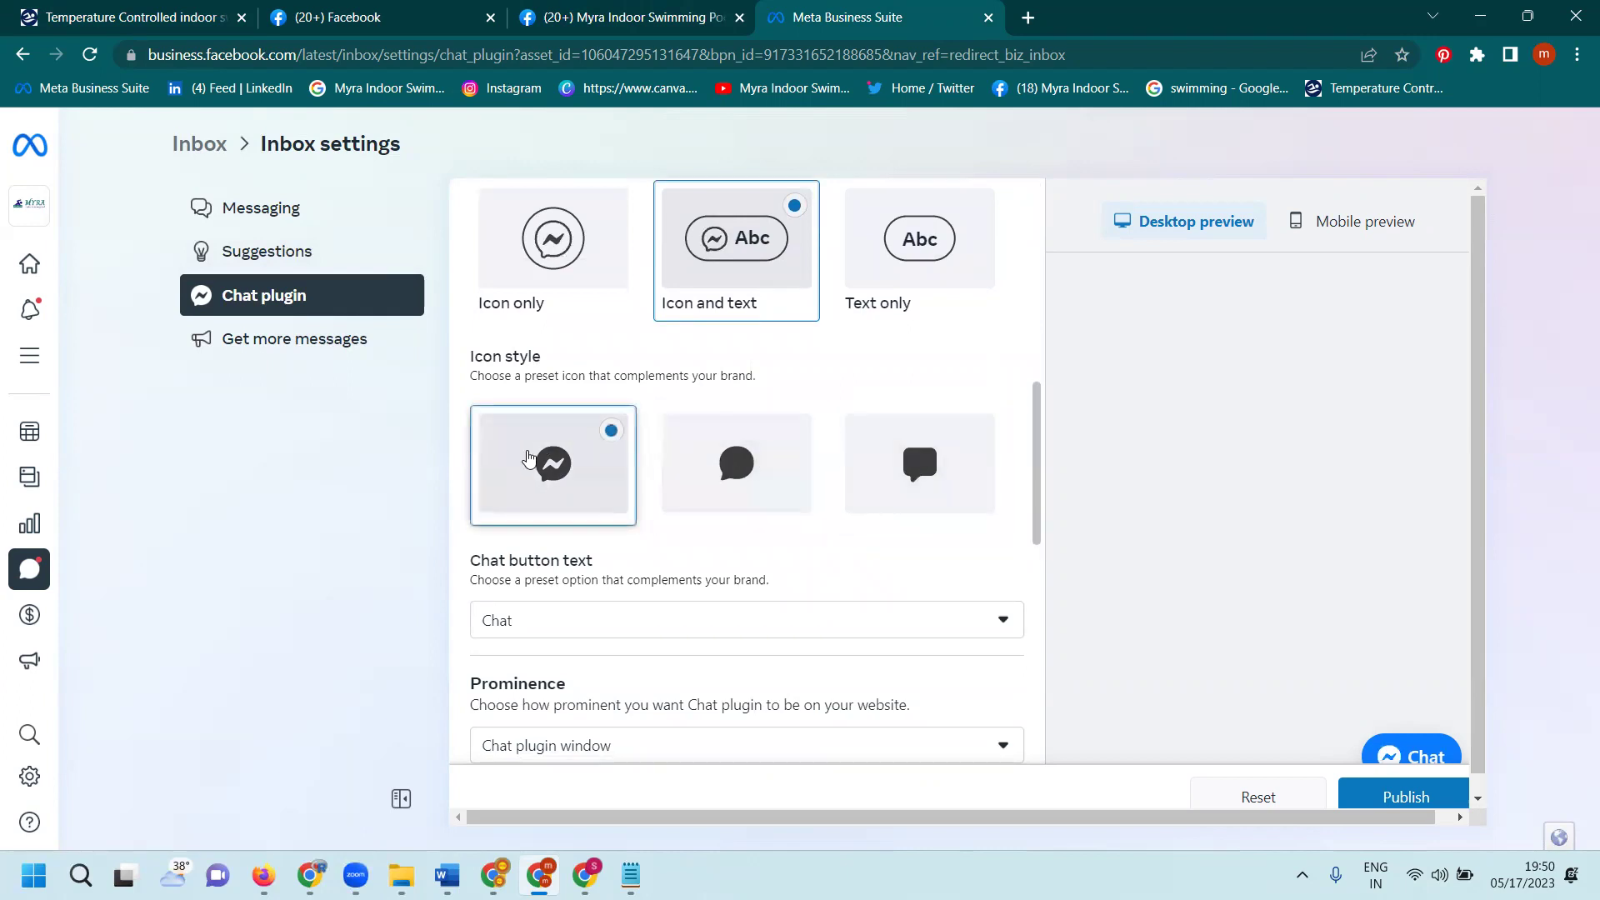
left_click(554, 292)
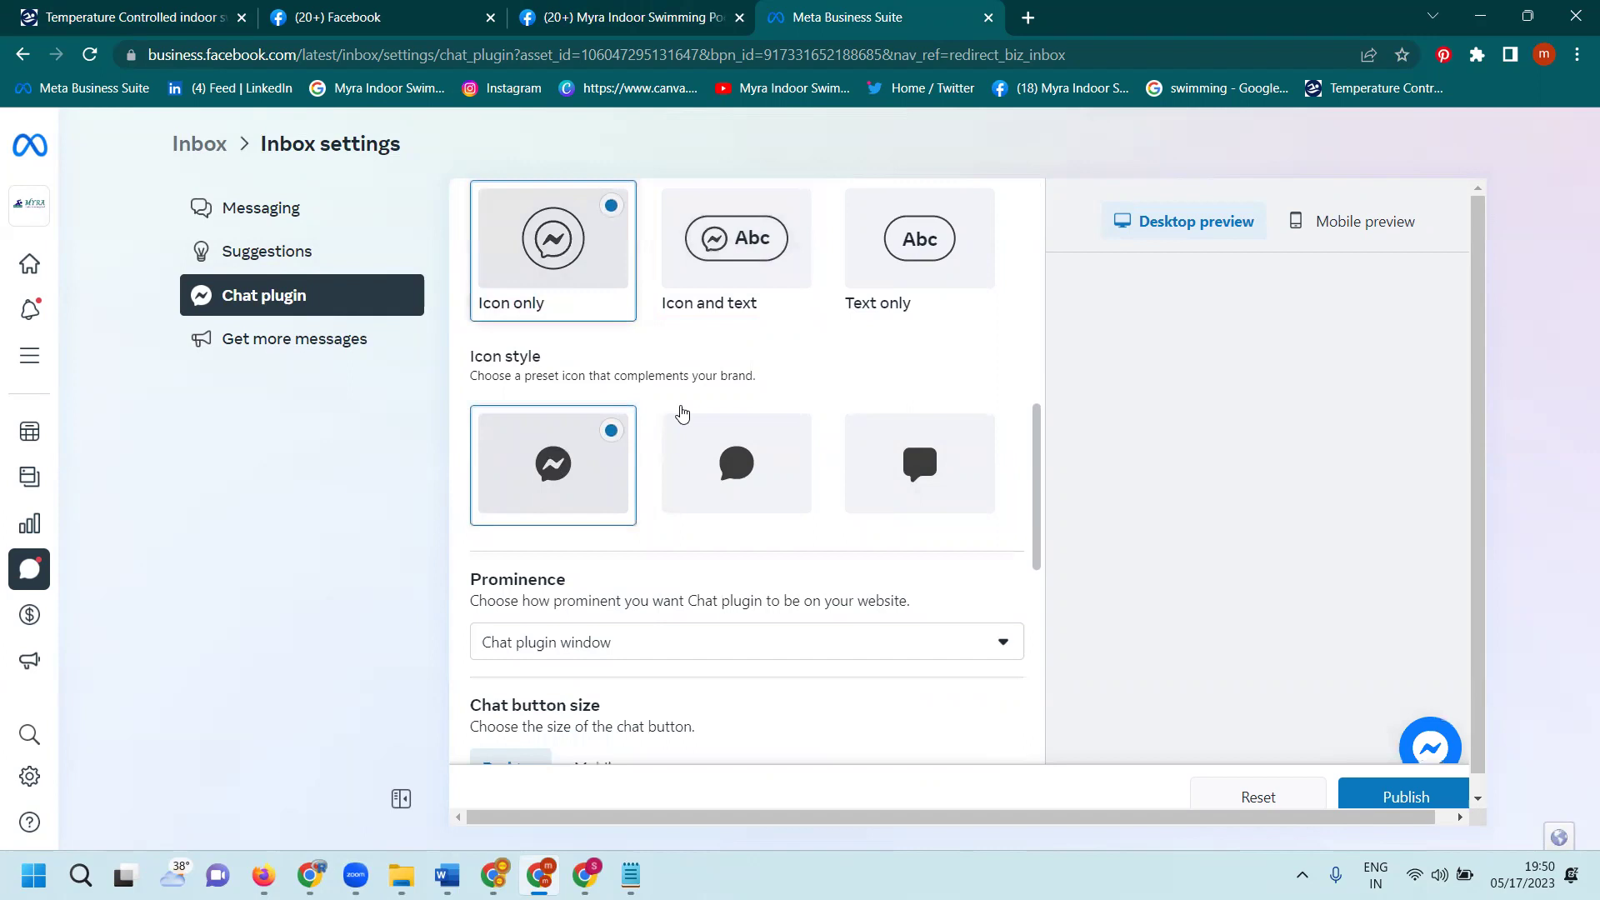
scroll(886, 428, "down", 8)
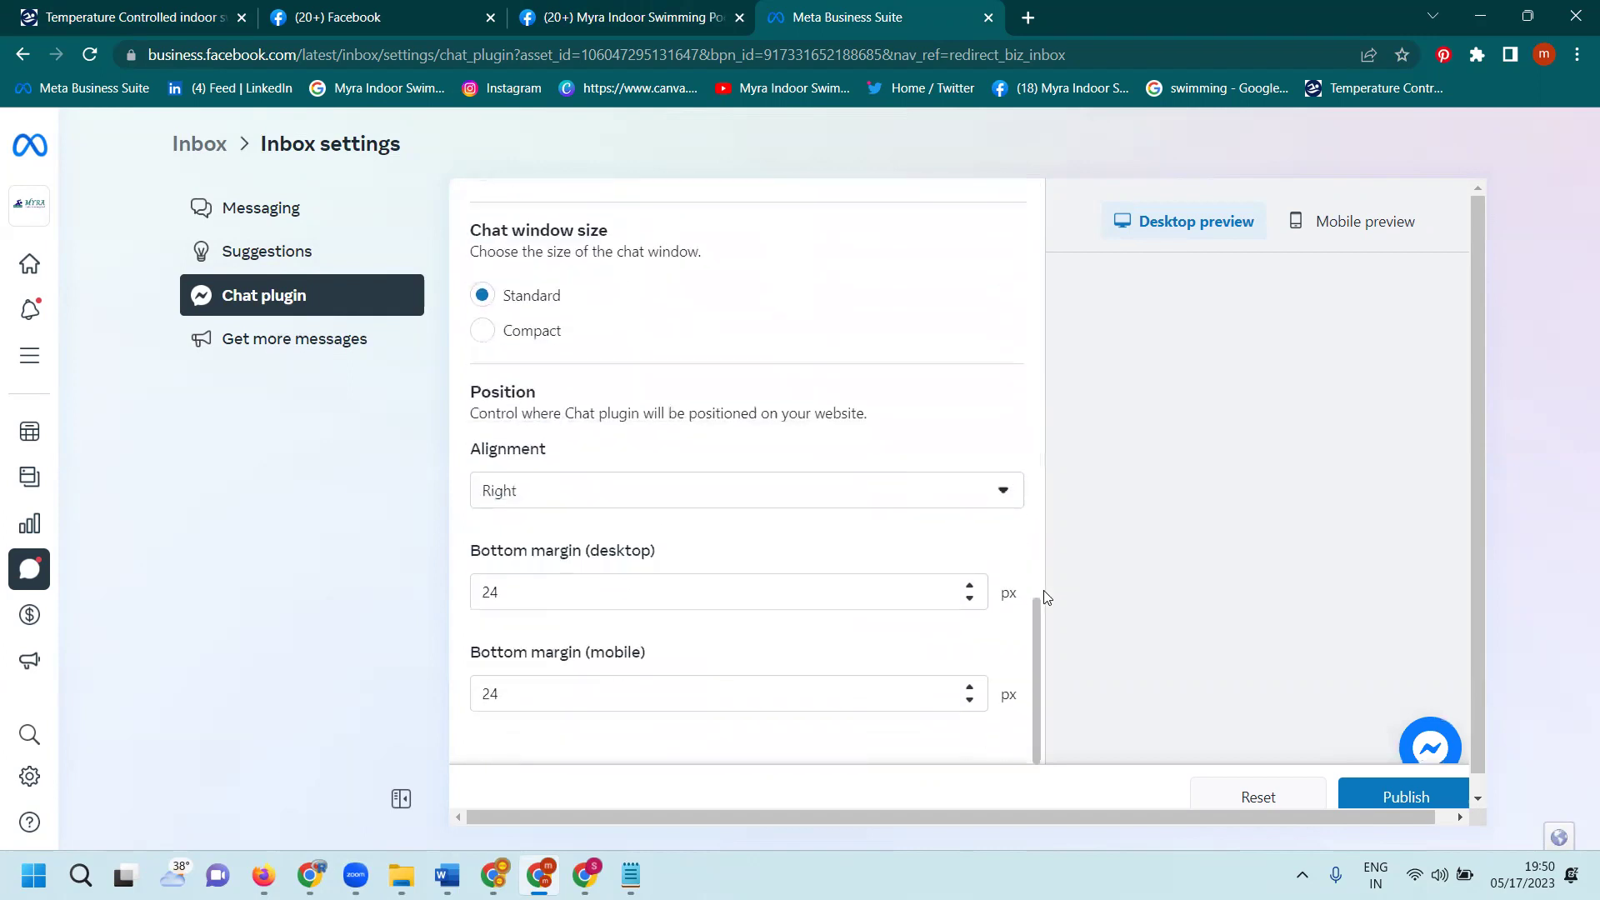
left_click(1400, 797)
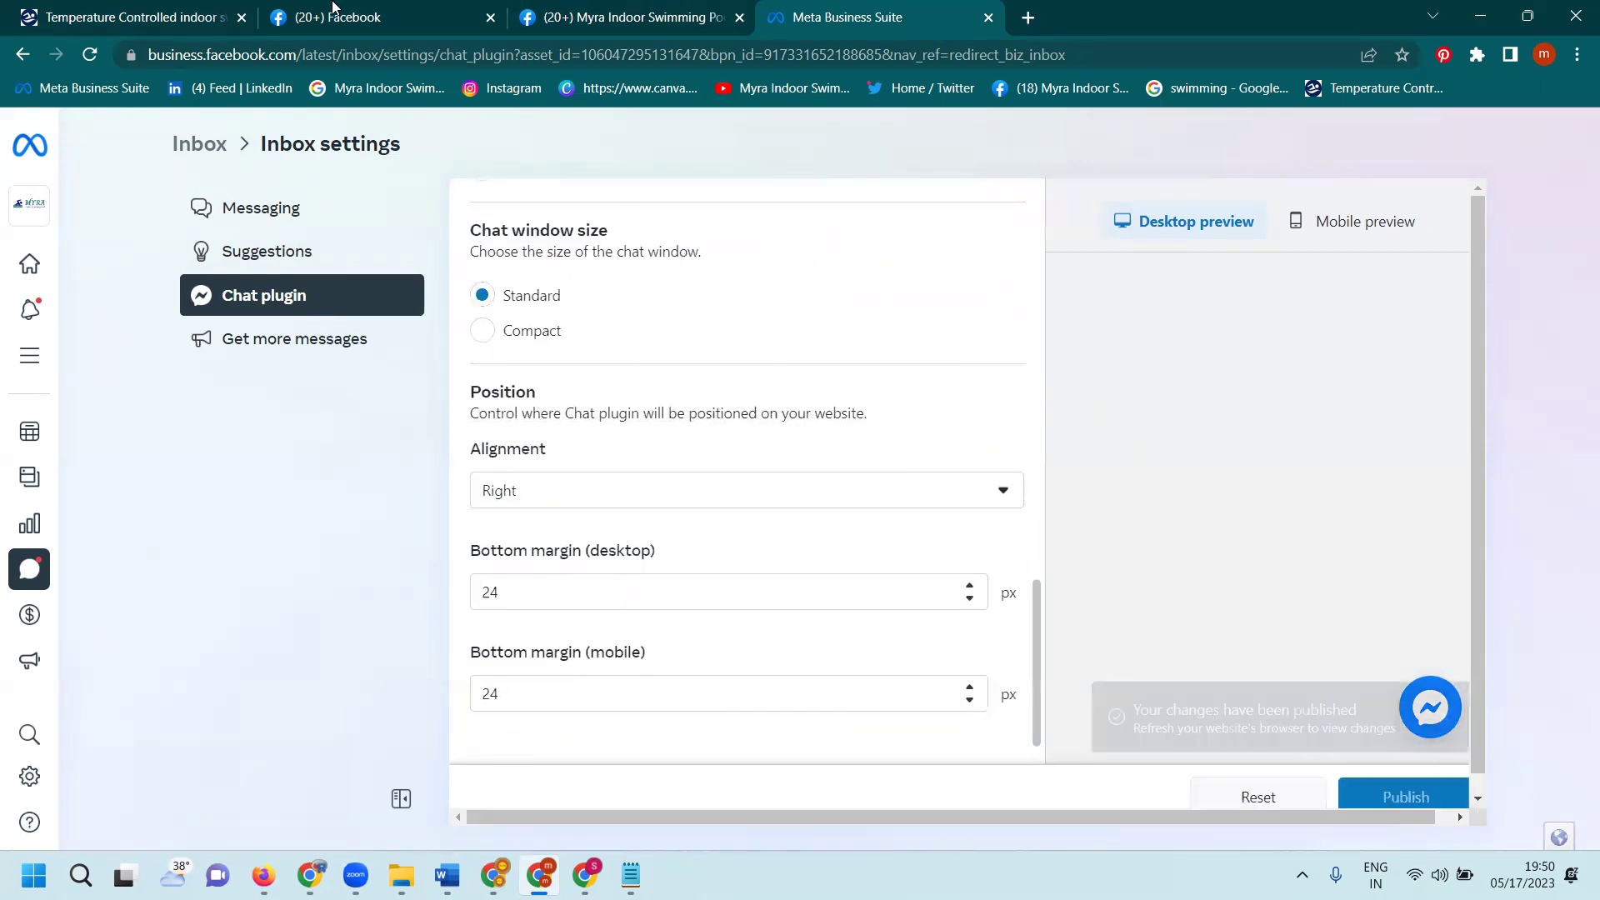
Step: Reload the website's home page and test the chat button by starting a chat
left_click(175, 15)
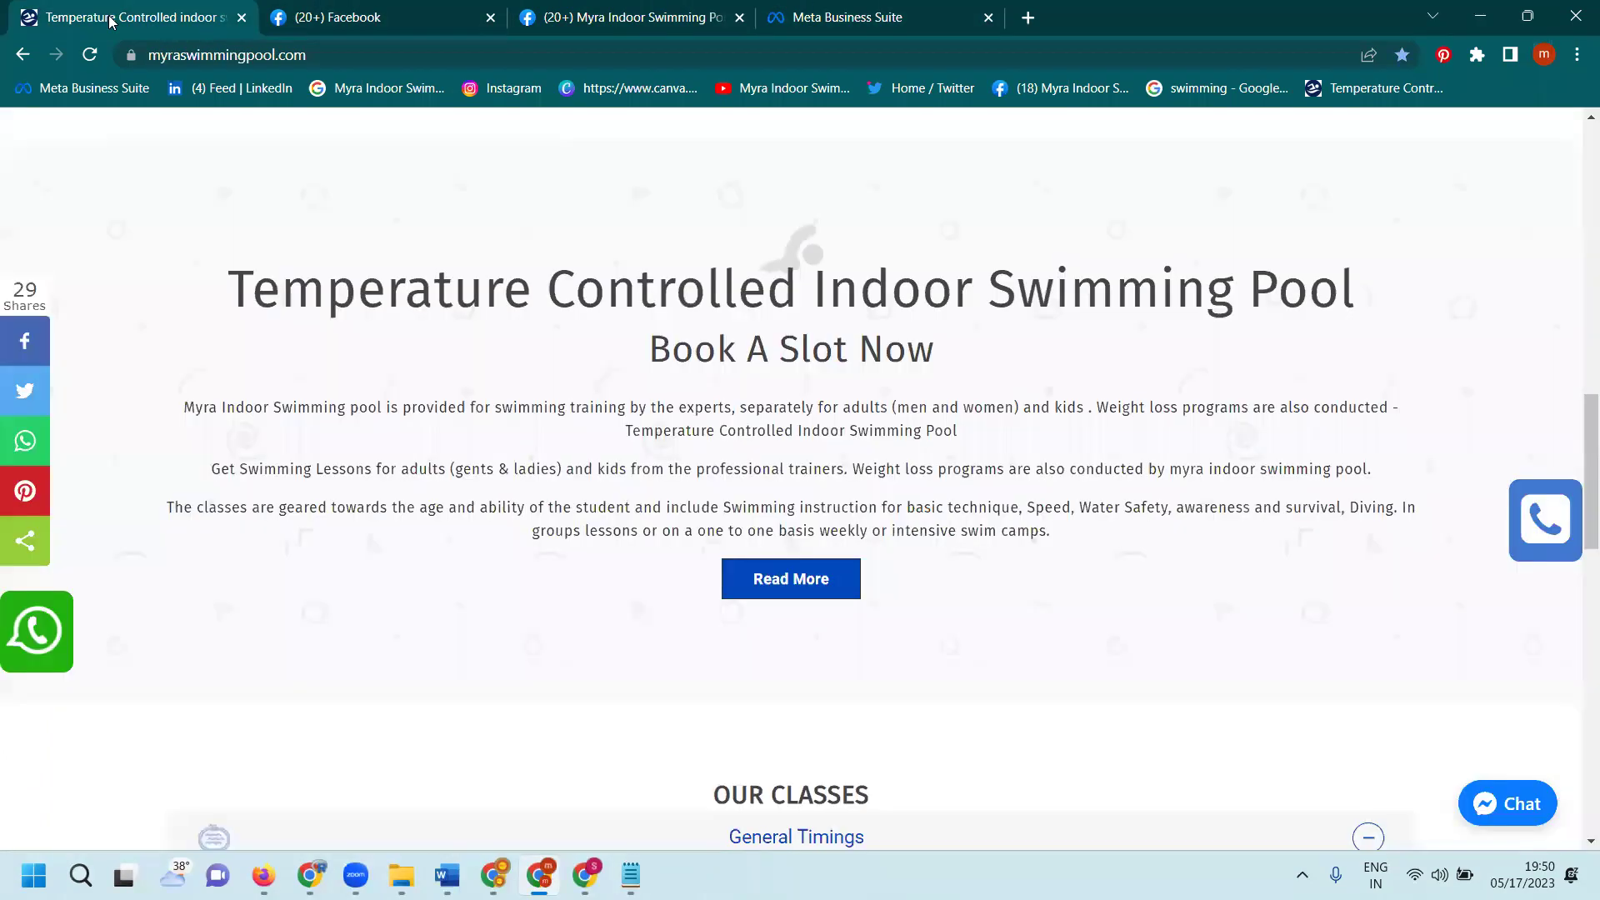
left_click(91, 56)
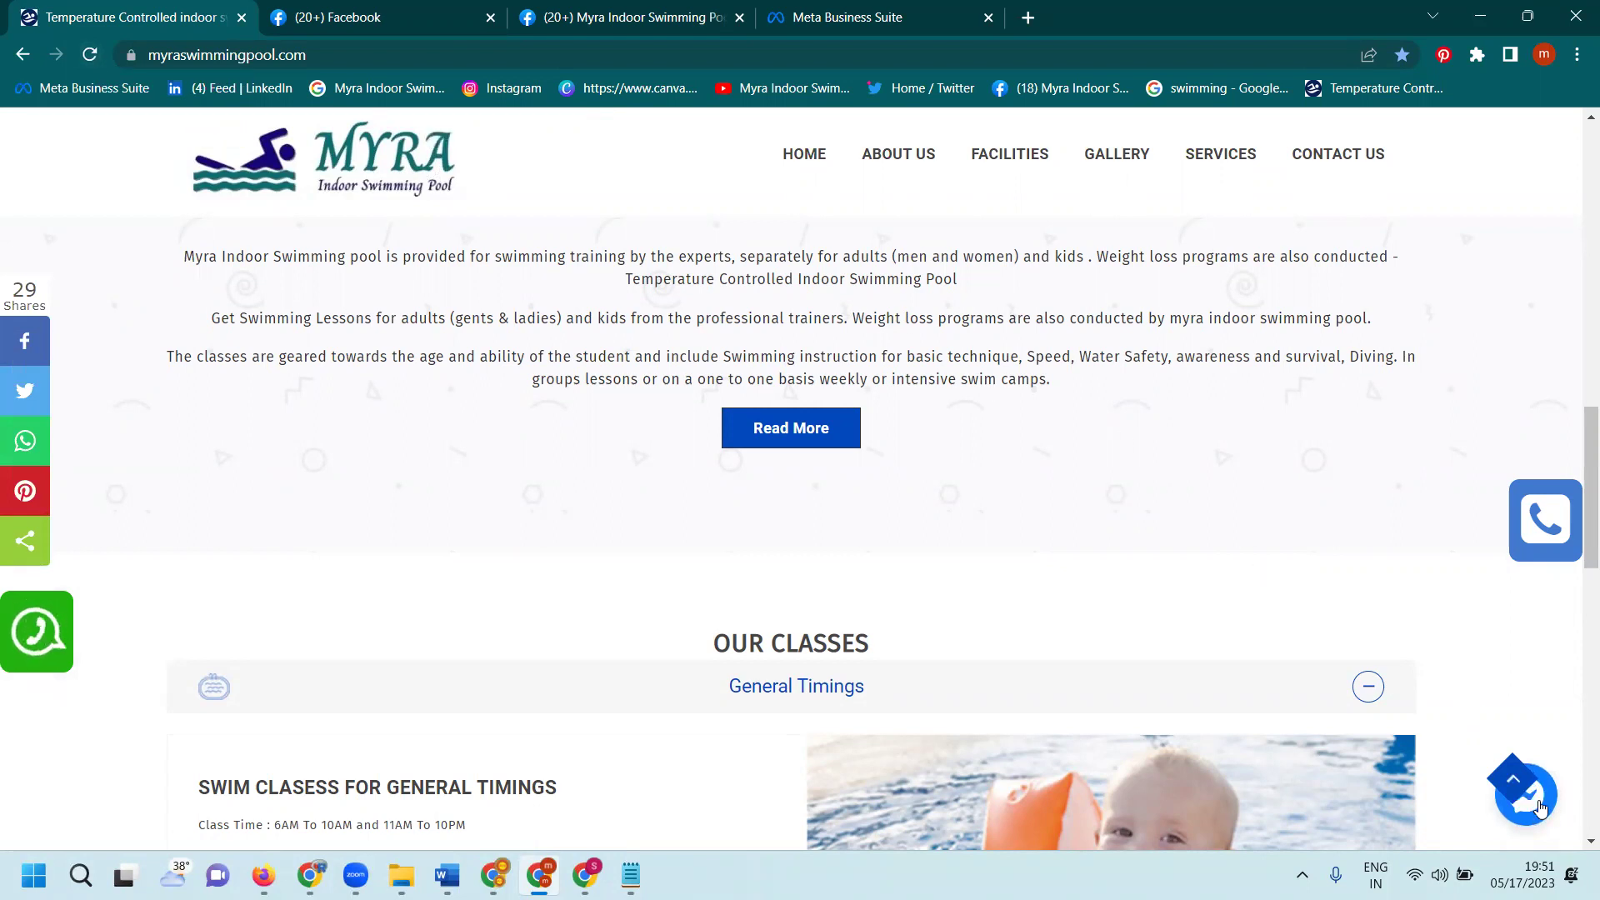
left_click(1540, 812)
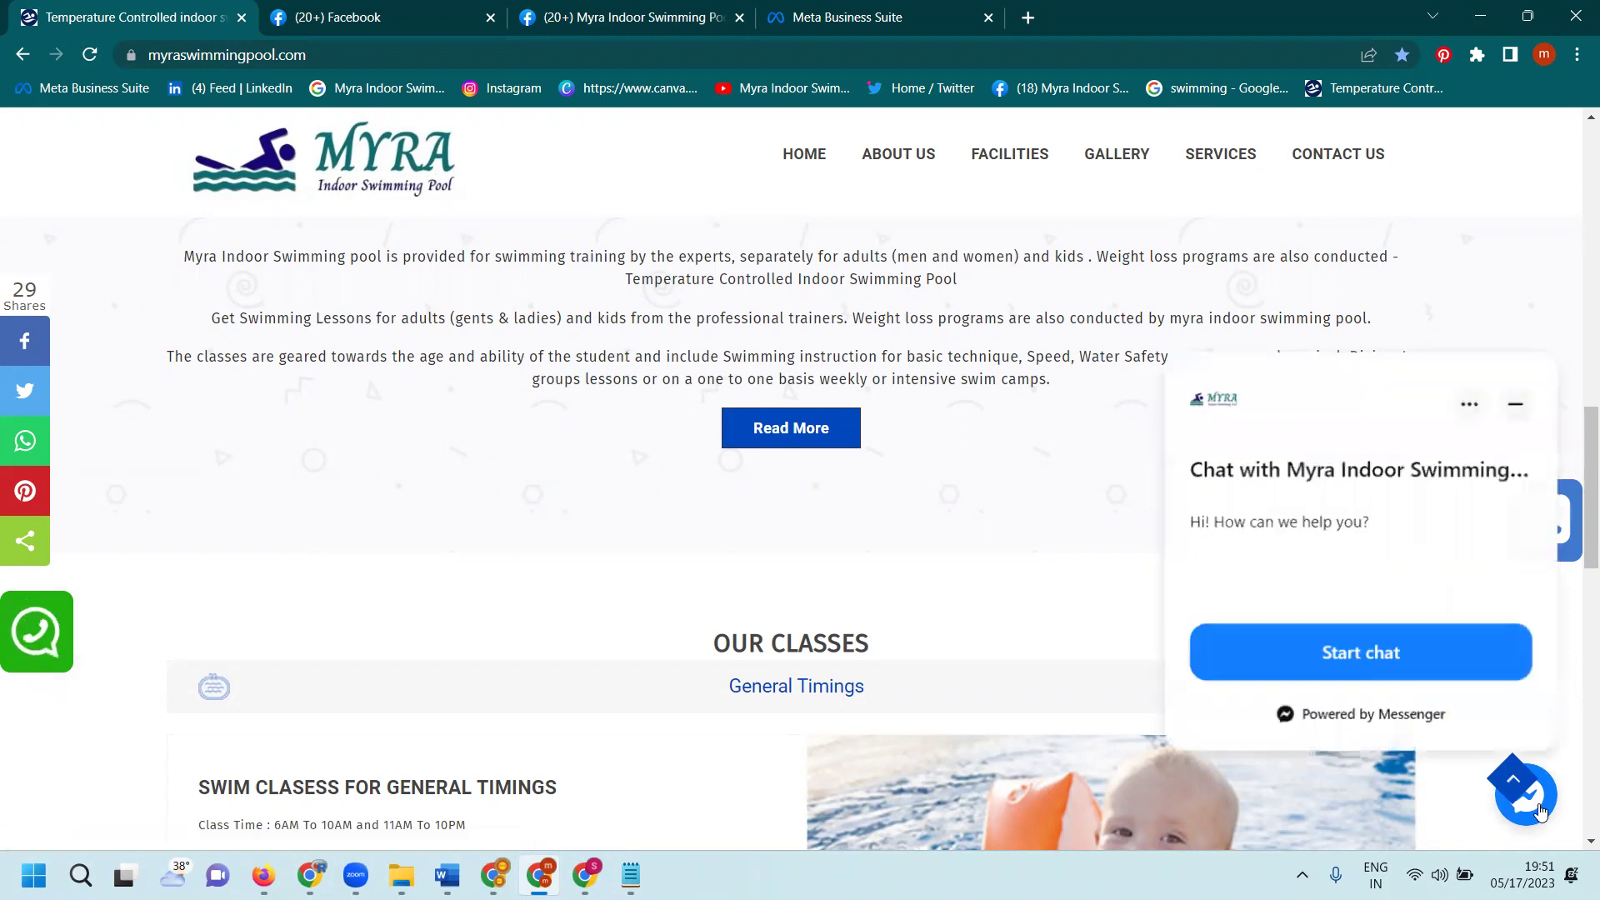
left_click(1414, 659)
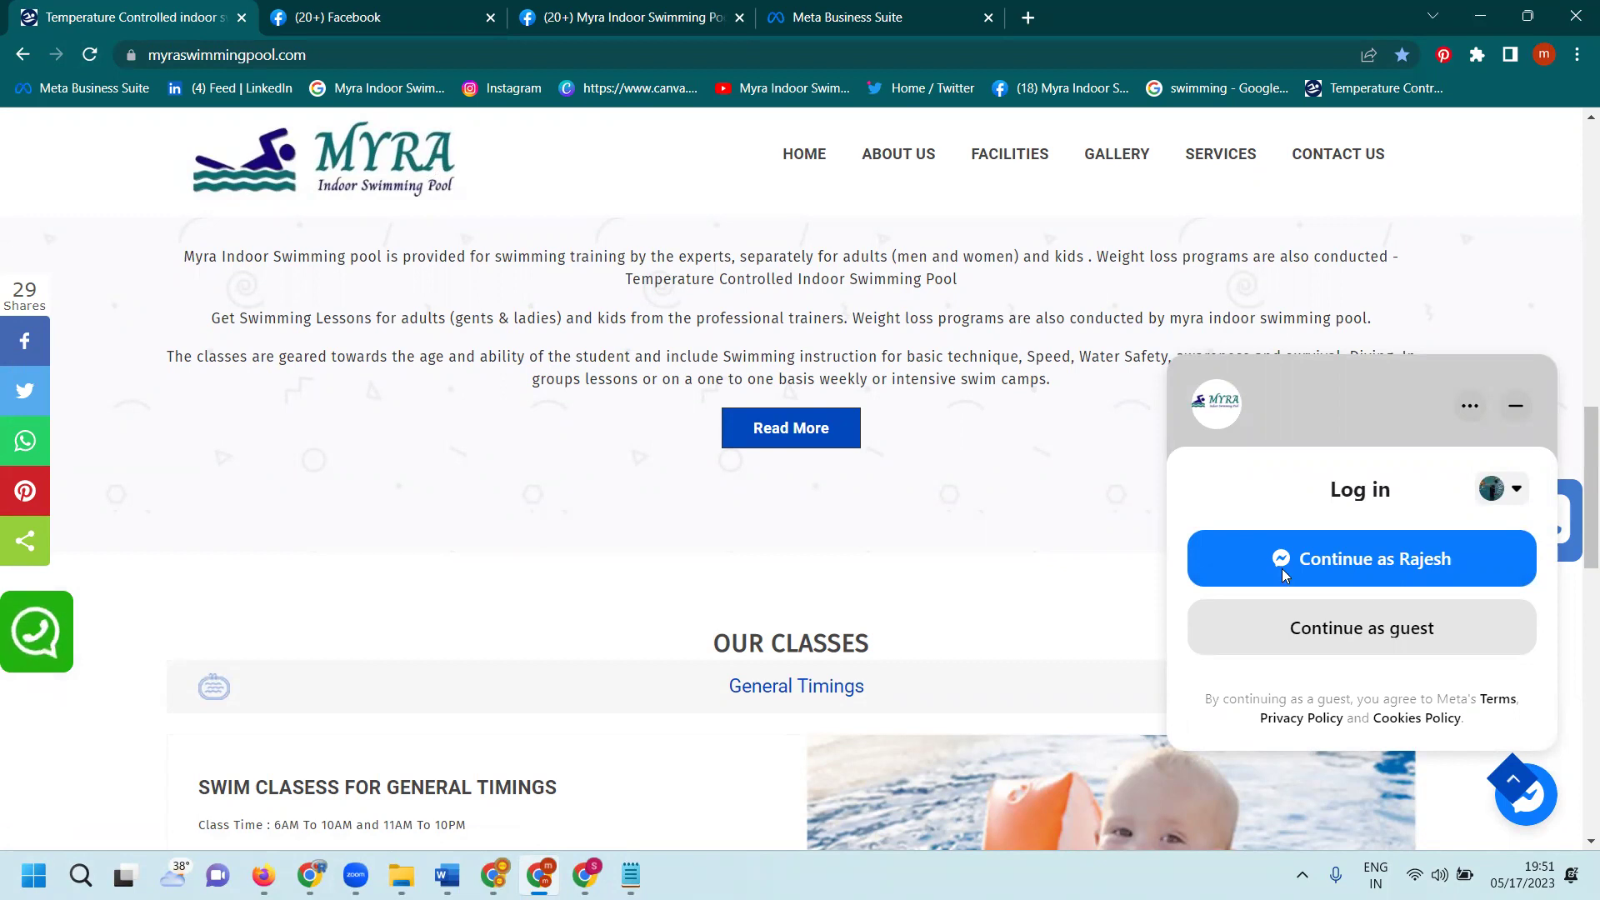
Step: Try the Chat plugin's prominence options, set Prominence to Button and greeting and publish the change
left_click(868, 10)
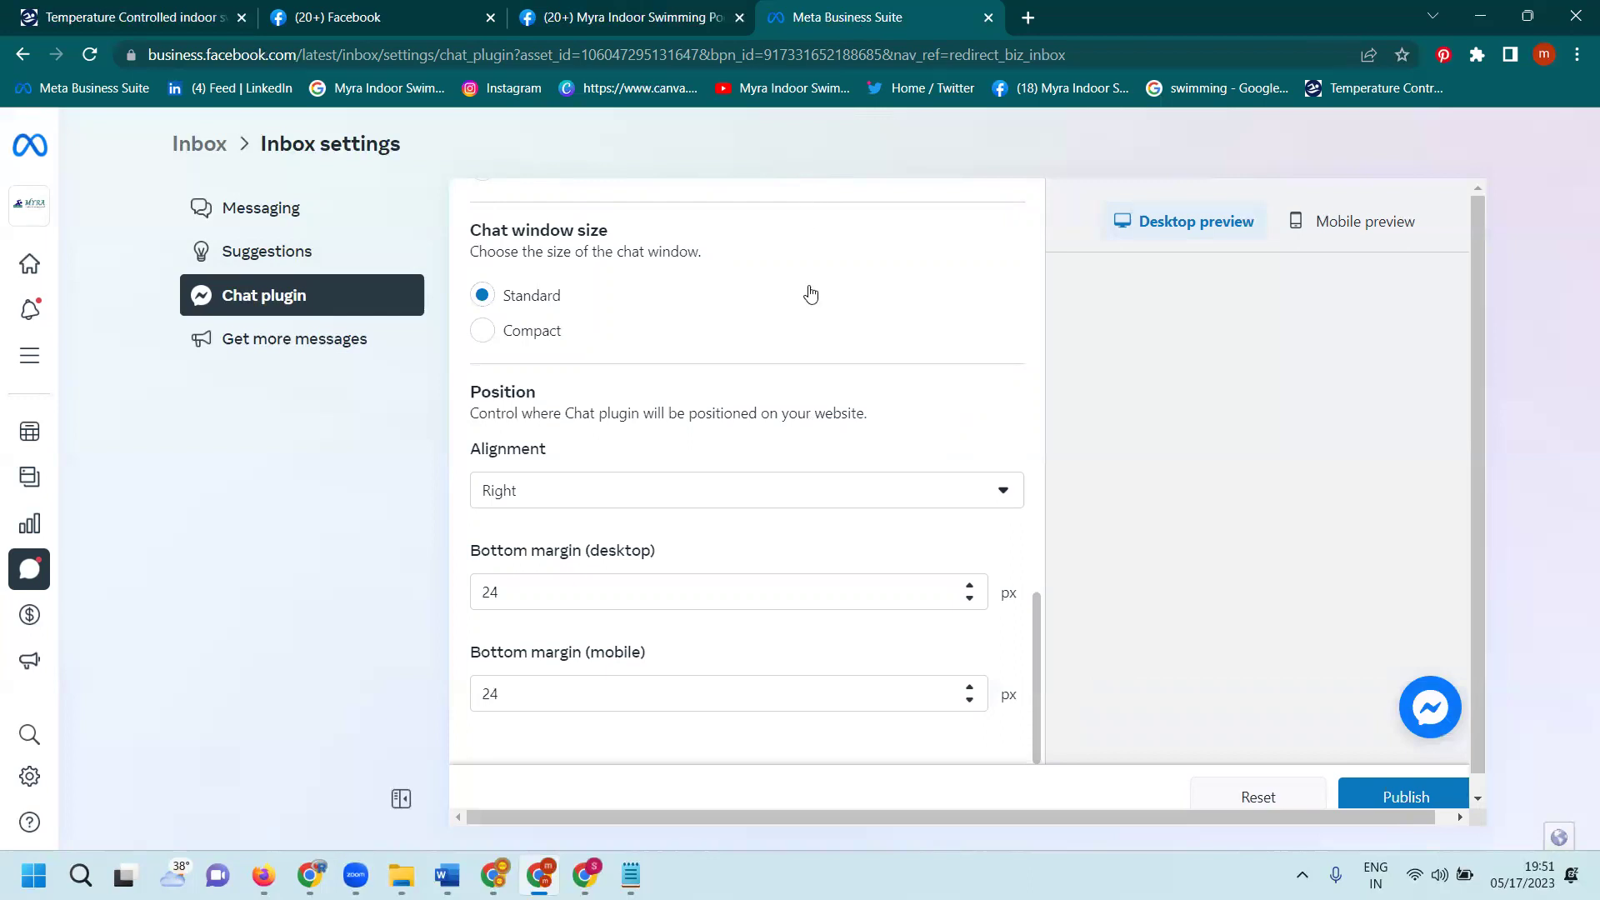
scroll(812, 458, "up", 6)
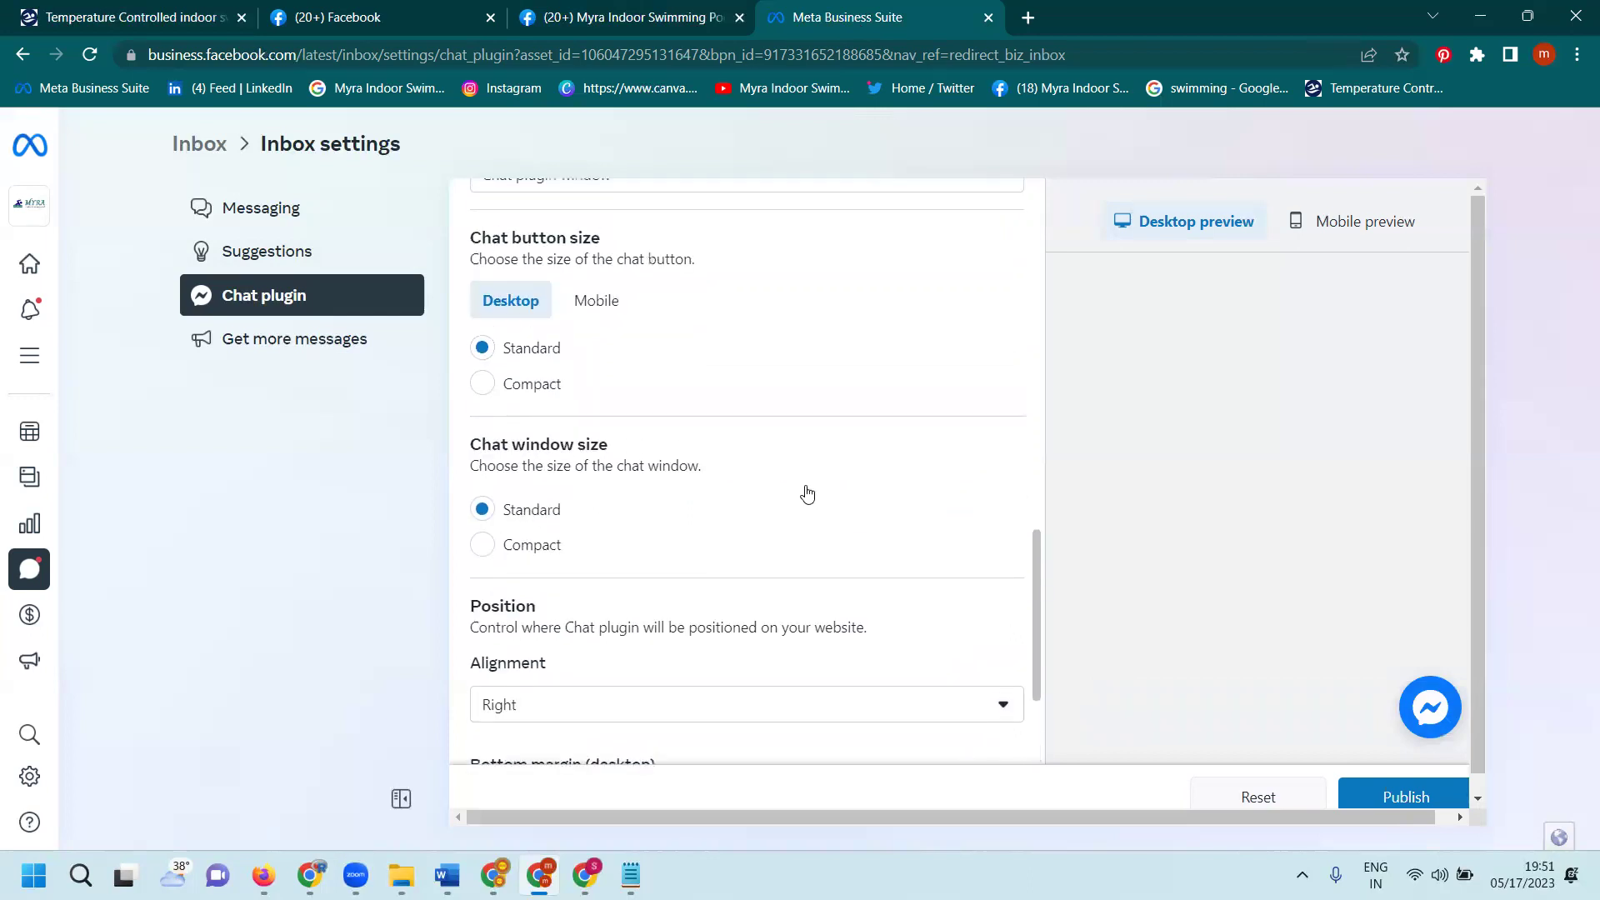
scroll(808, 494, "up", 1)
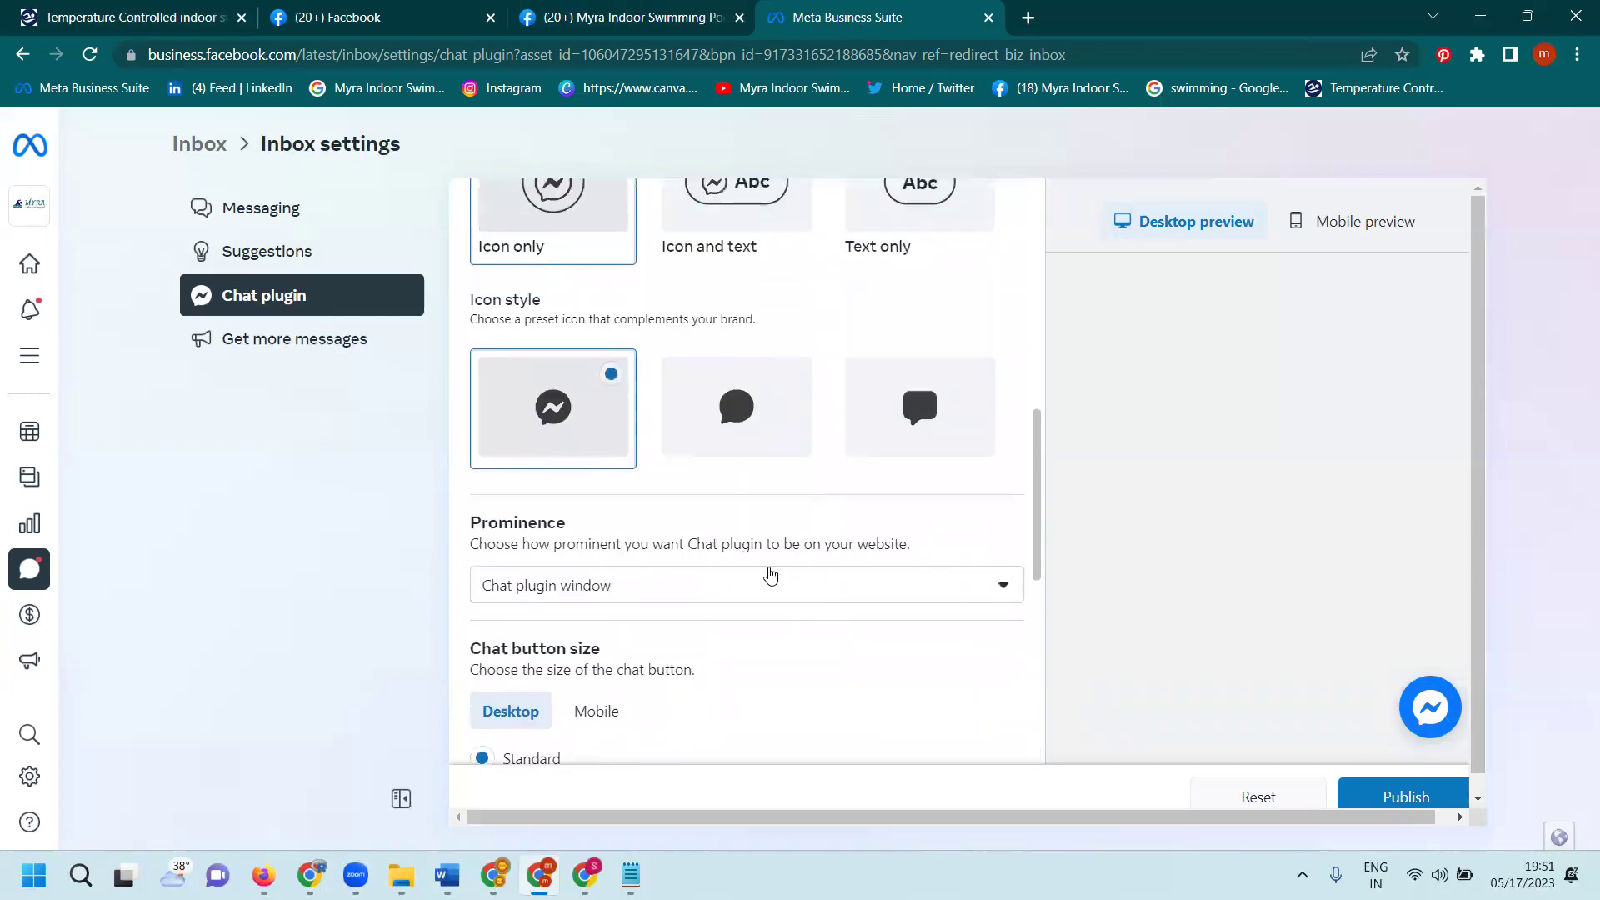
left_click(768, 577)
scroll(750, 550, "down", 2)
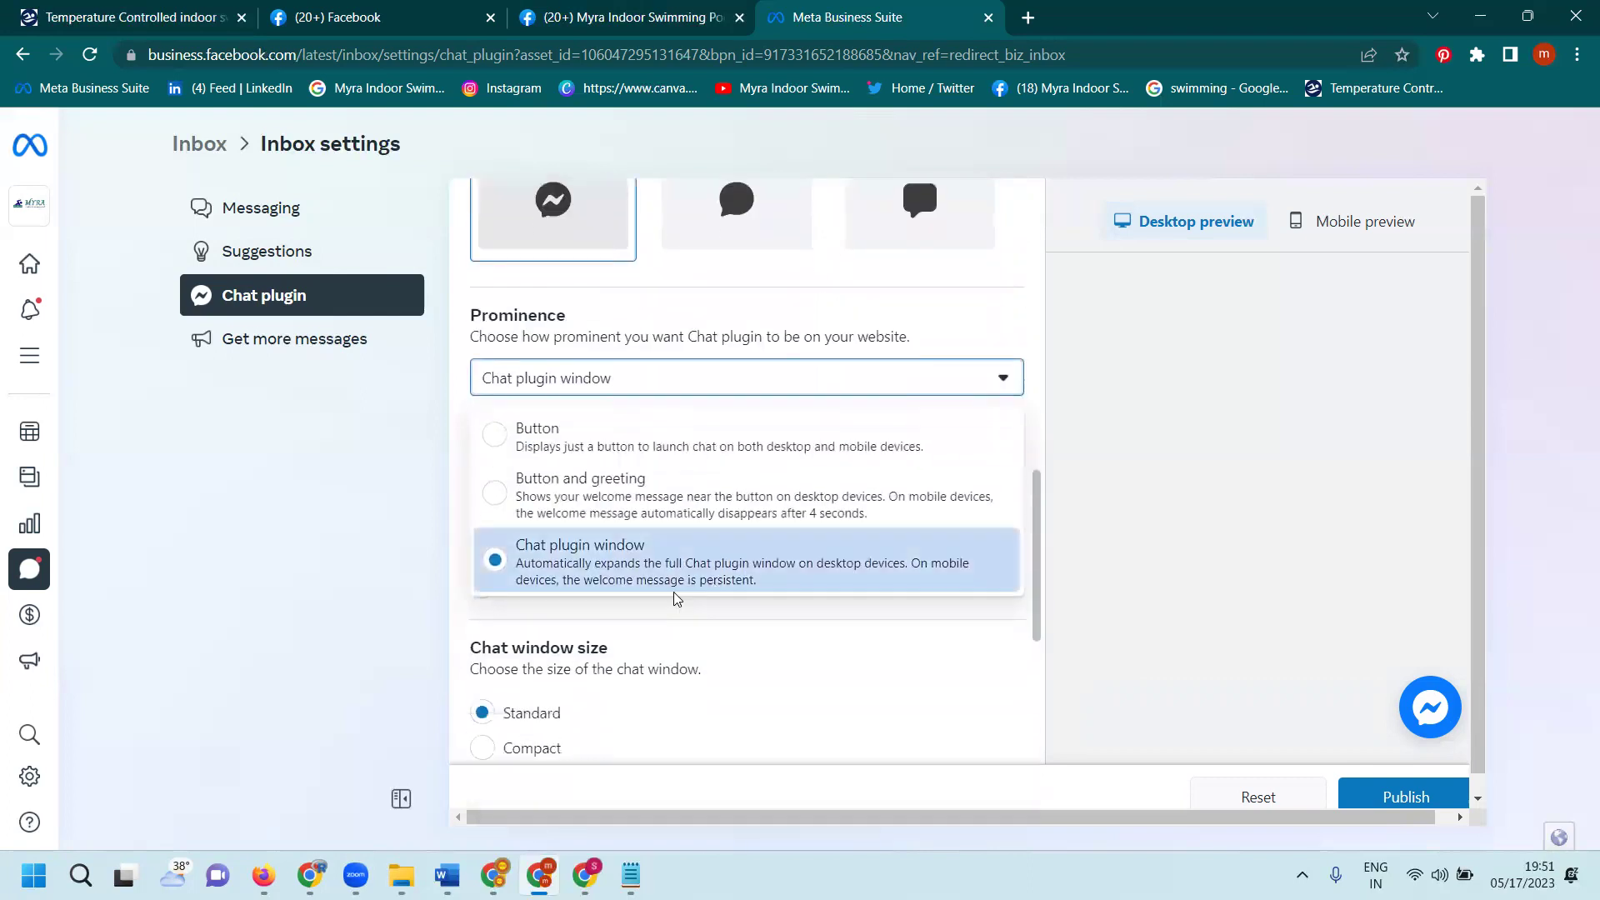
left_click(581, 505)
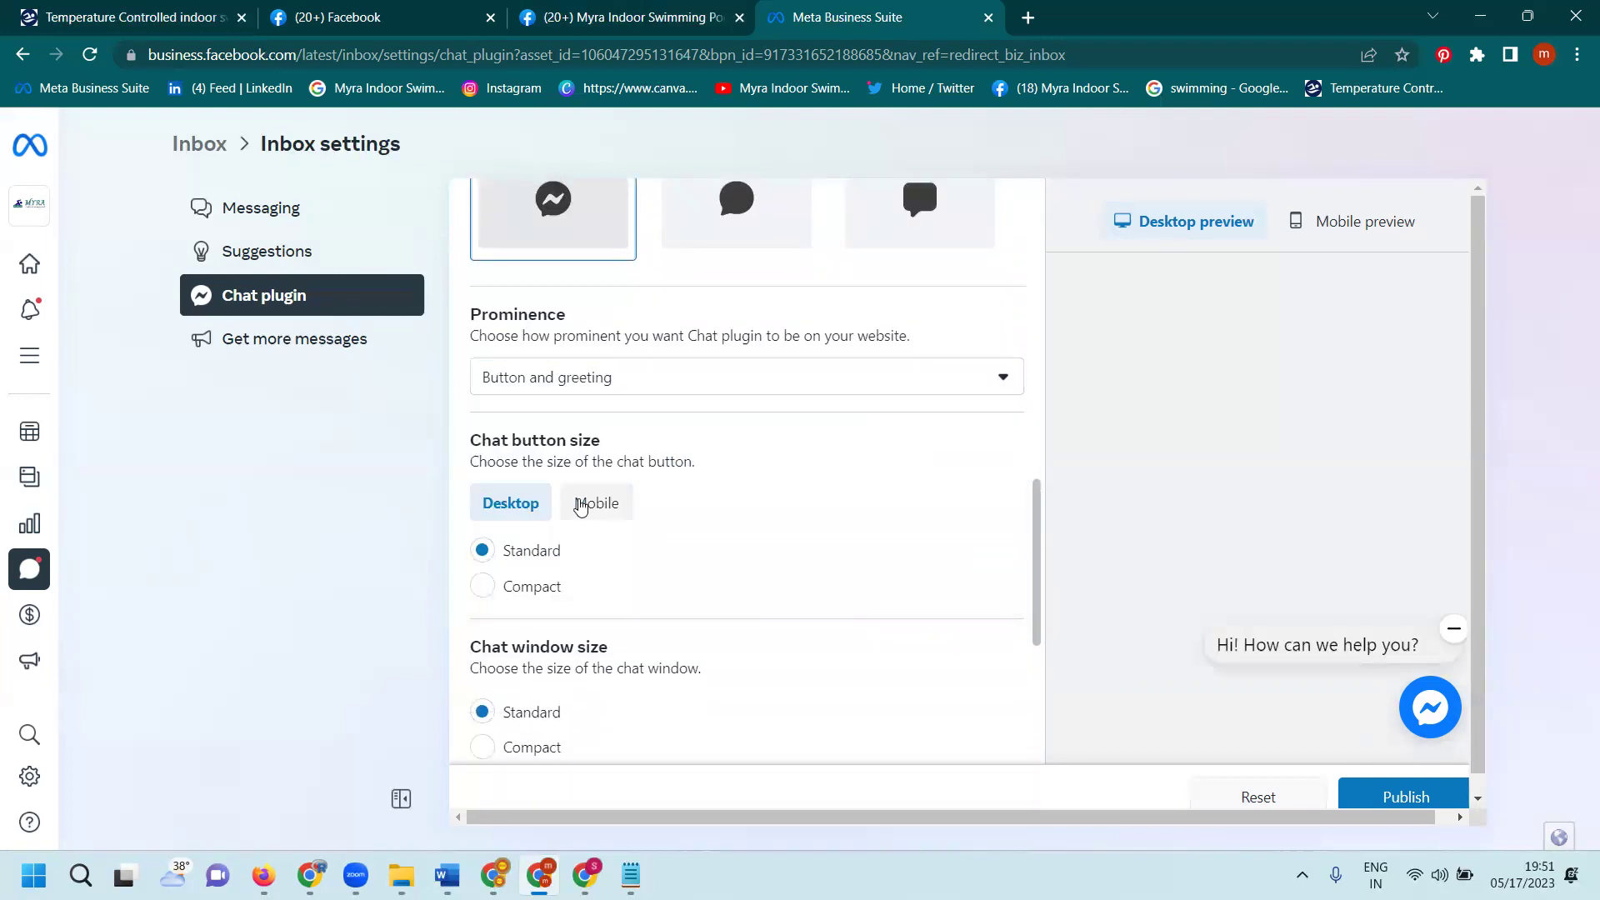
left_click(550, 377)
left_click(546, 429)
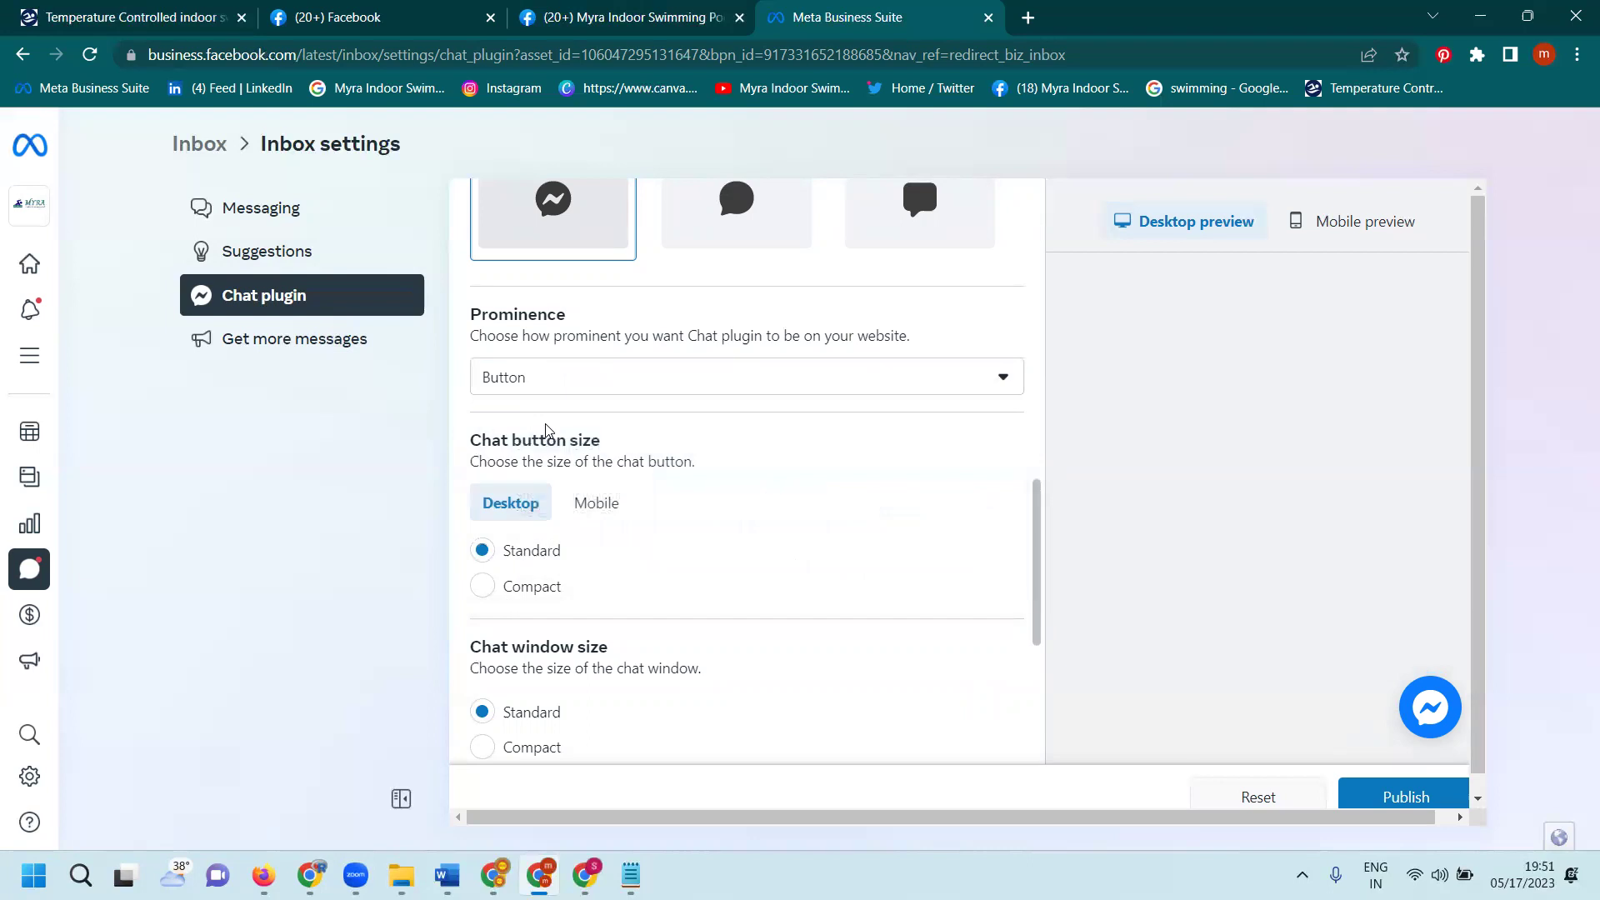
left_click(564, 377)
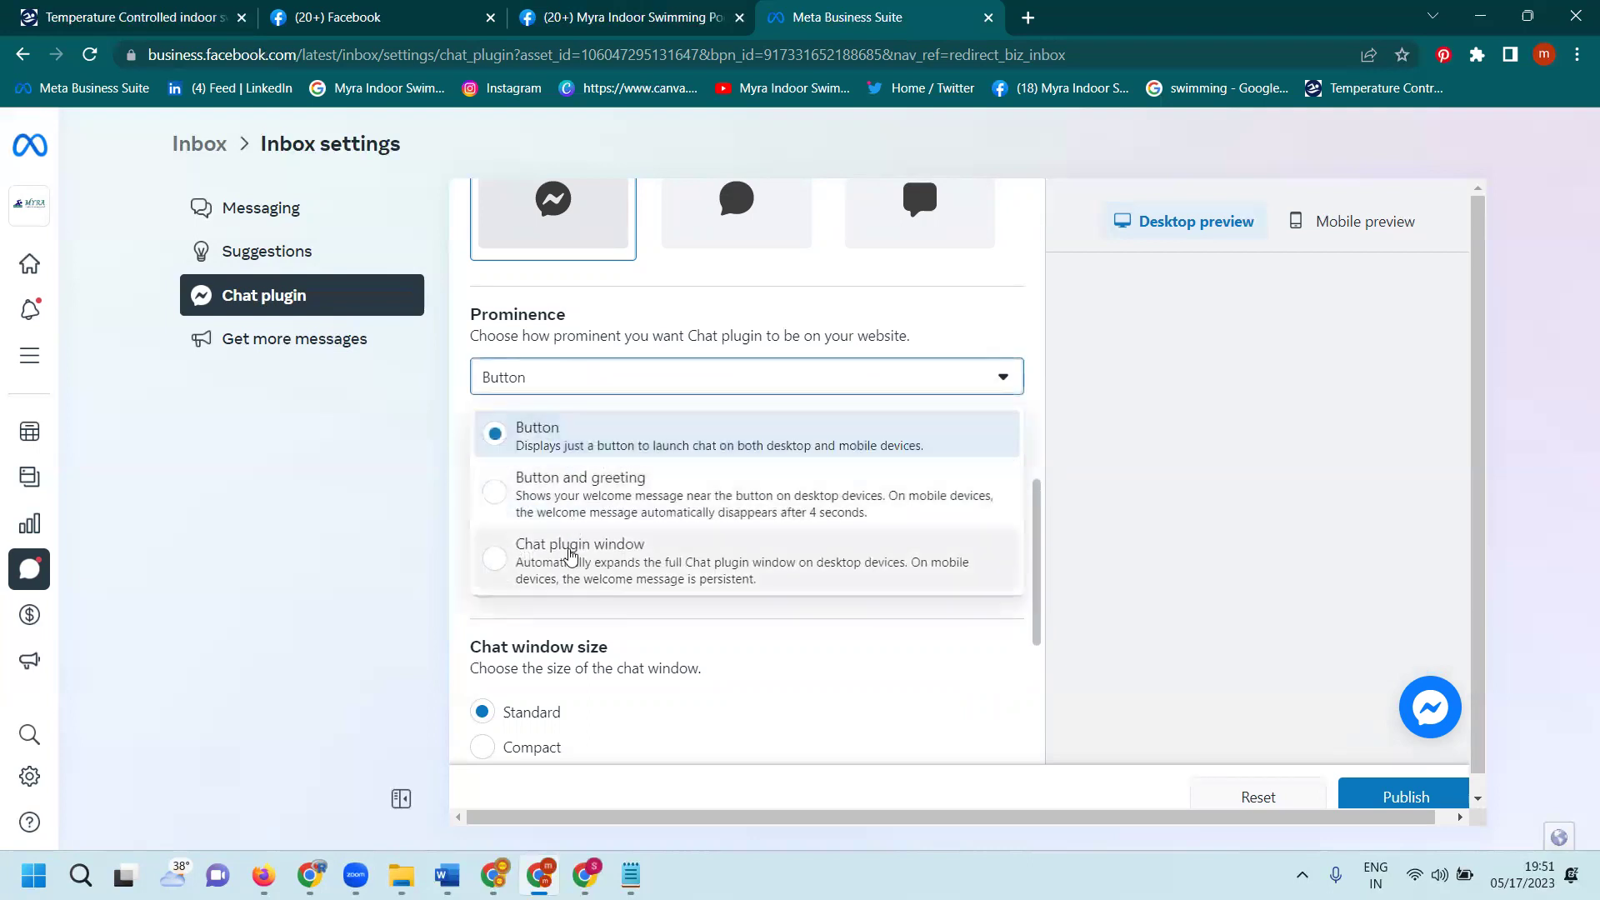
left_click(579, 510)
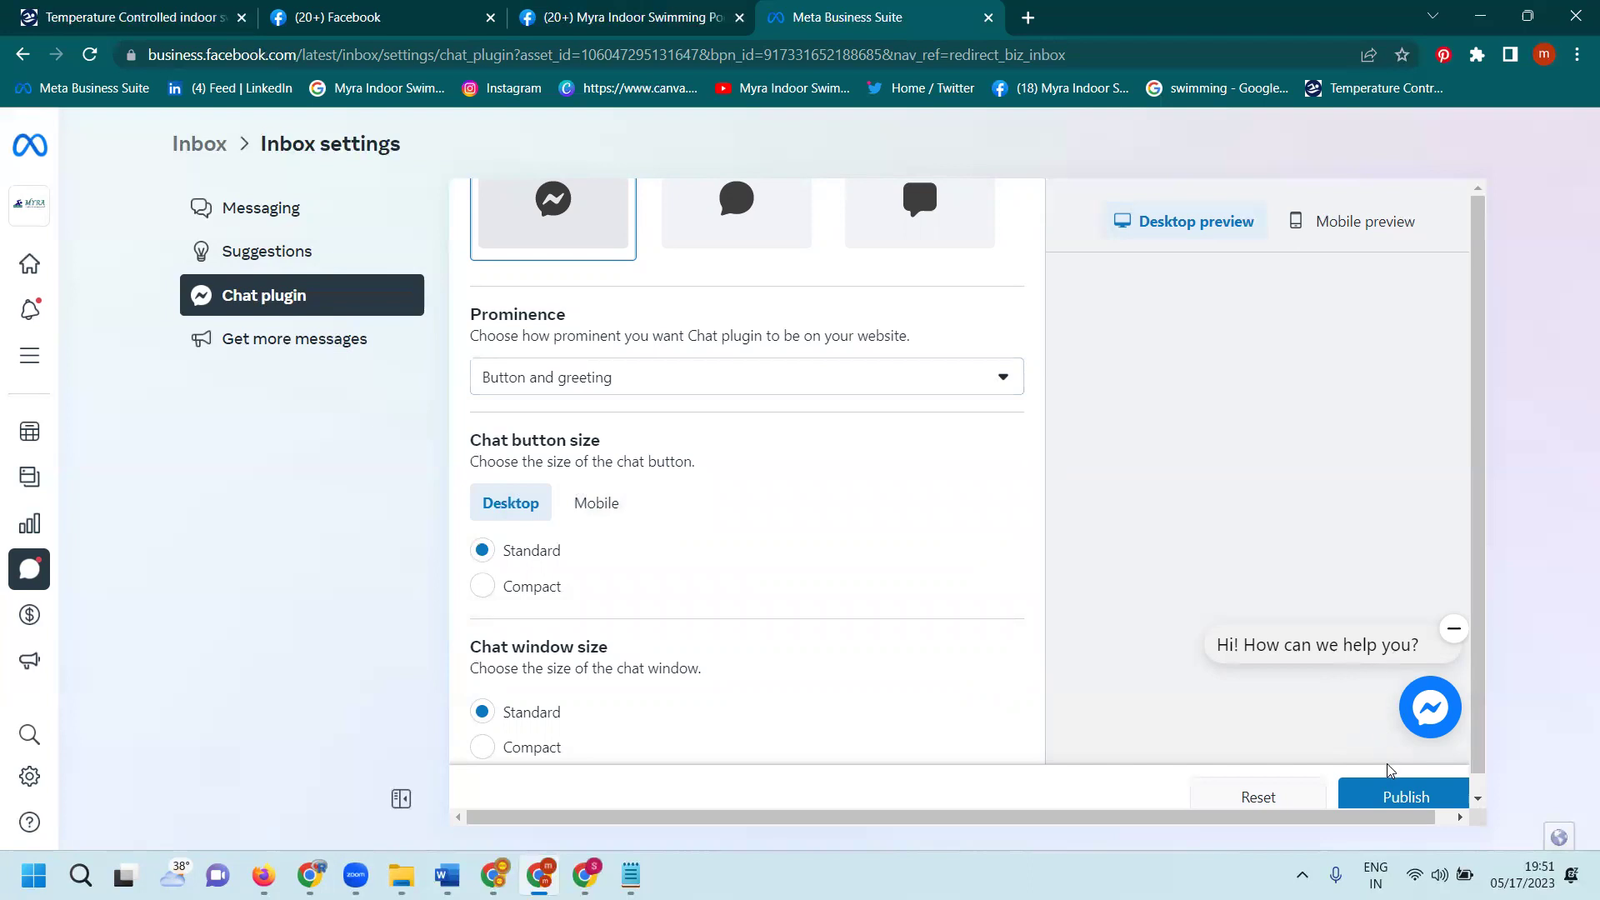
left_click(1397, 798)
Step: Set the chat button display to Icon and text in the Chat plugin settings
scroll(775, 536, "down", 5)
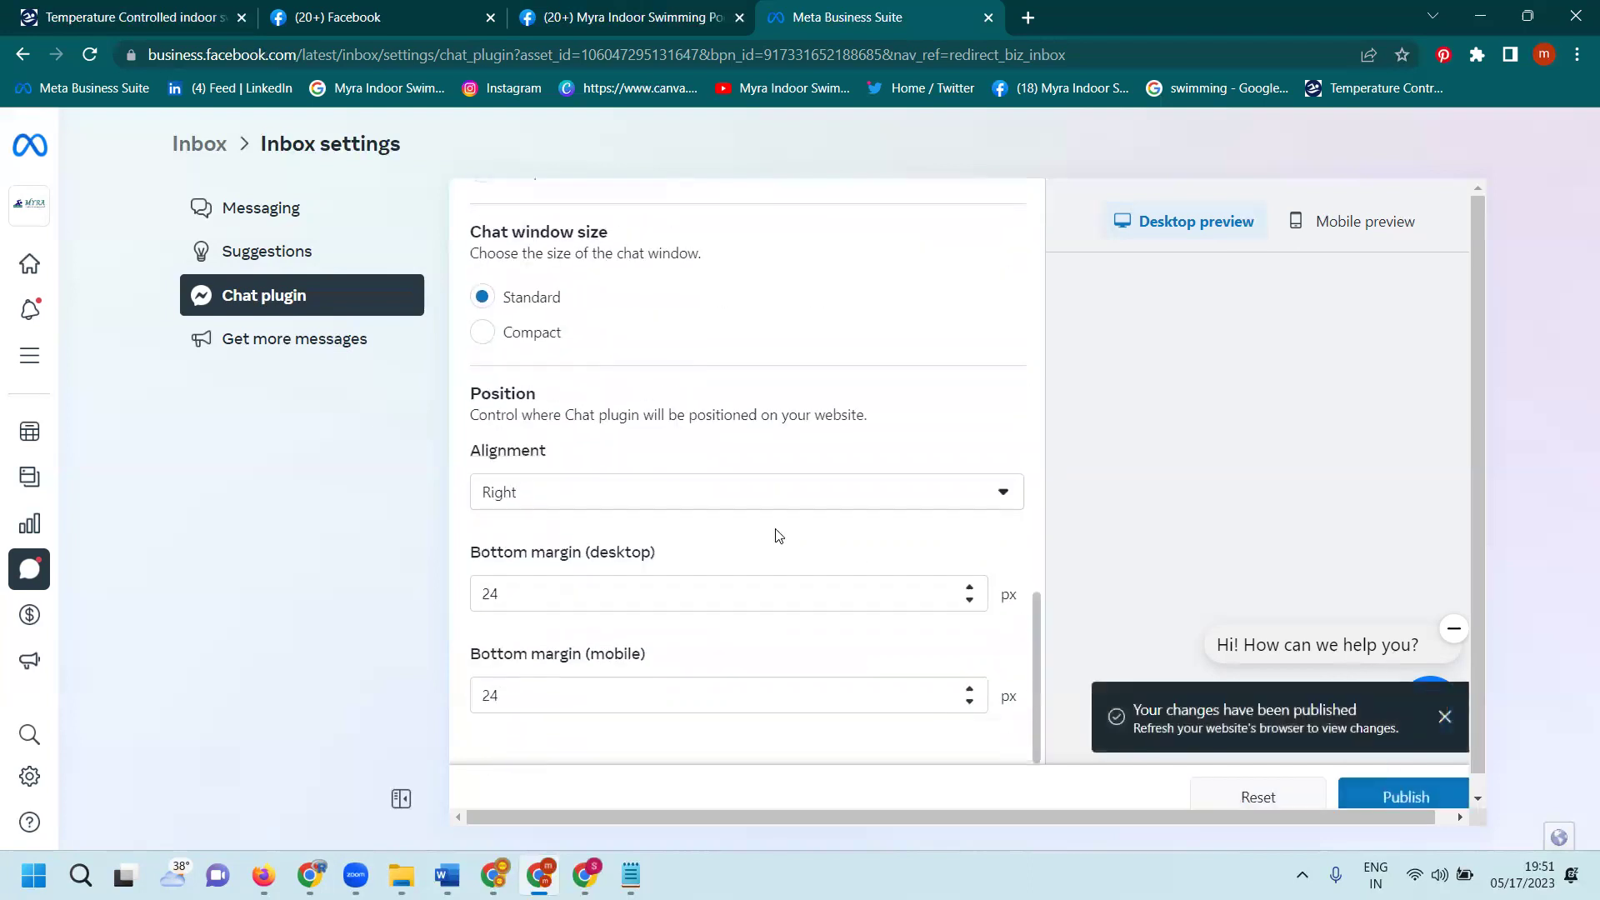
scroll(758, 511, "up", 7)
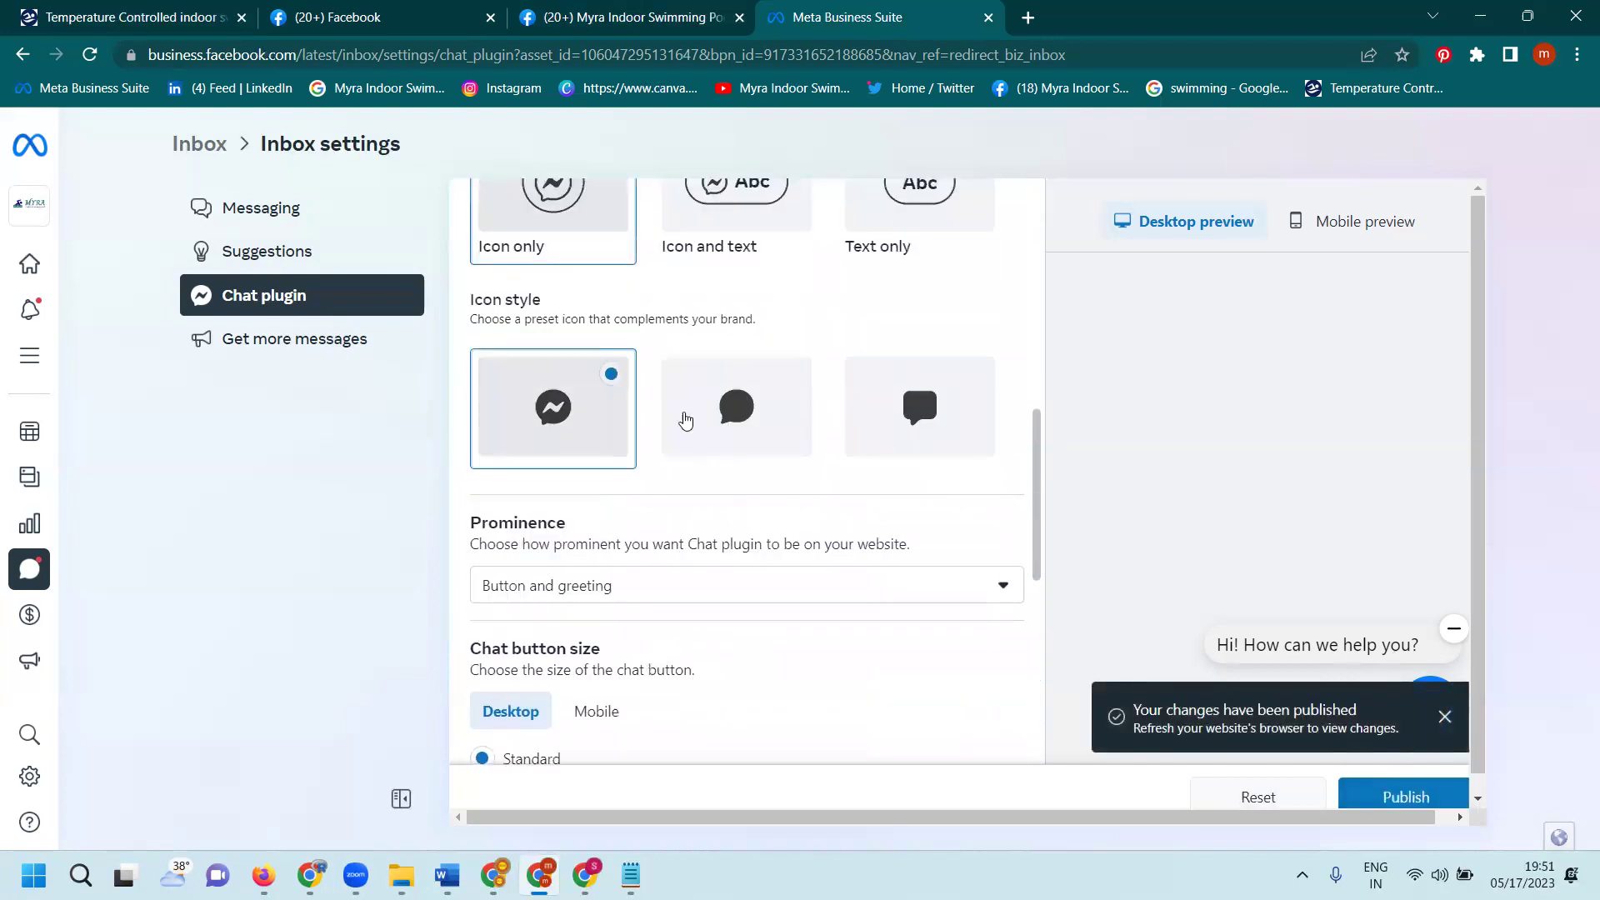
left_click(700, 250)
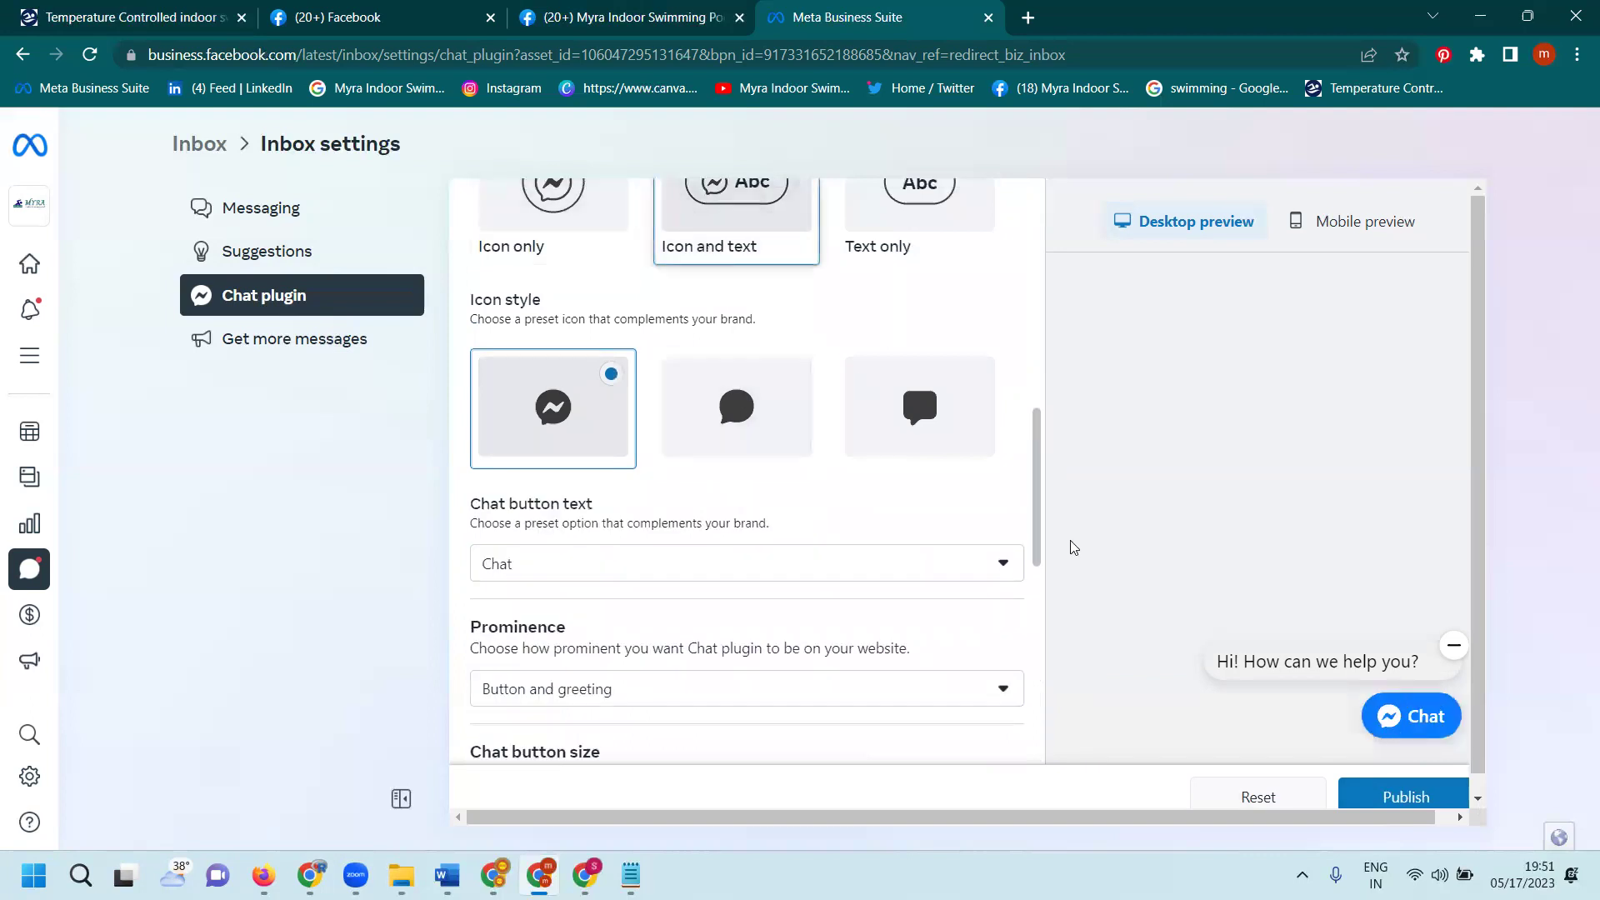
Step: Publish the chat button display change and return to the Chat plugin's Guest chat settings
left_click(1405, 795)
scroll(855, 504, "up", 5)
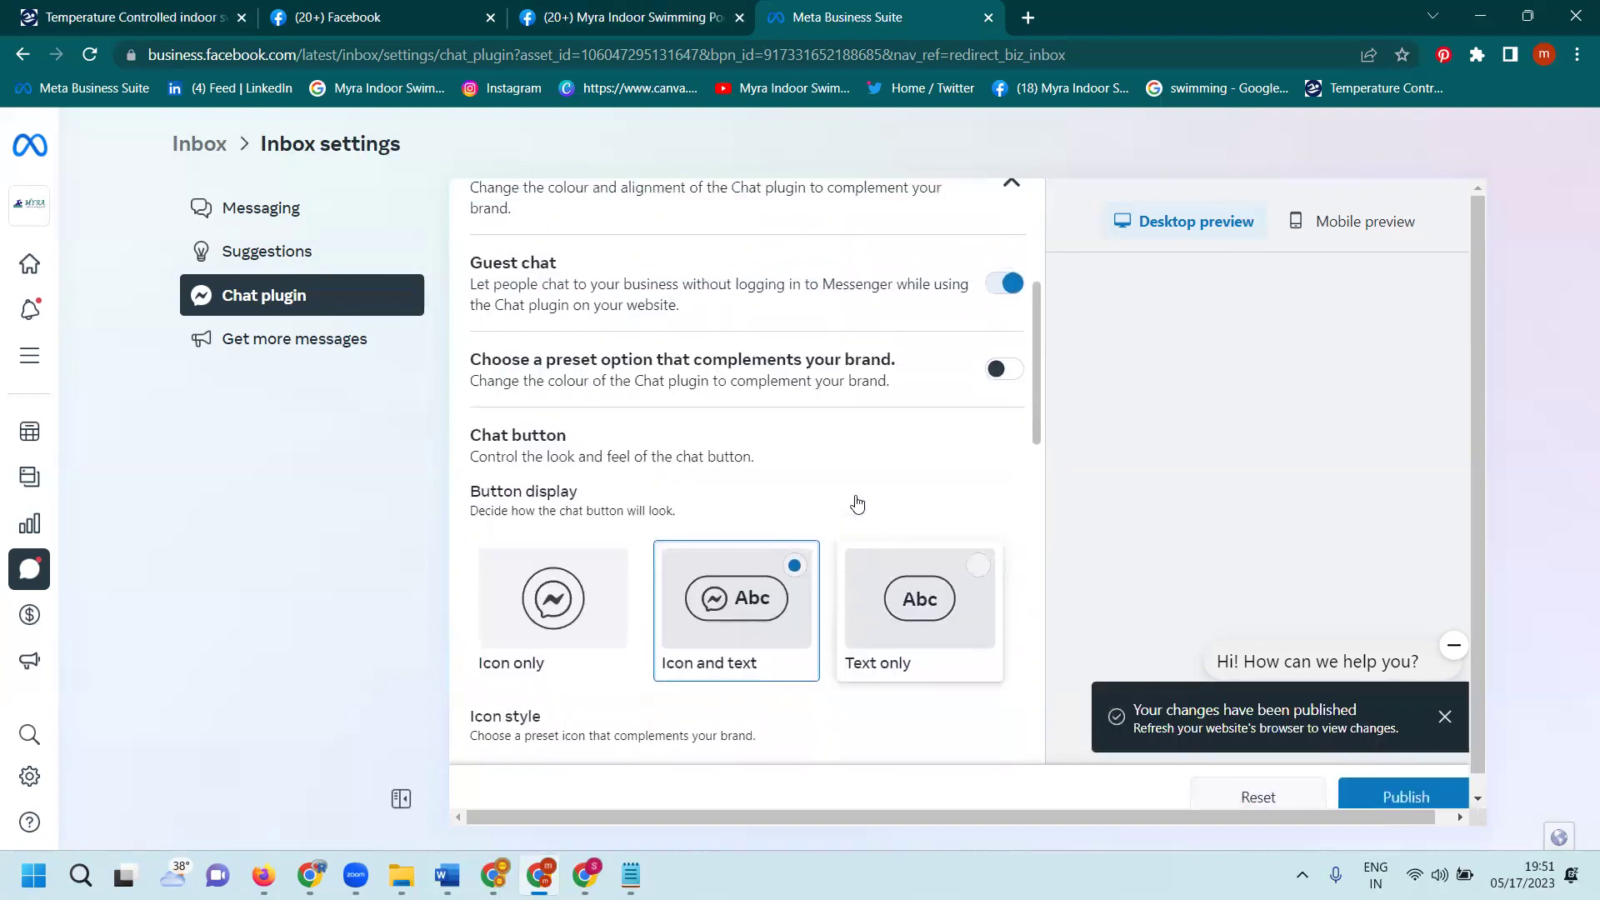
scroll(857, 504, "up", 1)
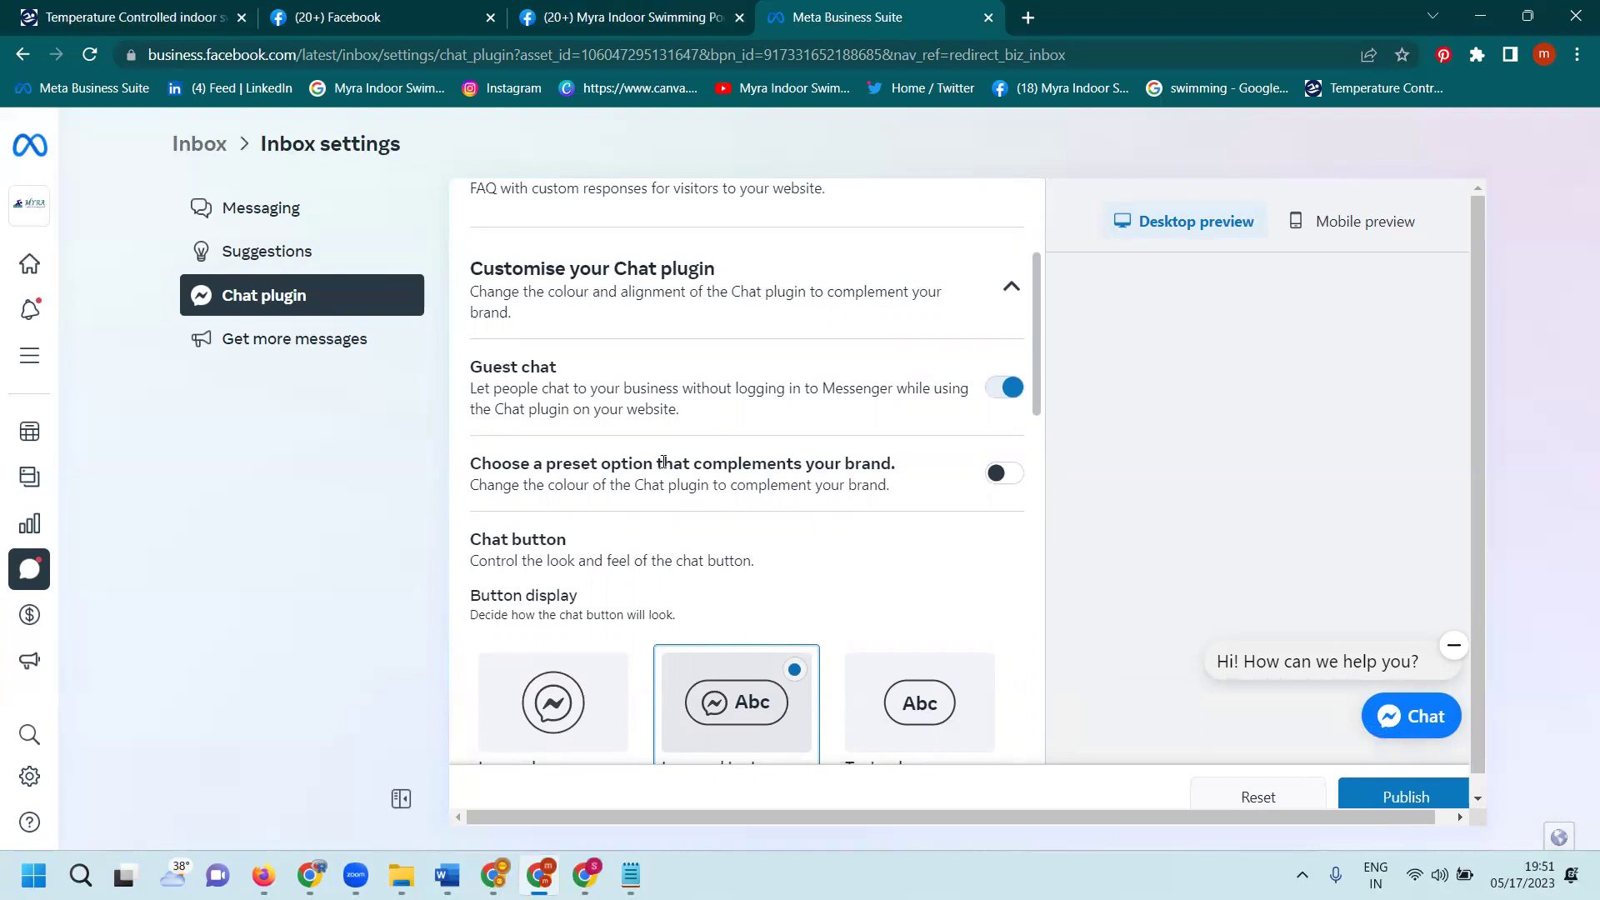
Step: Start a chat in the plugin's desktop preview and continue as guest in the chat window on the Myra website
left_click(1421, 710)
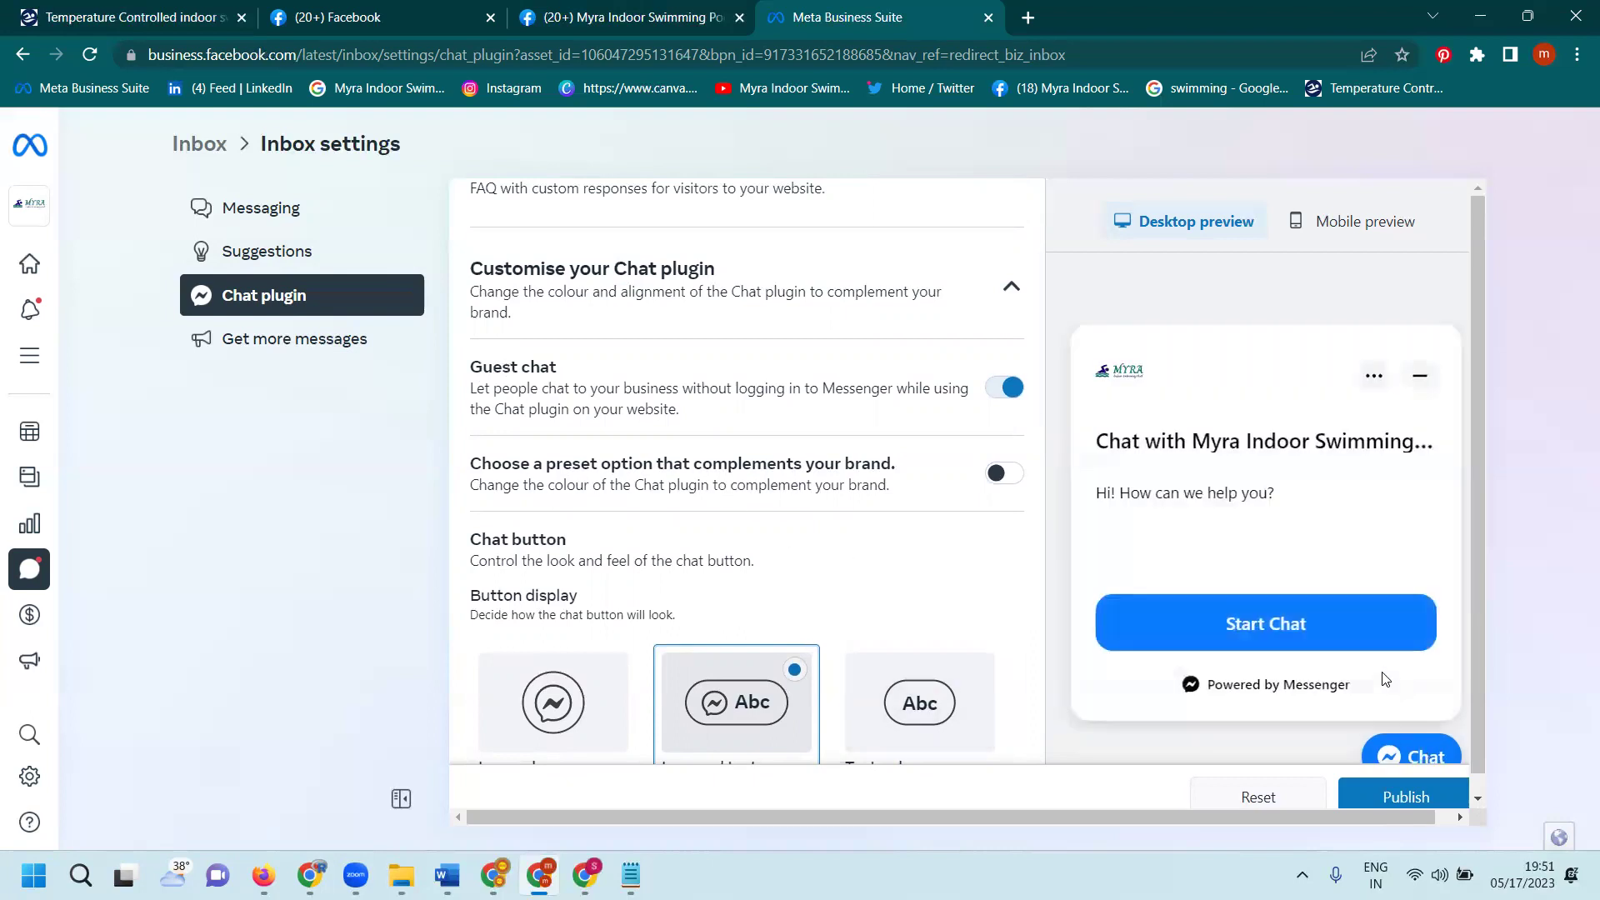
left_click(1323, 639)
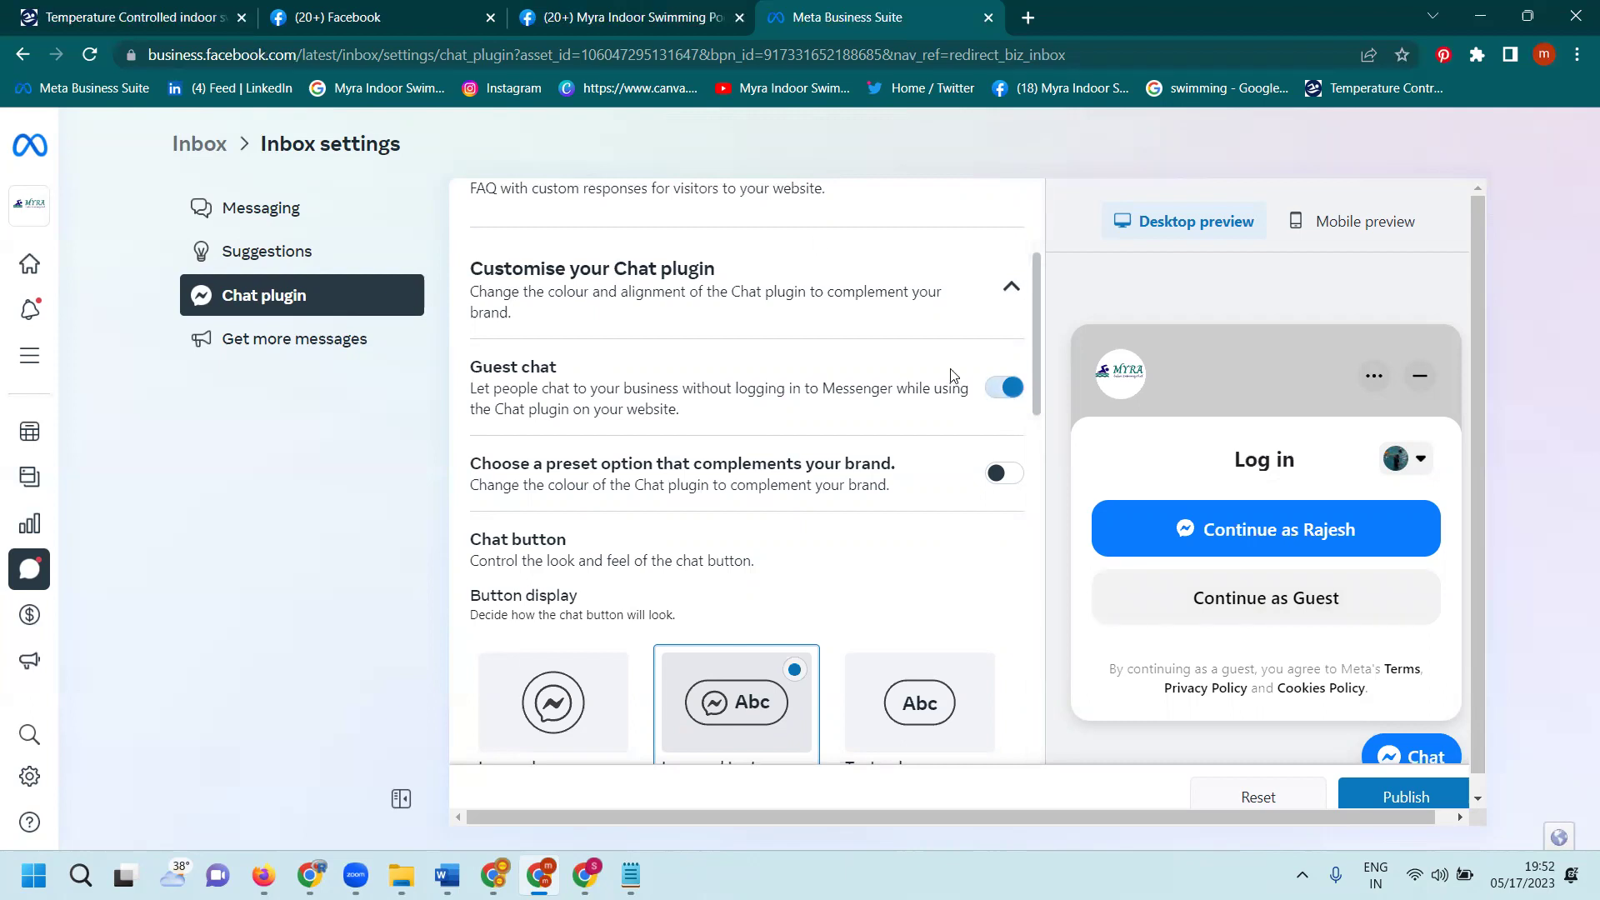
left_click(140, 15)
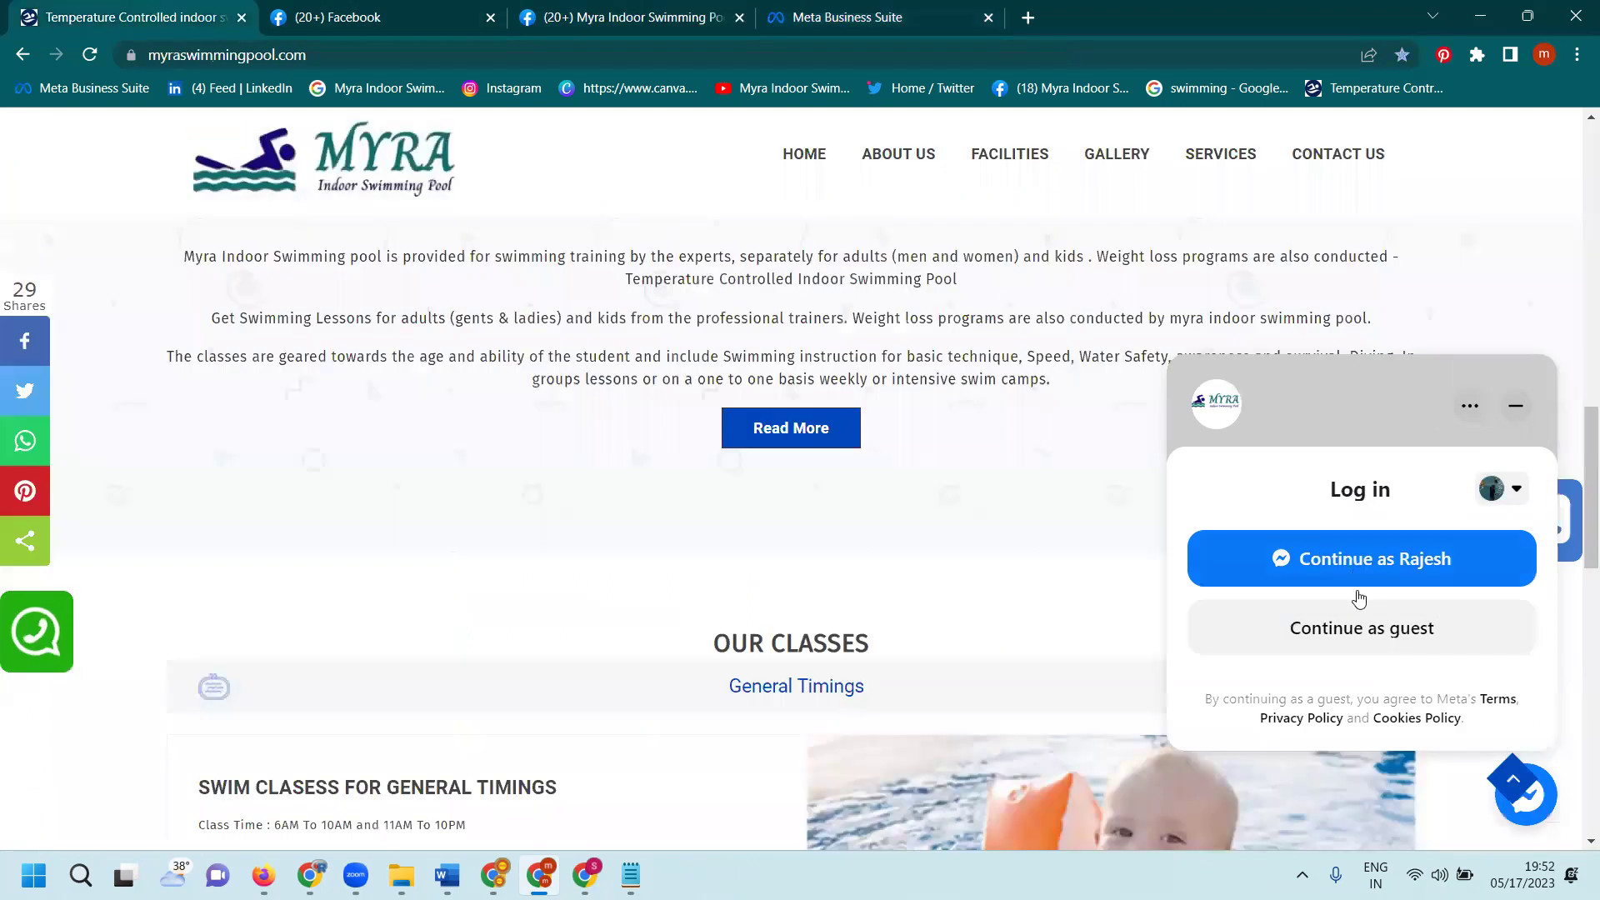
left_click(1352, 628)
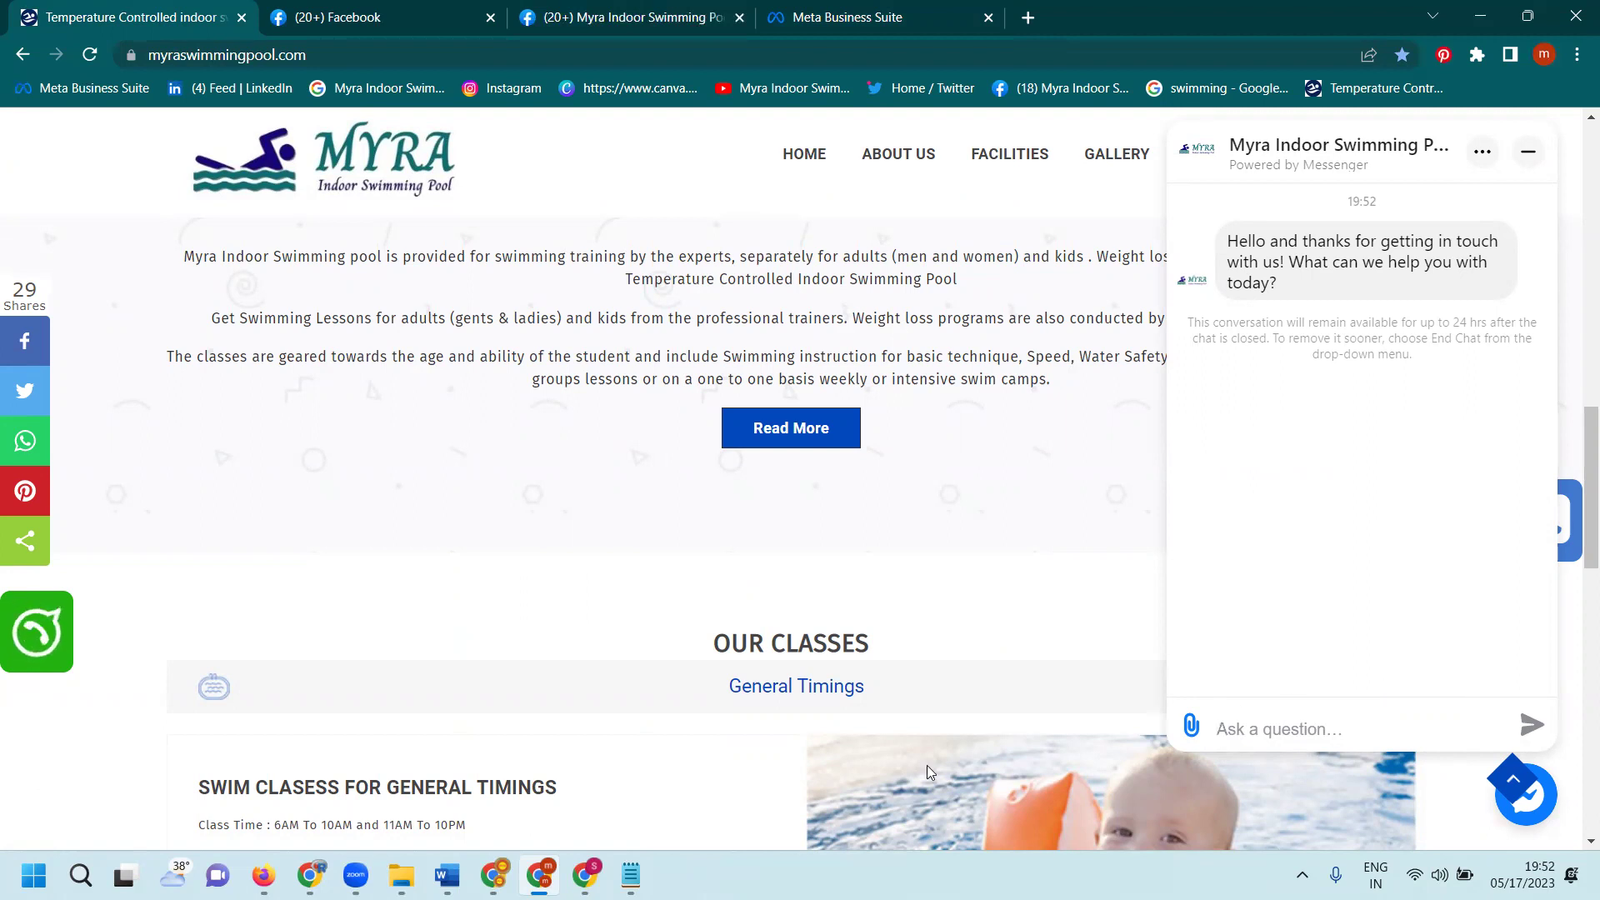
Step: Switch to the other browser window and show the YouTube channel's videos page
key("alt+Tab")
left_click(451, 7)
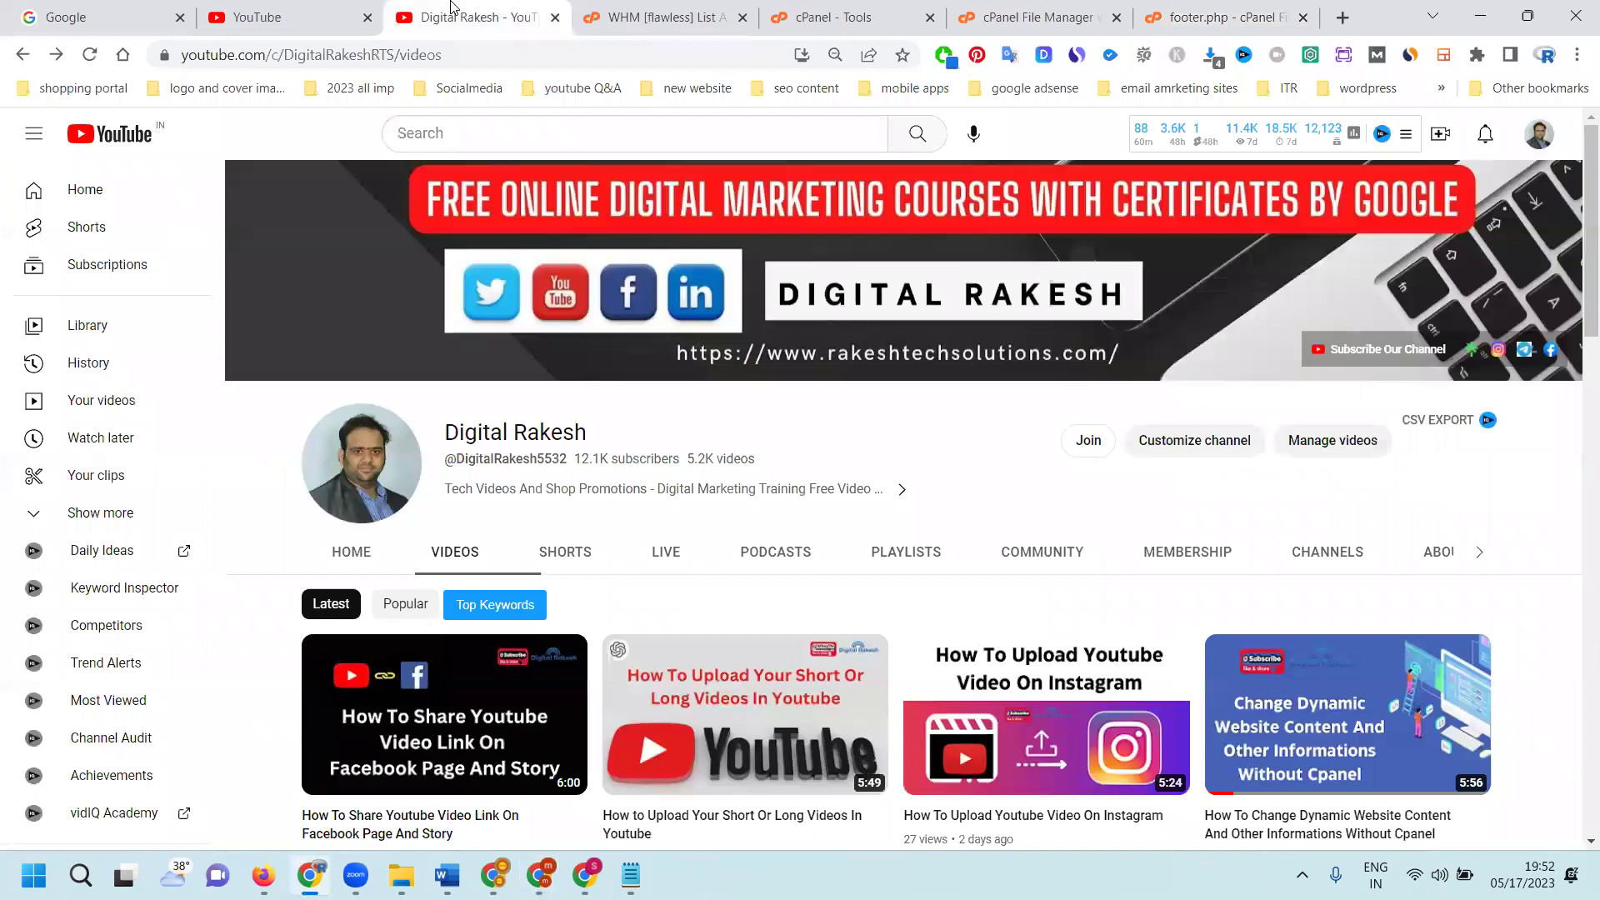